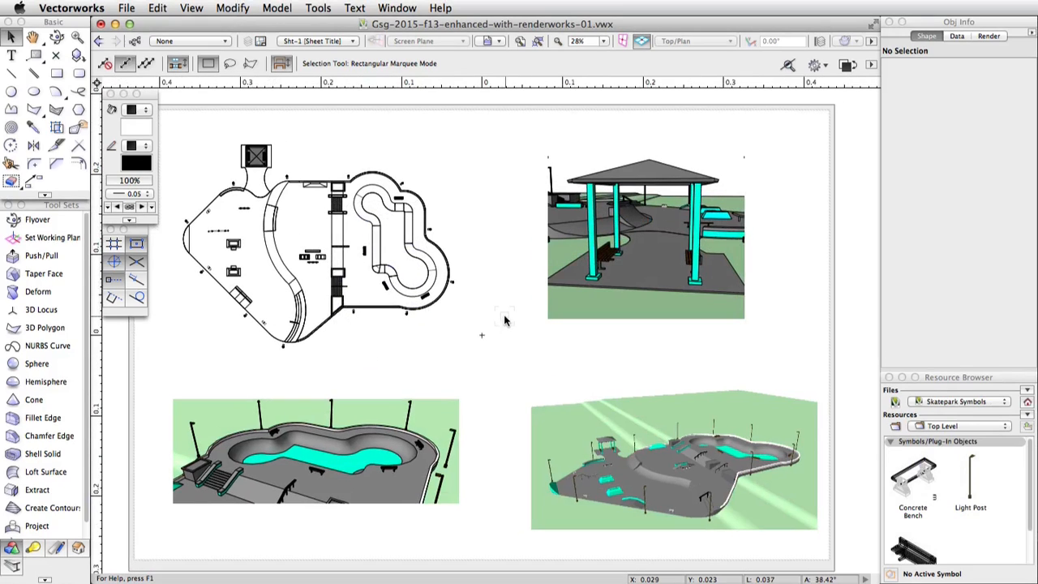
- Switch from the sheet layer to Design Layer-1 to work on the skatepark model
click(317, 40)
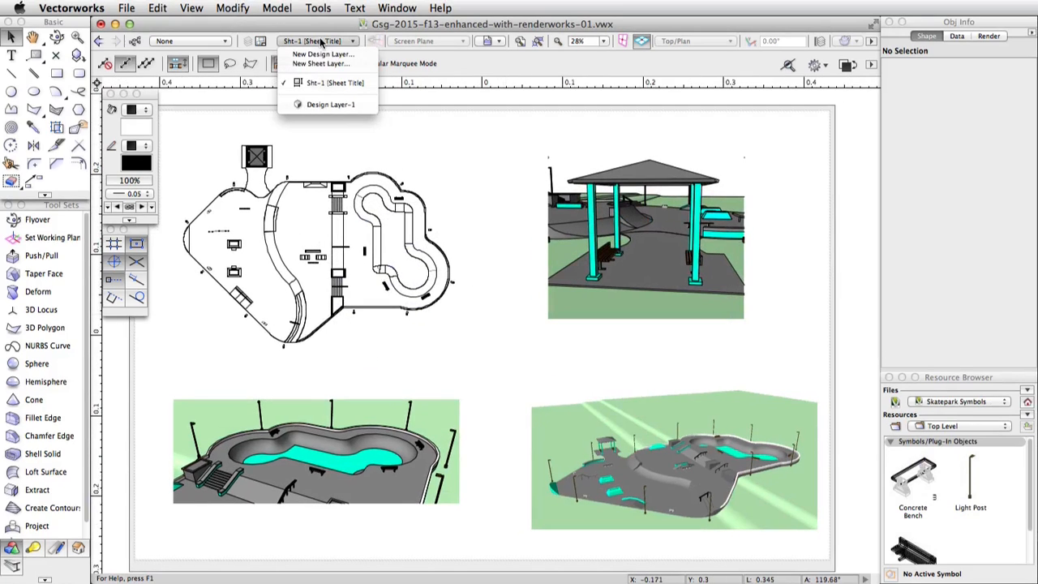
click(346, 106)
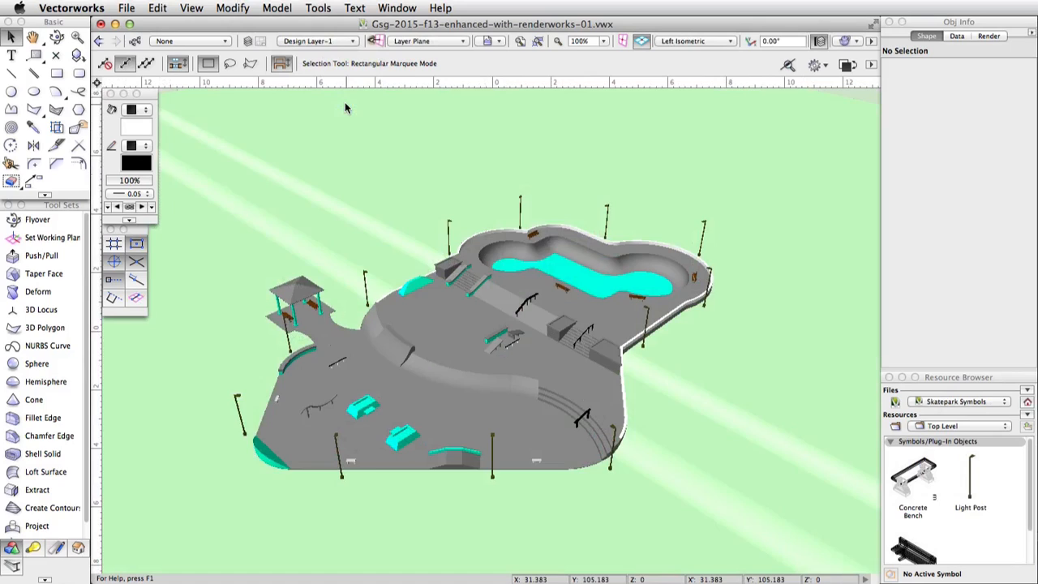
click(673, 41)
click(709, 197)
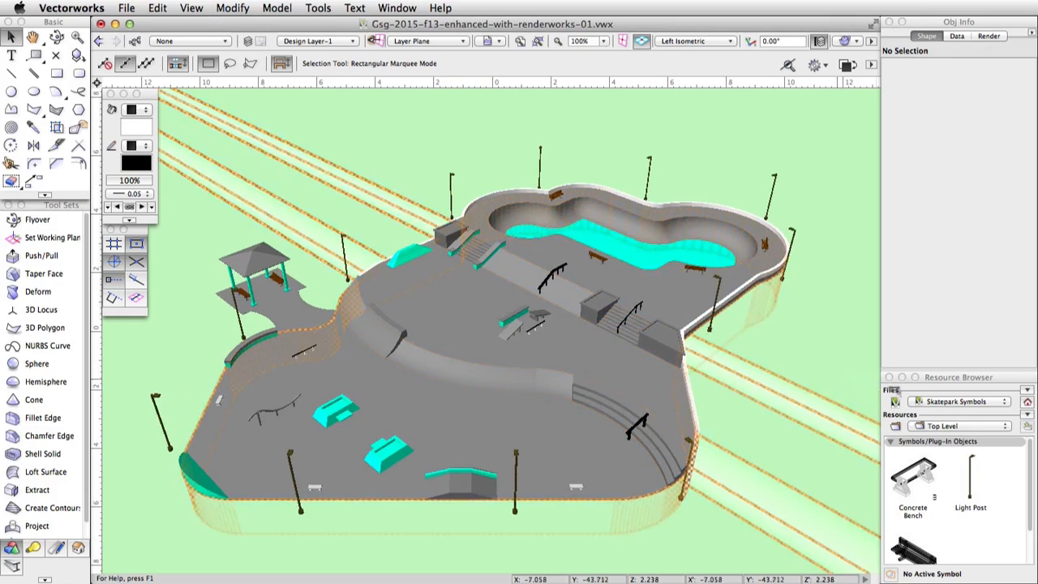
- Open the Textures_Exterior Finishes.vwx library from the Textures folder under Libraries as the resource file
click(931, 403)
click(930, 368)
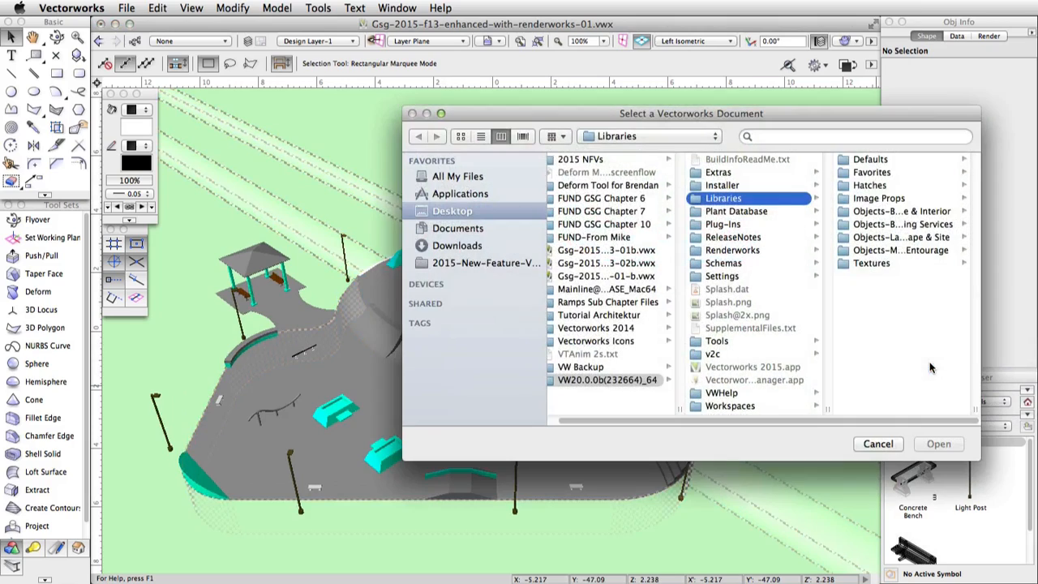
click(872, 264)
click(883, 172)
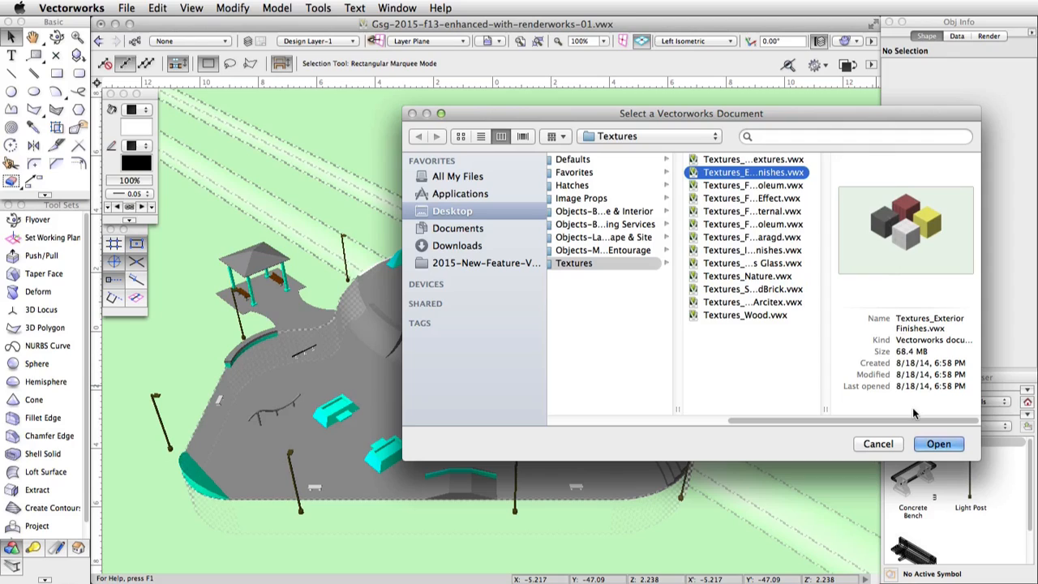
click(934, 443)
- Import the Concrete Stained Smooth Clear <Surf Hatch> RT texture from the library into the drawing
scroll(917, 518, down, 10)
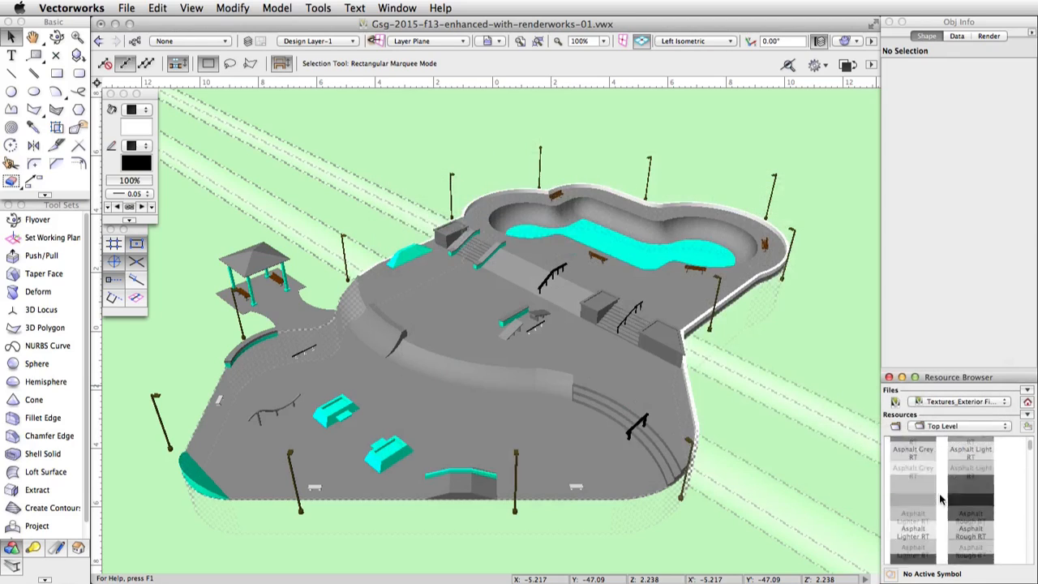
scroll(916, 517, down, 10)
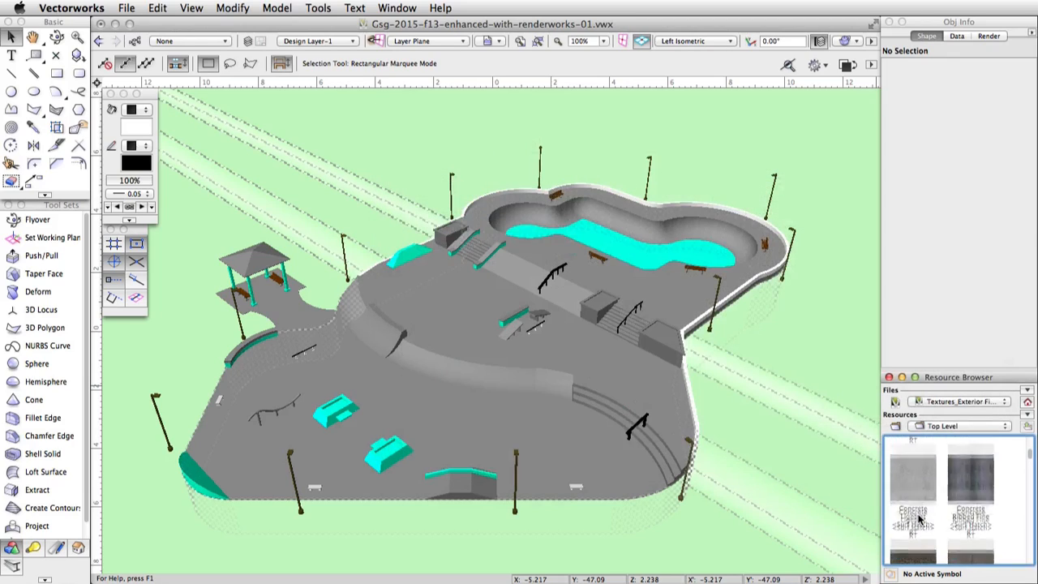
scroll(919, 520, down, 3)
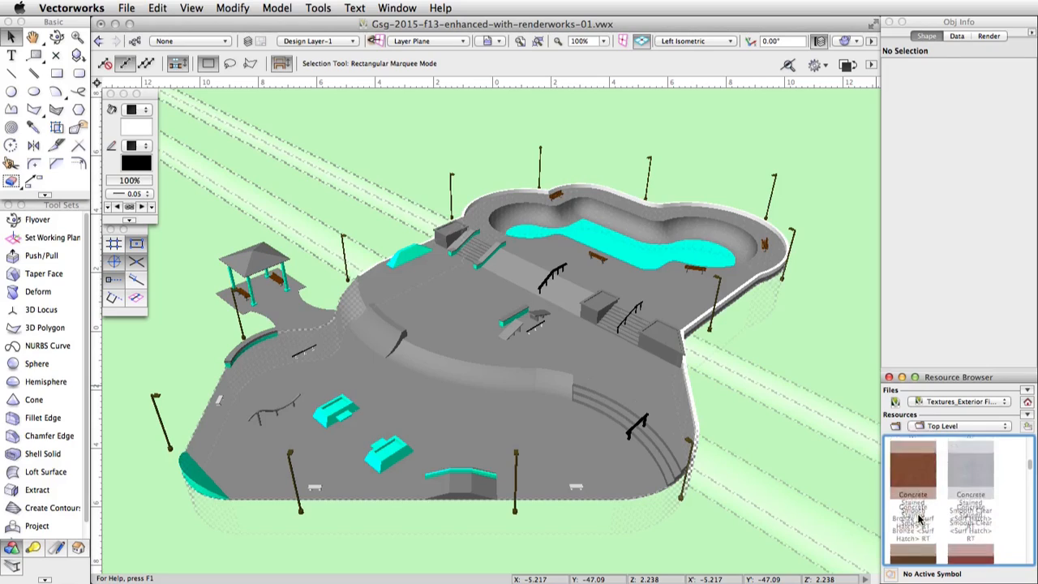
right_click(969, 466)
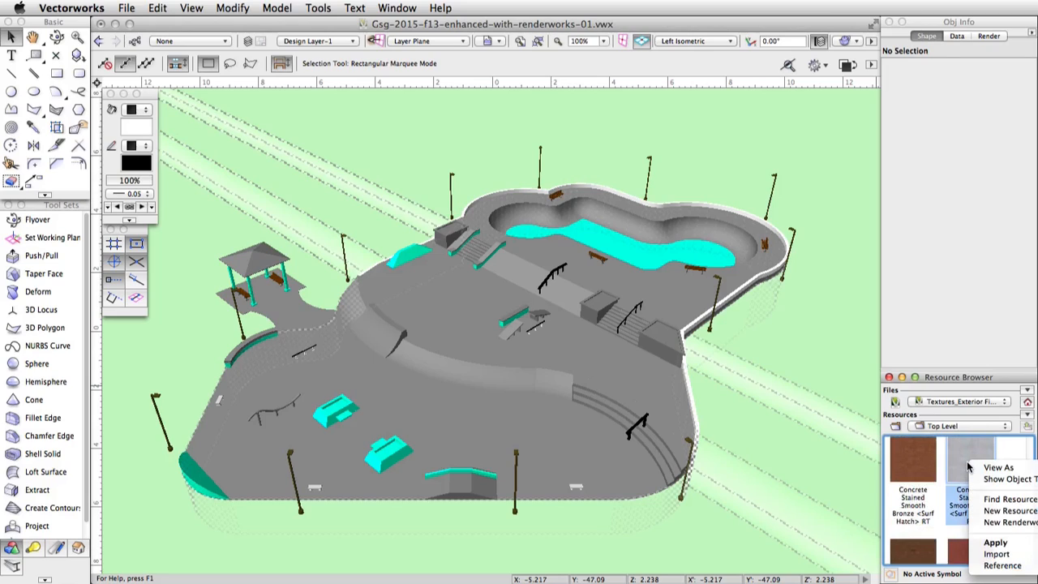
click(990, 555)
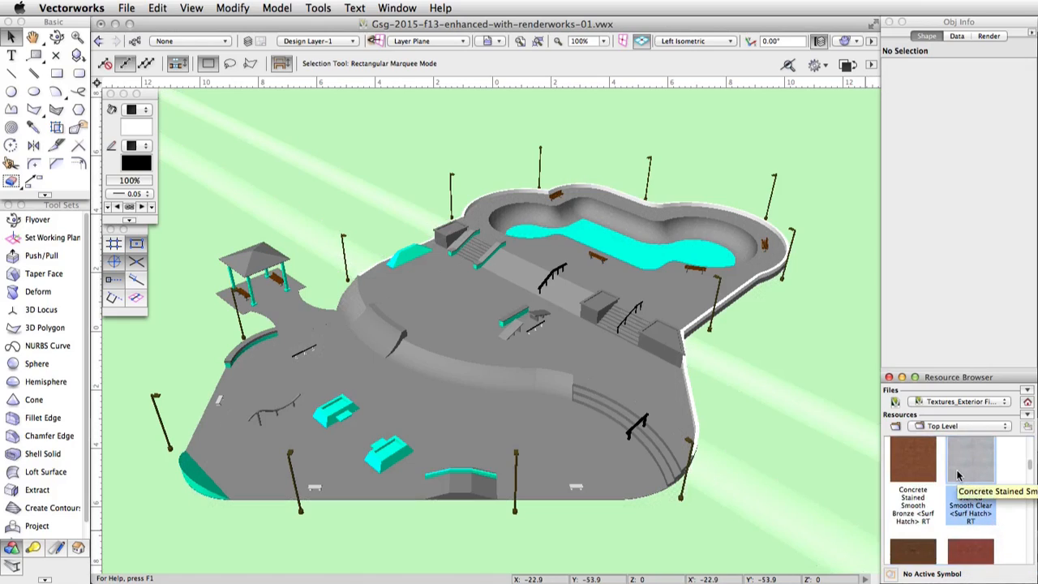
- Edit the Concrete Base class so its other objects use the Concrete Stained Smooth Clear texture
click(136, 41)
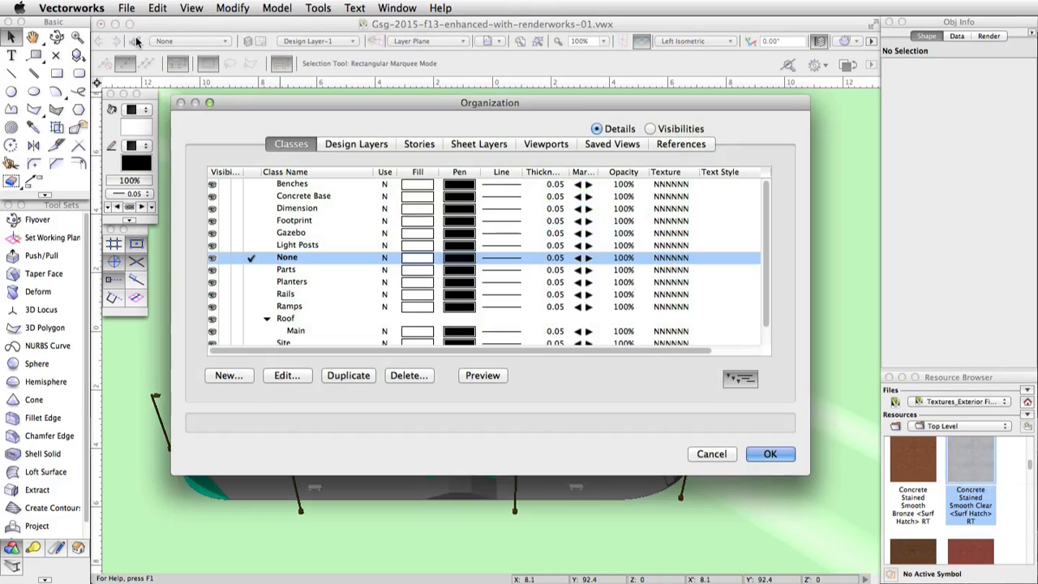
click(307, 197)
click(284, 376)
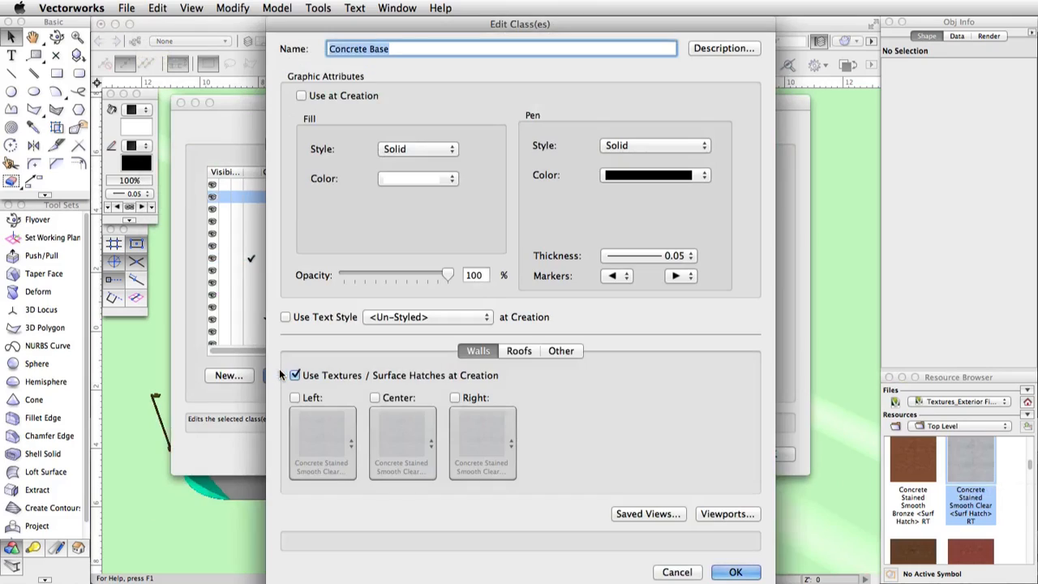
click(559, 349)
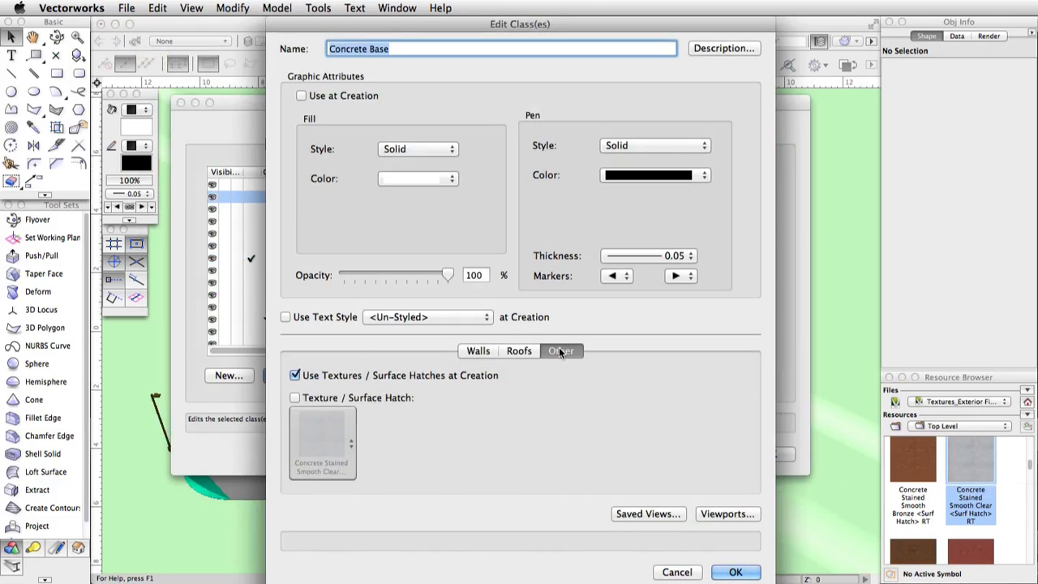
click(370, 400)
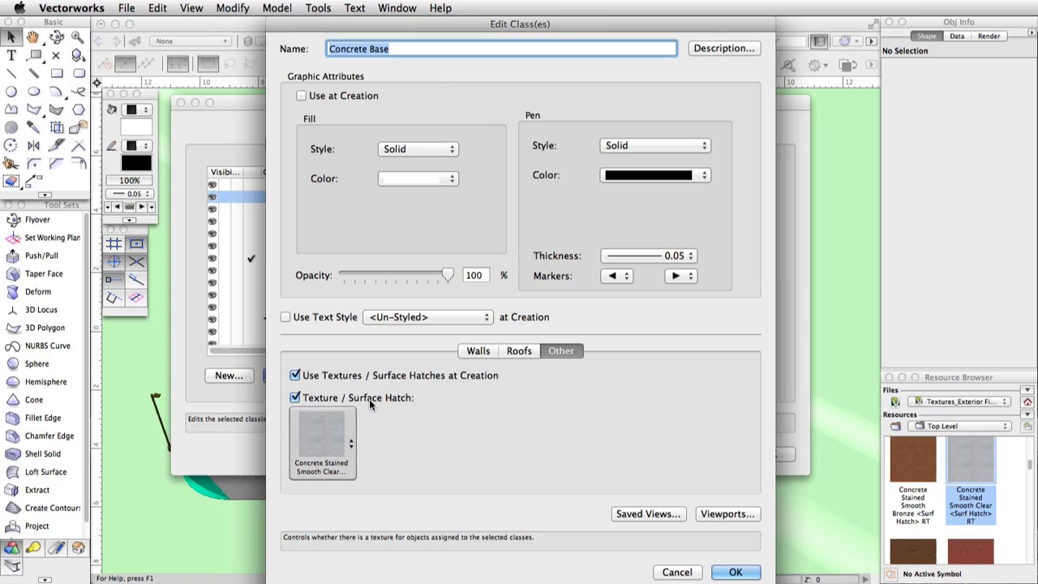
click(351, 448)
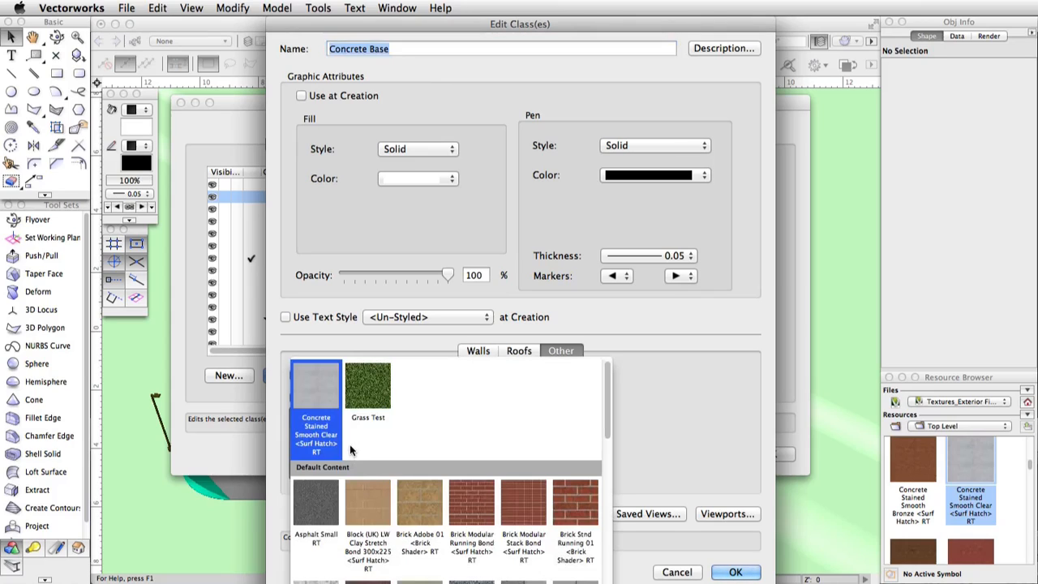
click(322, 429)
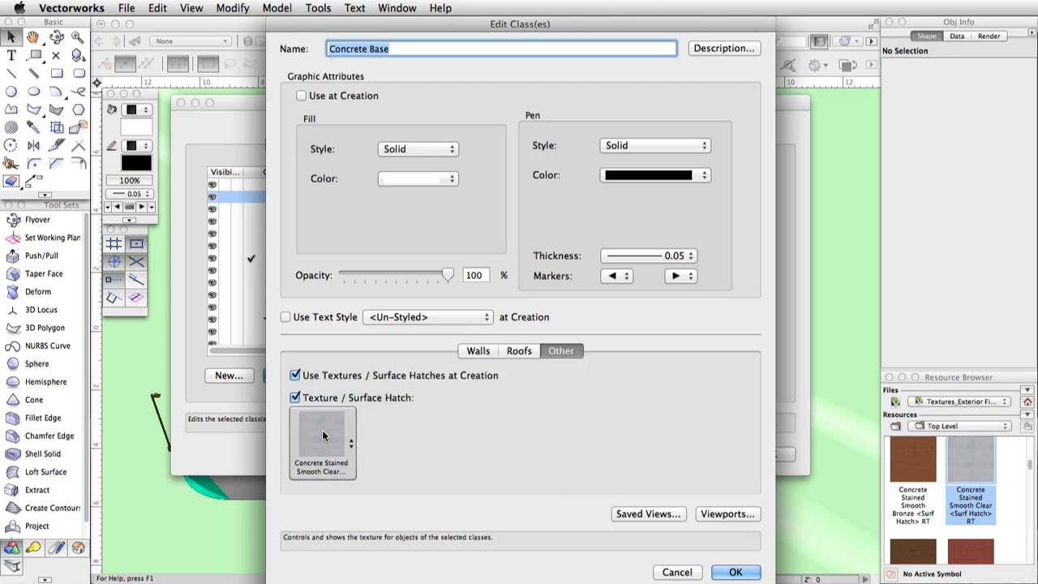
click(734, 571)
click(752, 458)
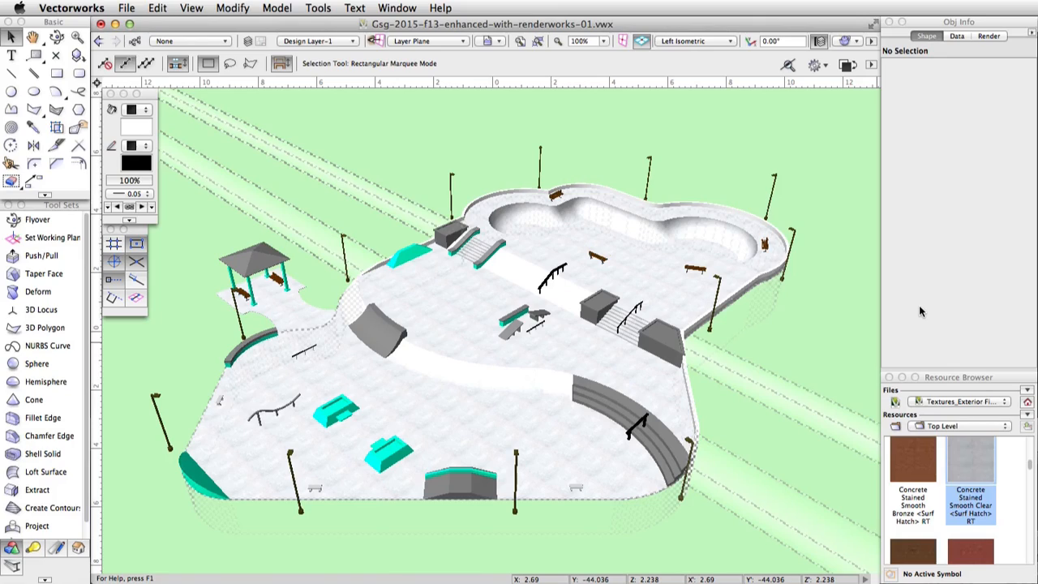
- Change the skatepark base's texture mapping to Plane with the Attribute Mapping tool and align it to the flat top surface
click(448, 395)
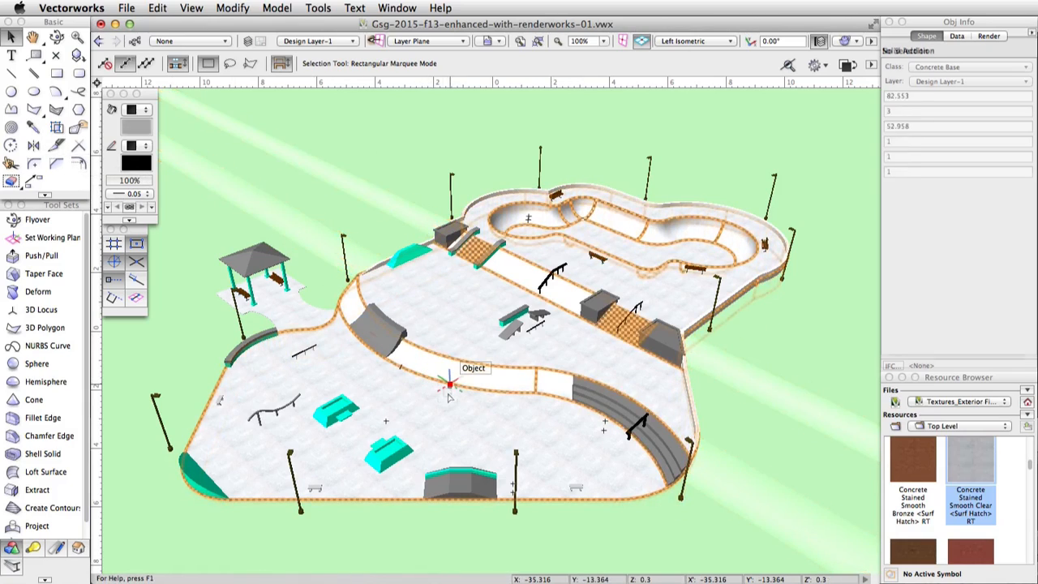
click(53, 129)
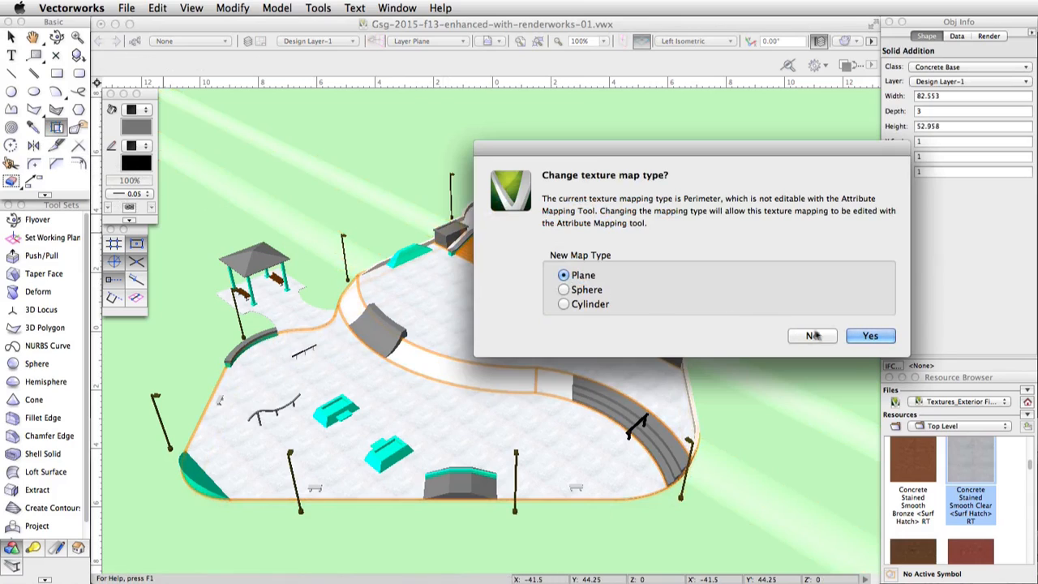
click(878, 336)
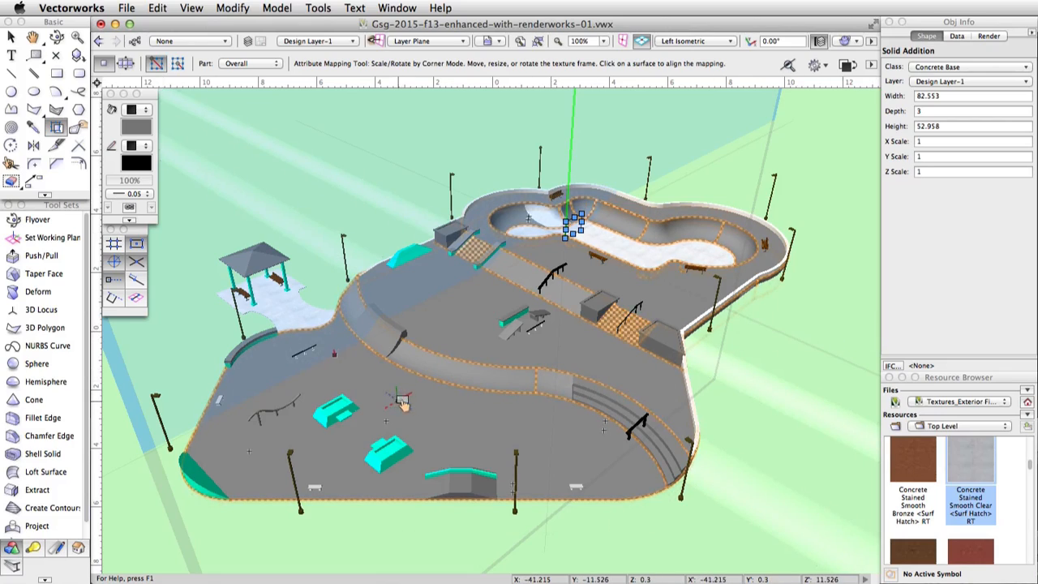
click(400, 389)
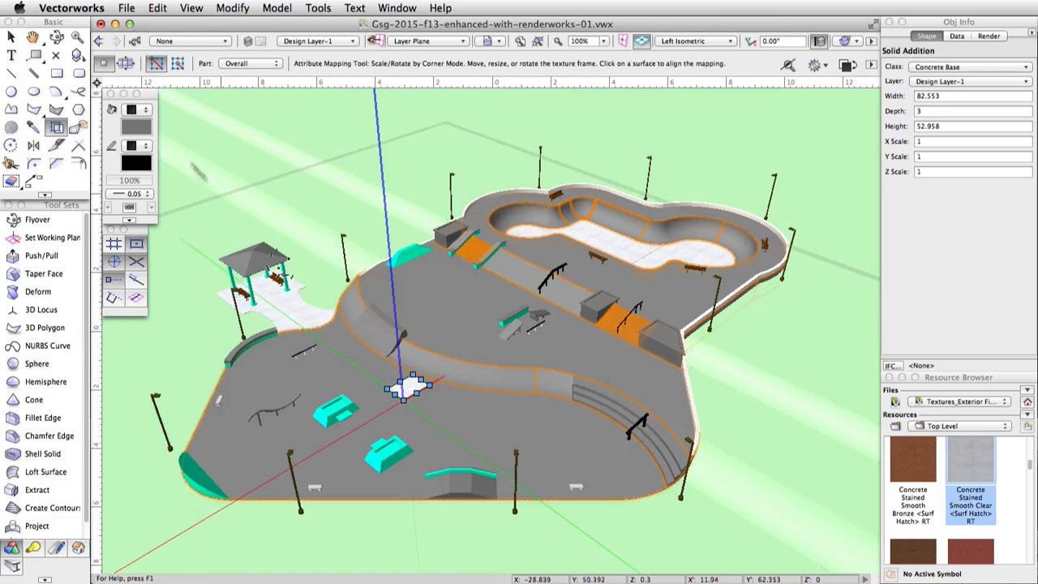
- Repeat the texture across the skatepark base and enlarge its frame by a corner to a scale of about 2.55
click(123, 63)
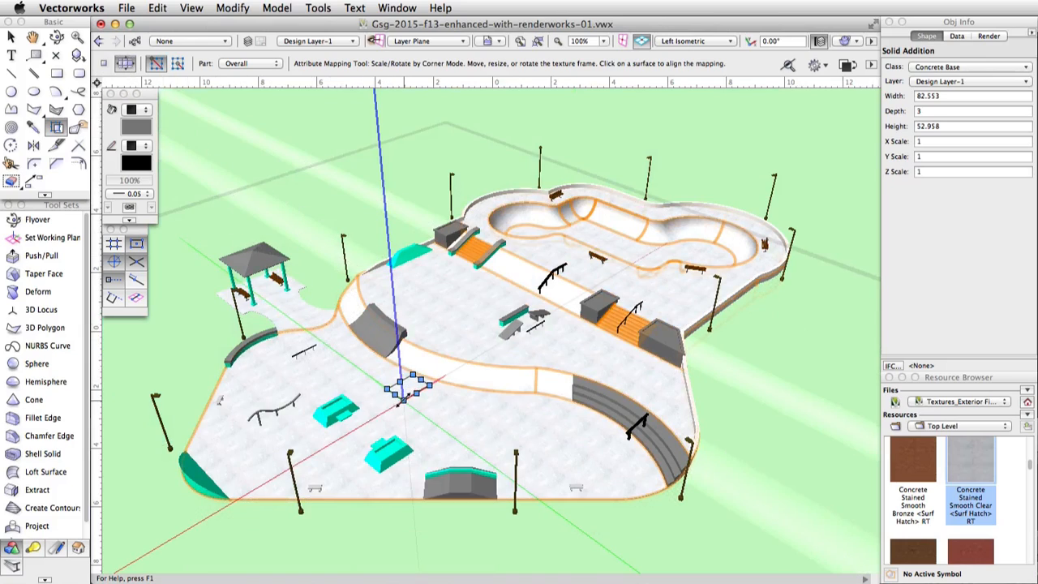
drag(399, 401, 391, 449)
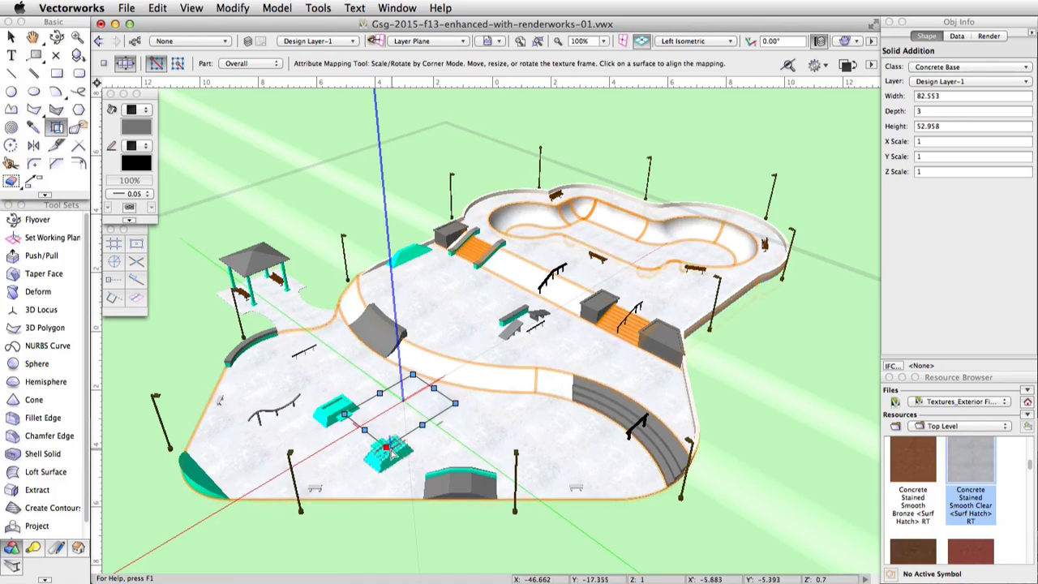
key(x)
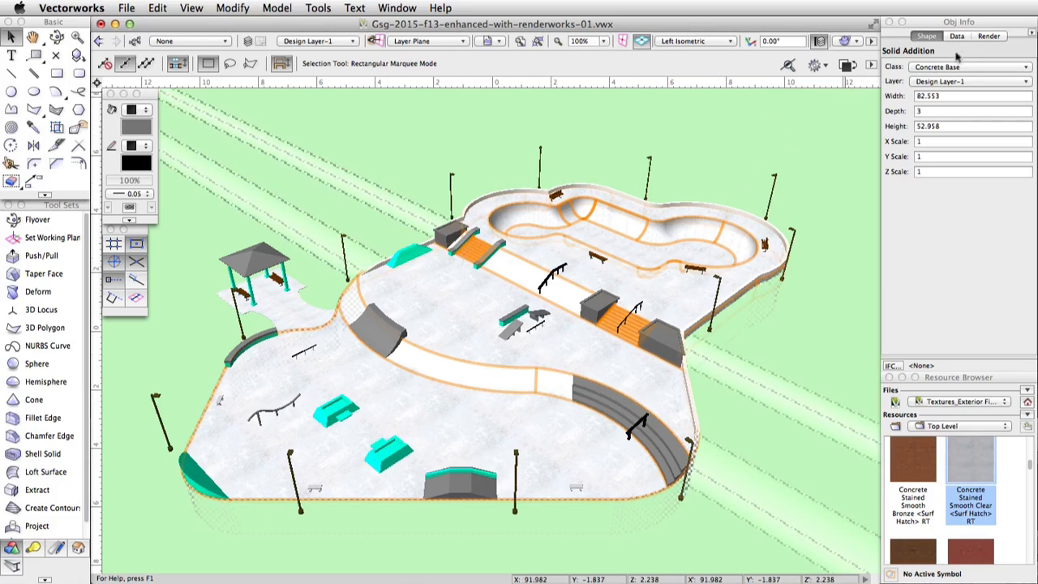
- Enable Use World Z For Origin in the skatepark base's texture mapping settings
click(988, 36)
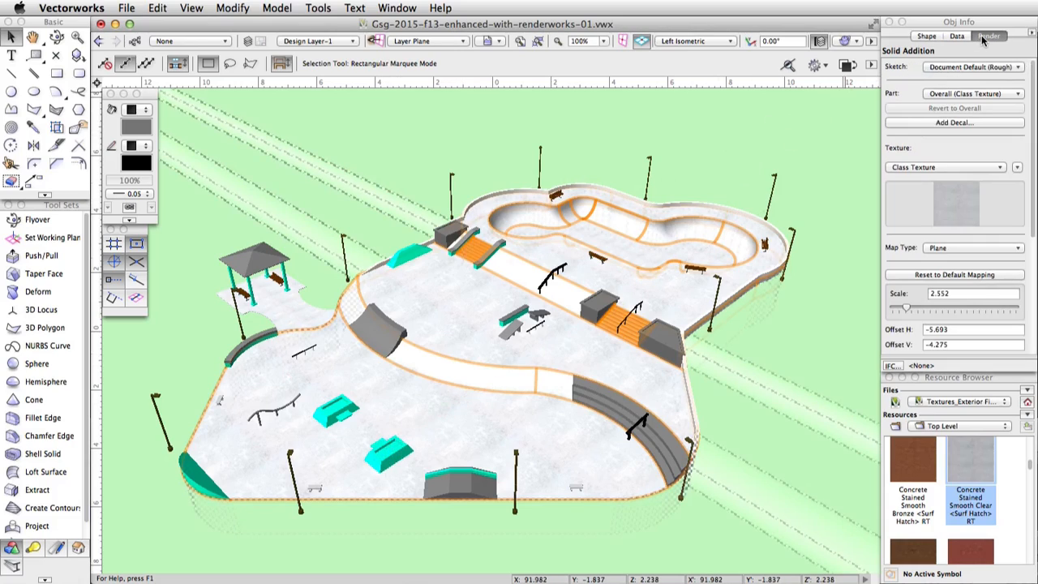
scroll(898, 293, down, 5)
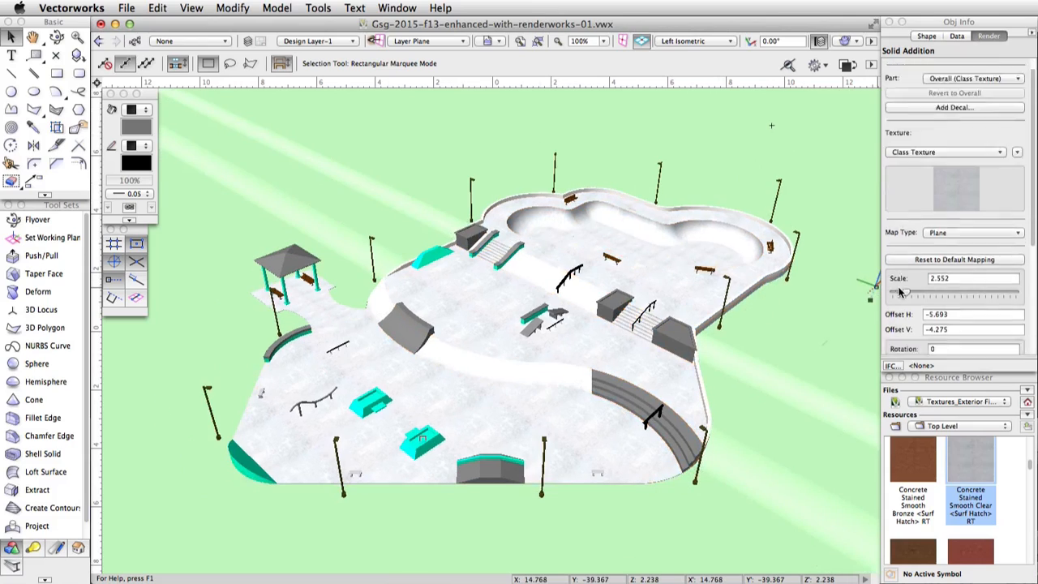
scroll(915, 298, down, 2)
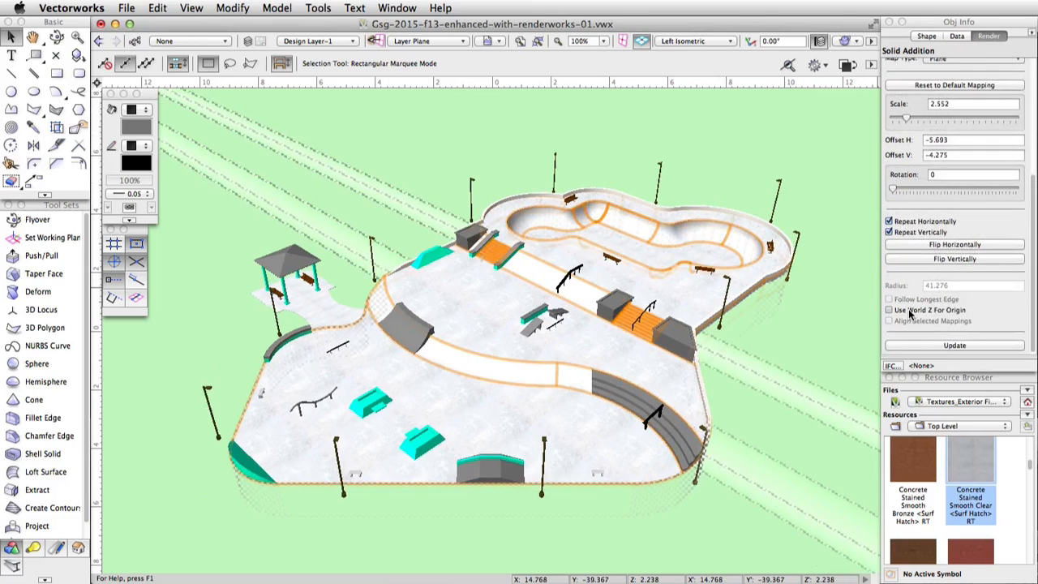
click(912, 312)
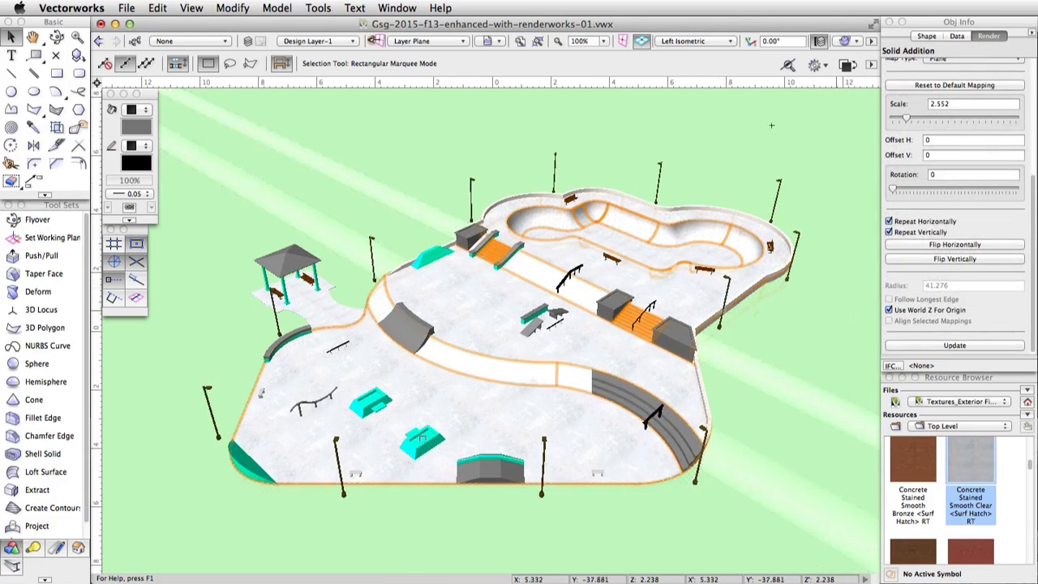
- Change the gazebo slab's texture mapping to Plane with the Attribute Mapping tool and align it to the slab's top surface
click(311, 302)
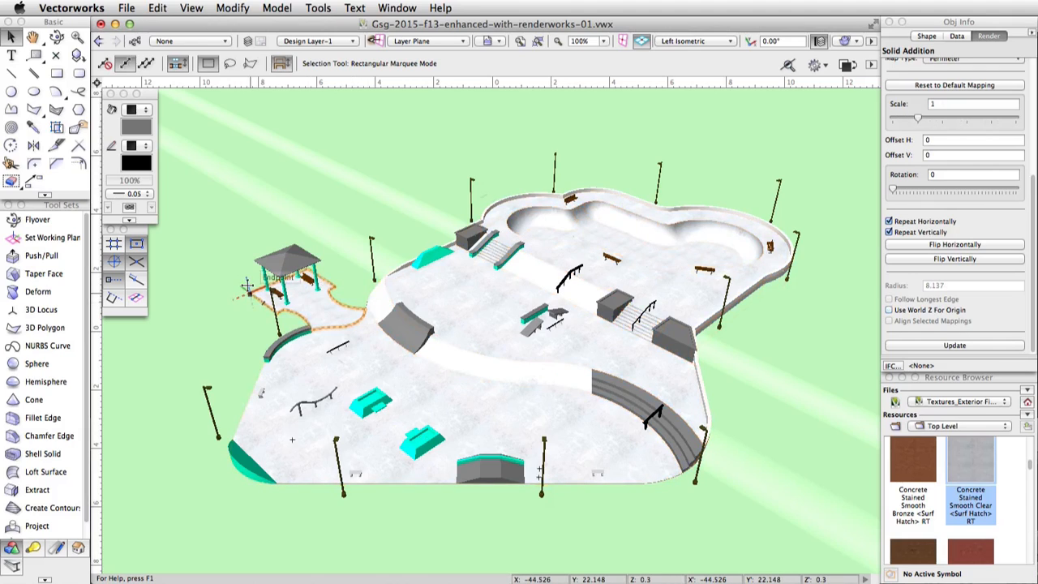
scroll(247, 288, up, 5)
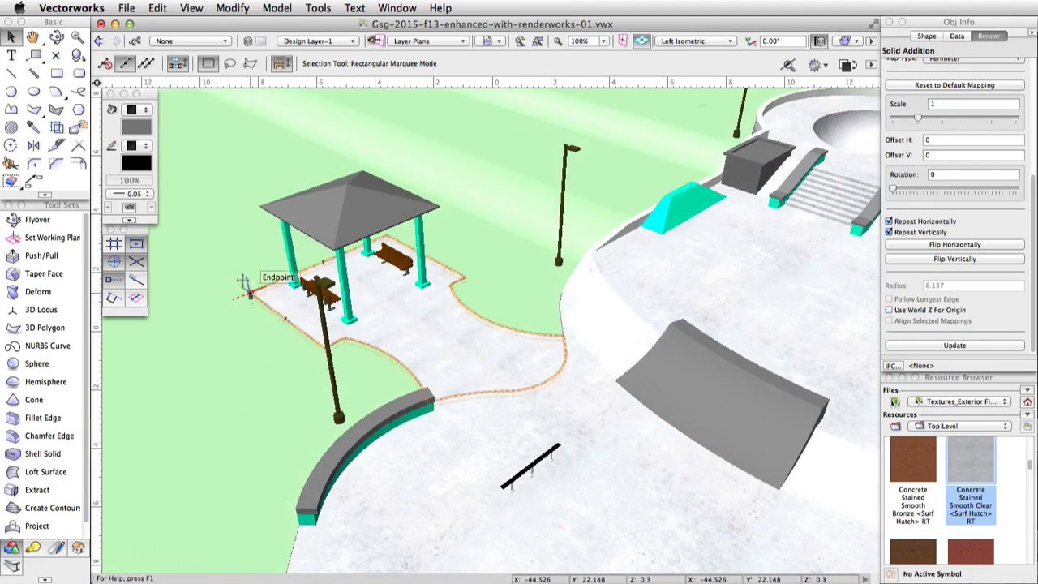
click(58, 129)
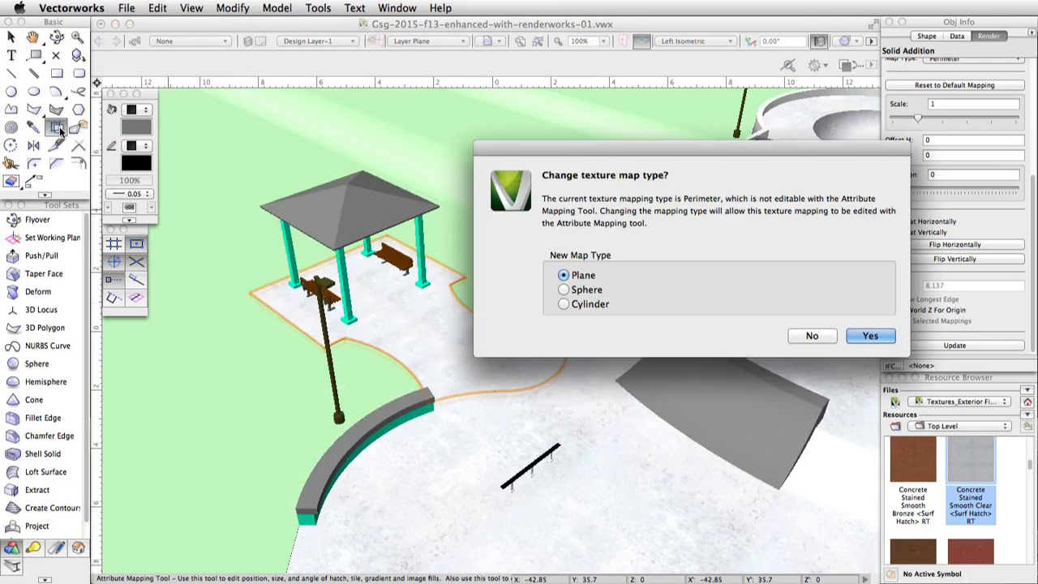
click(872, 336)
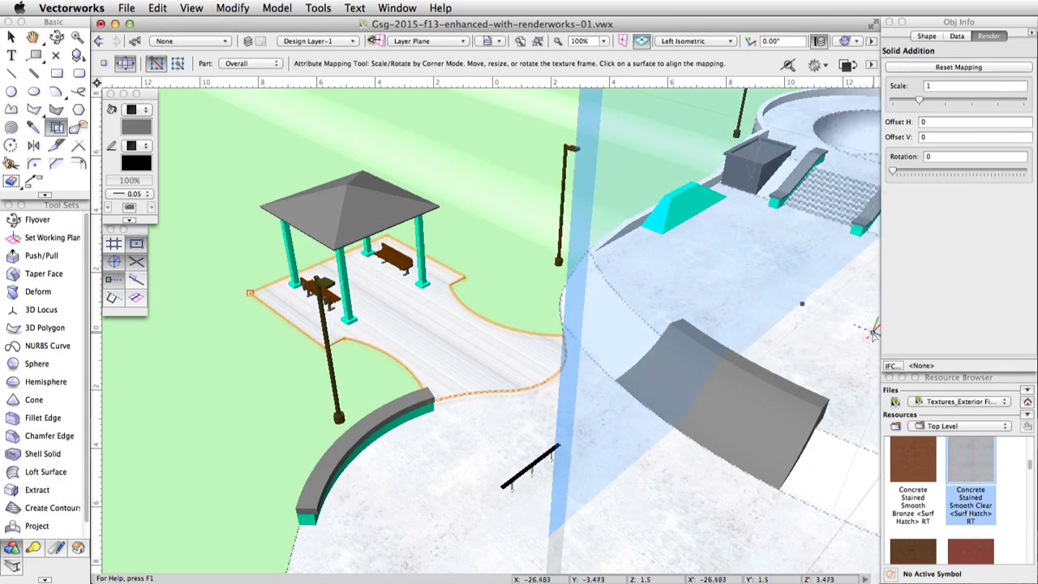
click(438, 334)
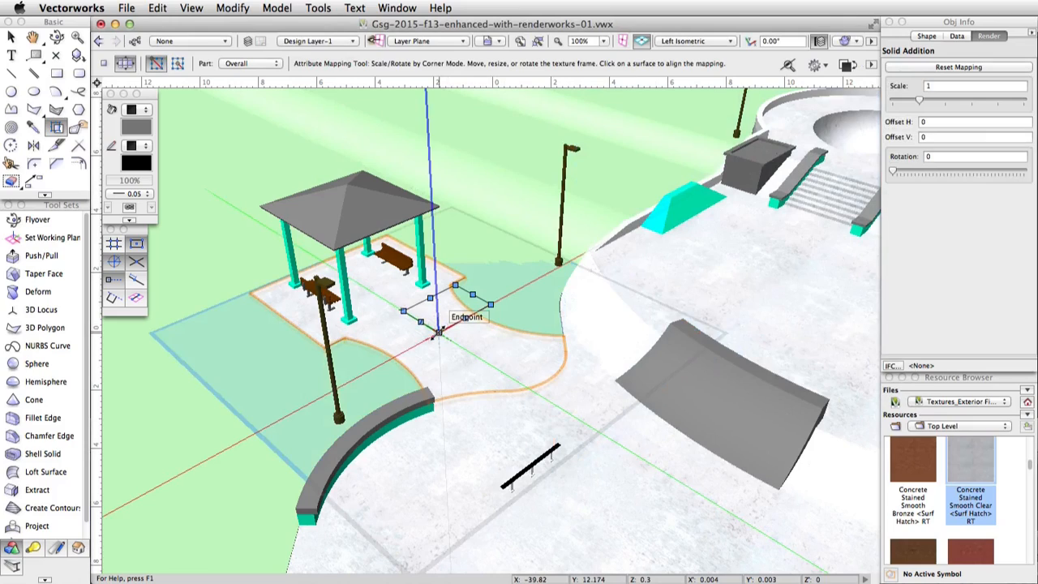
- Enlarge the gazebo slab's texture frame by its corner to a scale of about 1.5
click(438, 332)
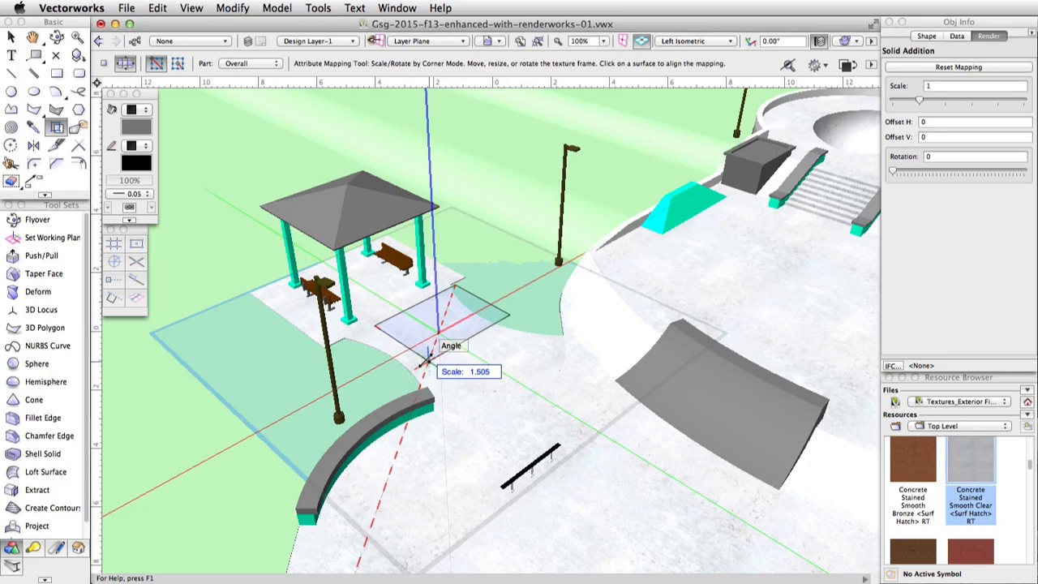
click(424, 359)
key(x)
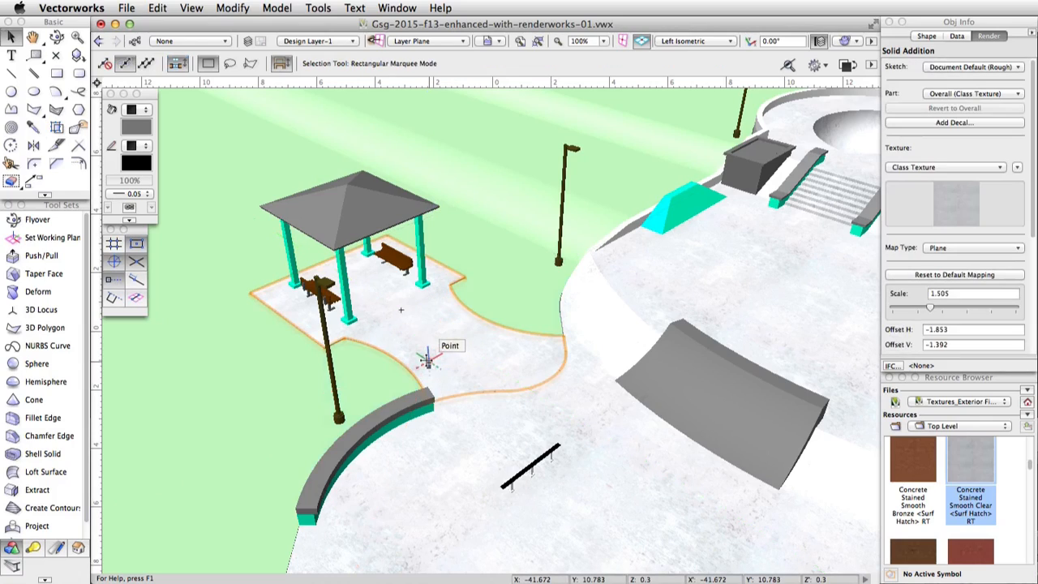
- Enable Use World Z For Origin in the gazebo slab's texture mapping settings and deselect the slab
scroll(893, 344, down, 3)
scroll(895, 343, down, 3)
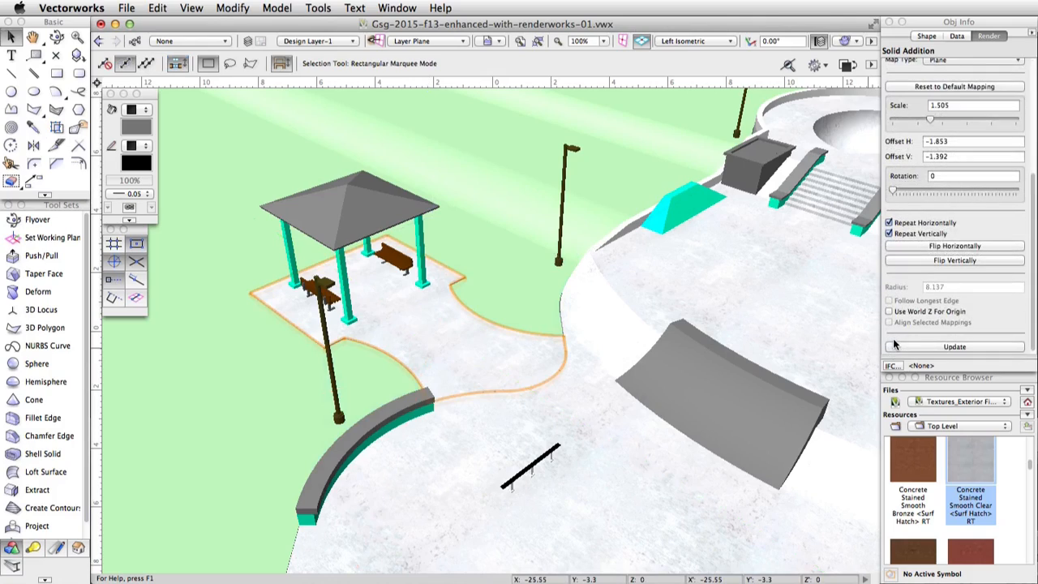
click(890, 311)
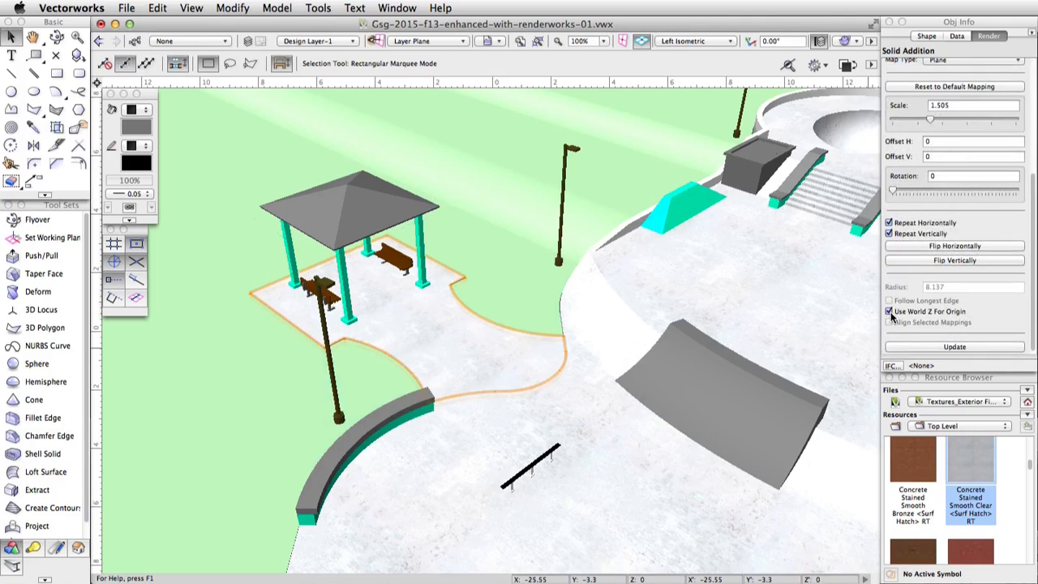
key(x)
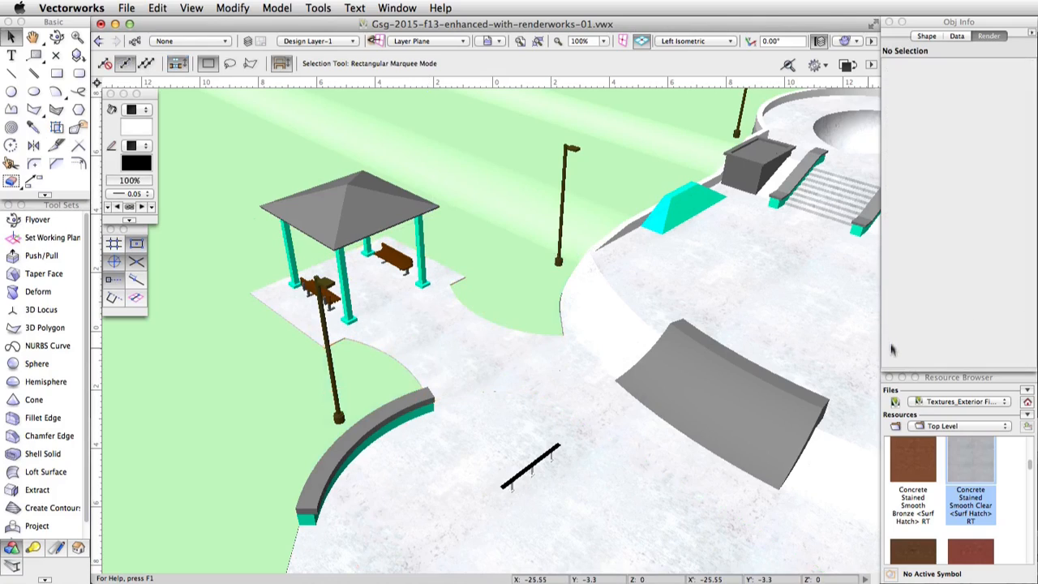
- Duplicate the document's Concrete Stained Smooth Clear texture under the name "Concrete Stained Smooth Clear -Object Color"
click(1028, 403)
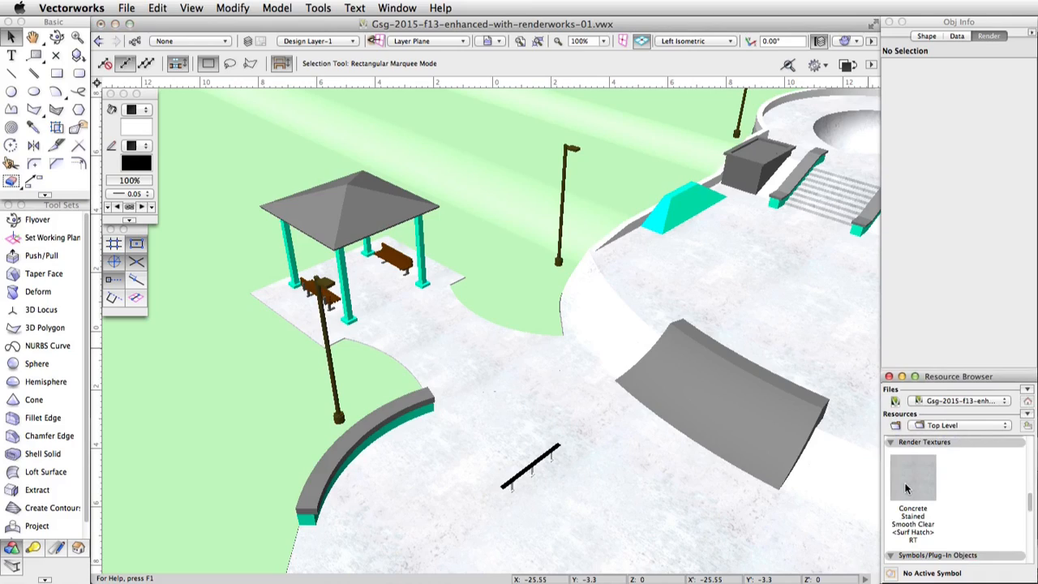
right_click(907, 487)
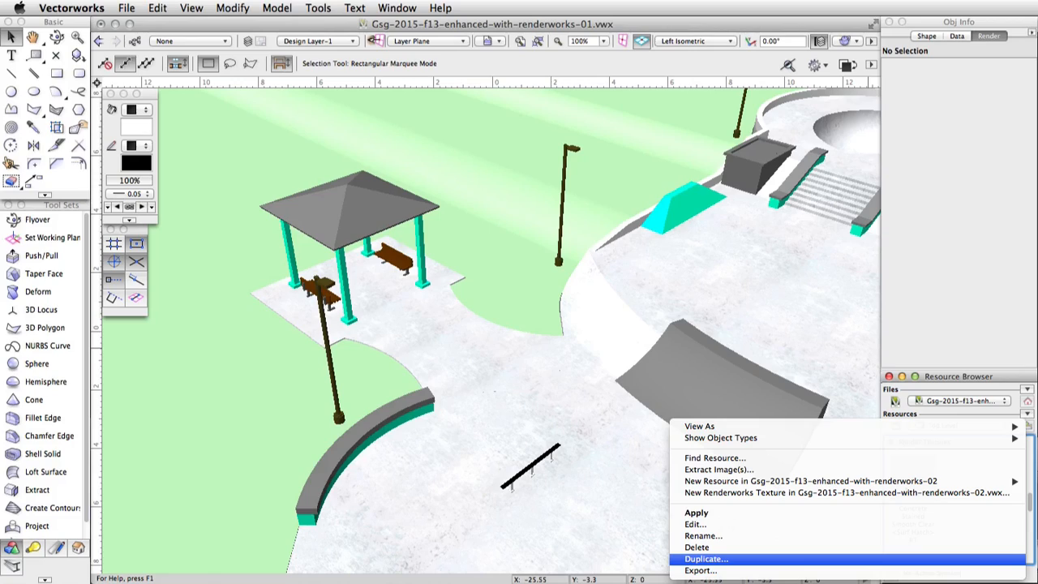
click(705, 559)
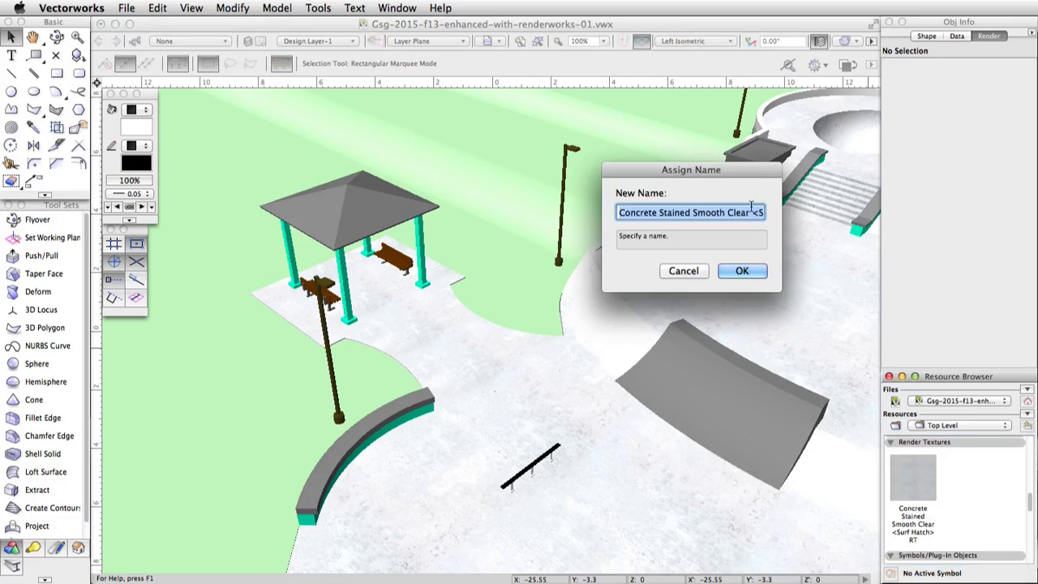
drag(754, 213, 825, 217)
text(-)
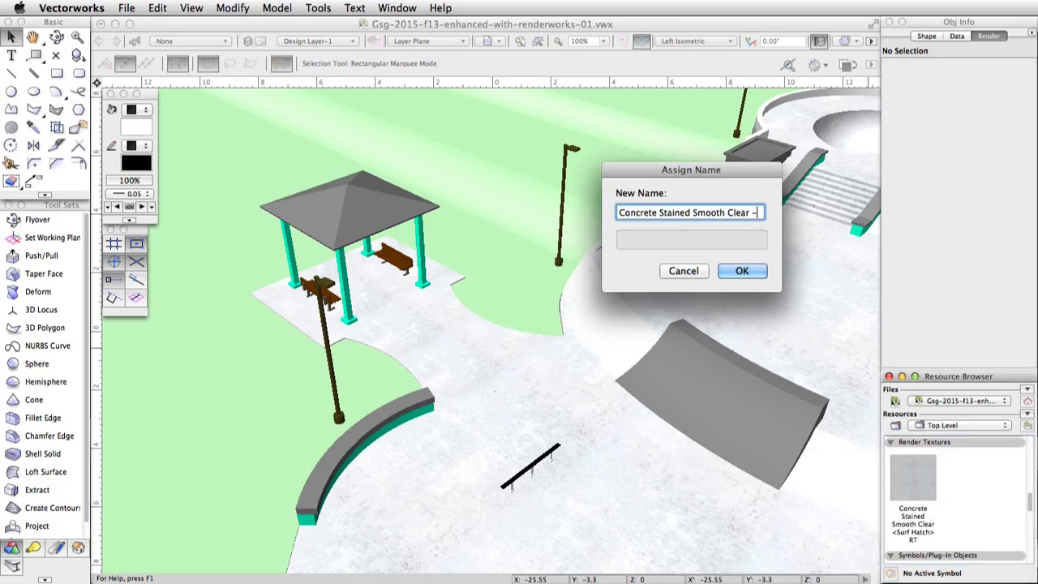
text(Object Color)
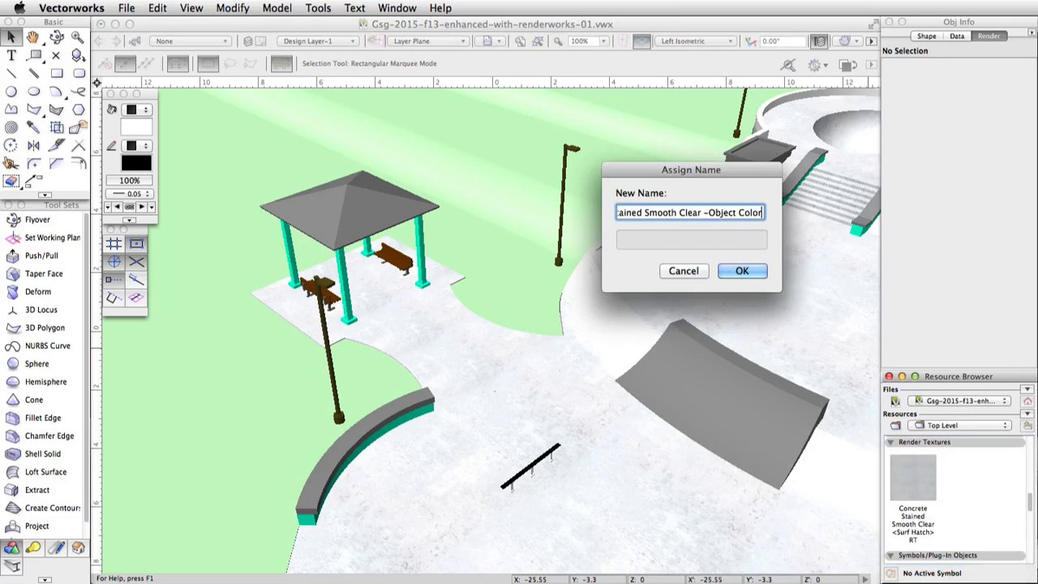
click(759, 269)
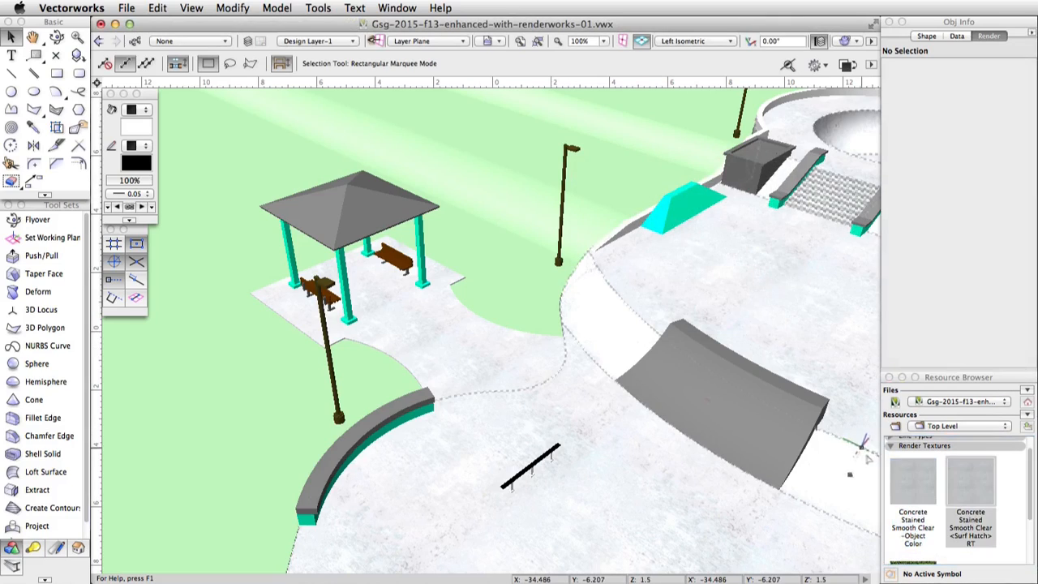
- Edit the duplicated Object Color texture so its image color filter uses the object fill
right_click(896, 460)
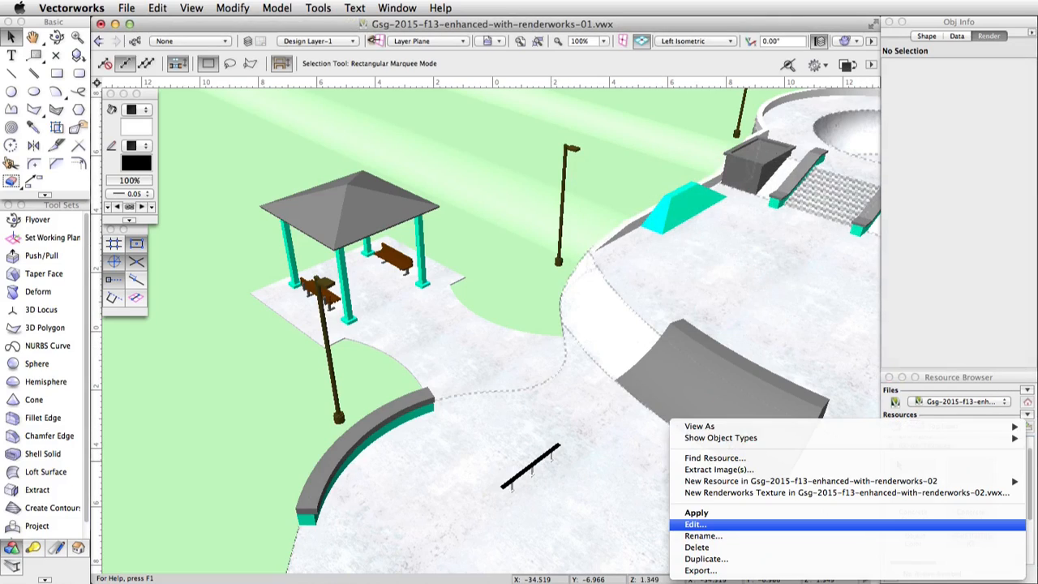
click(925, 524)
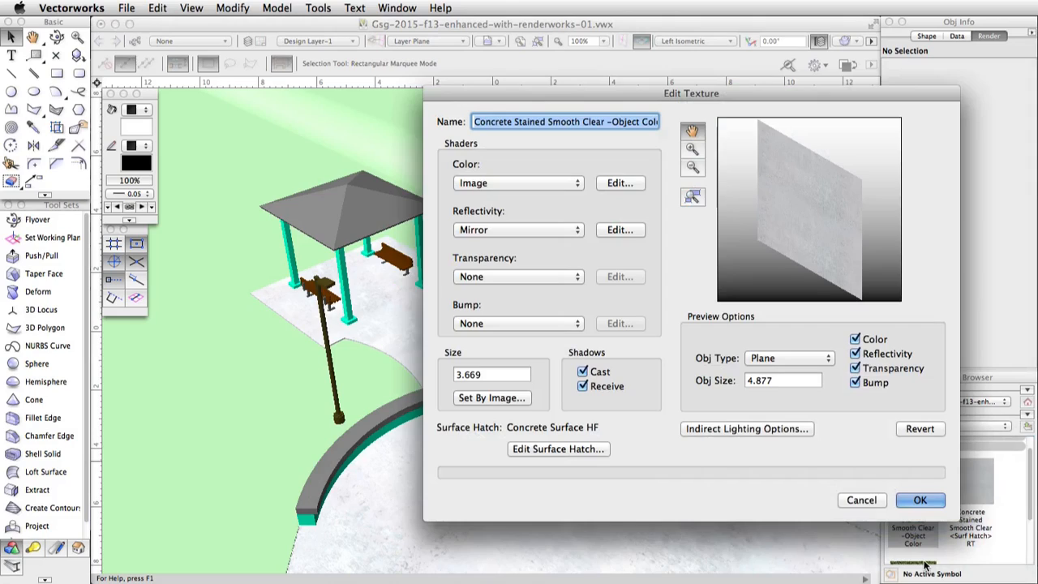
click(620, 185)
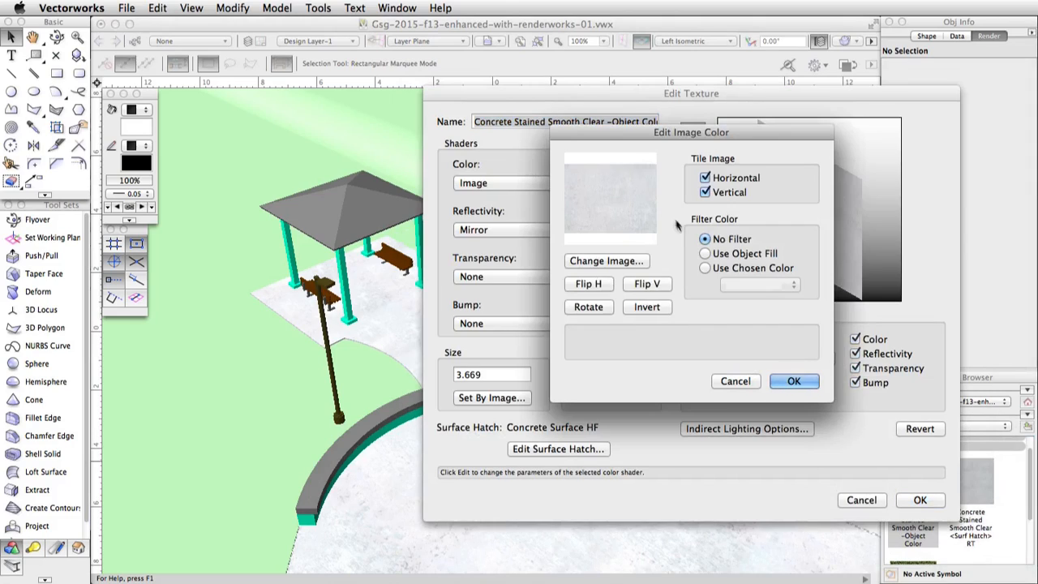
click(705, 254)
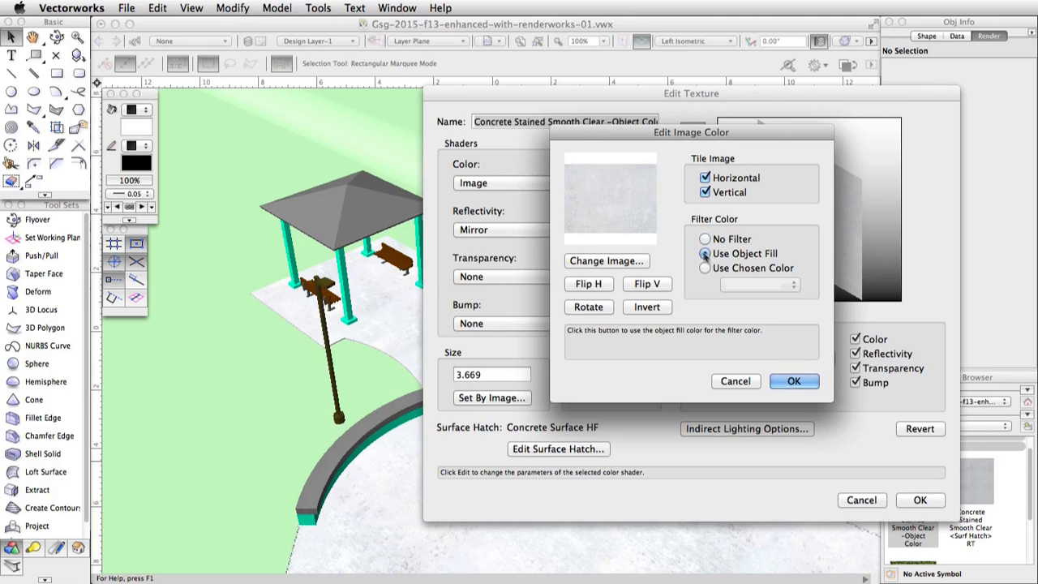
click(791, 382)
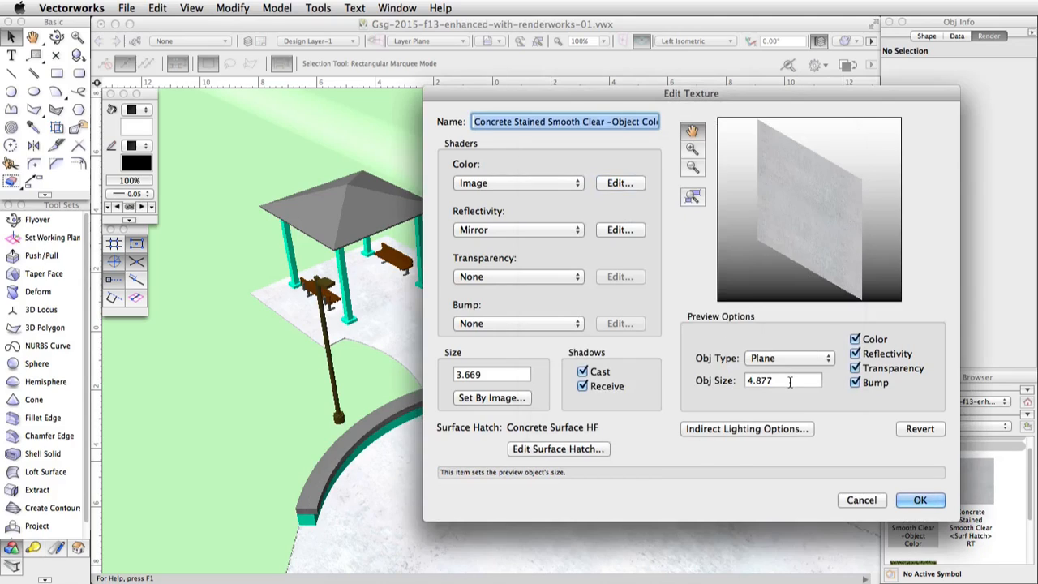
click(915, 501)
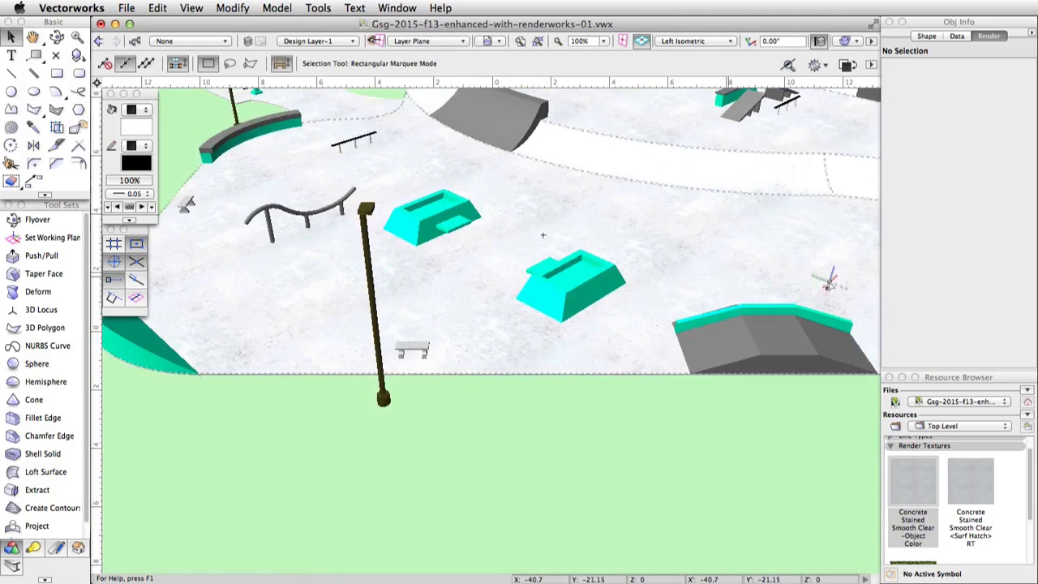
- Apply the Object Color concrete texture to the faceted ramp and its green ledge inside their group, and exit the group
double_click(528, 359)
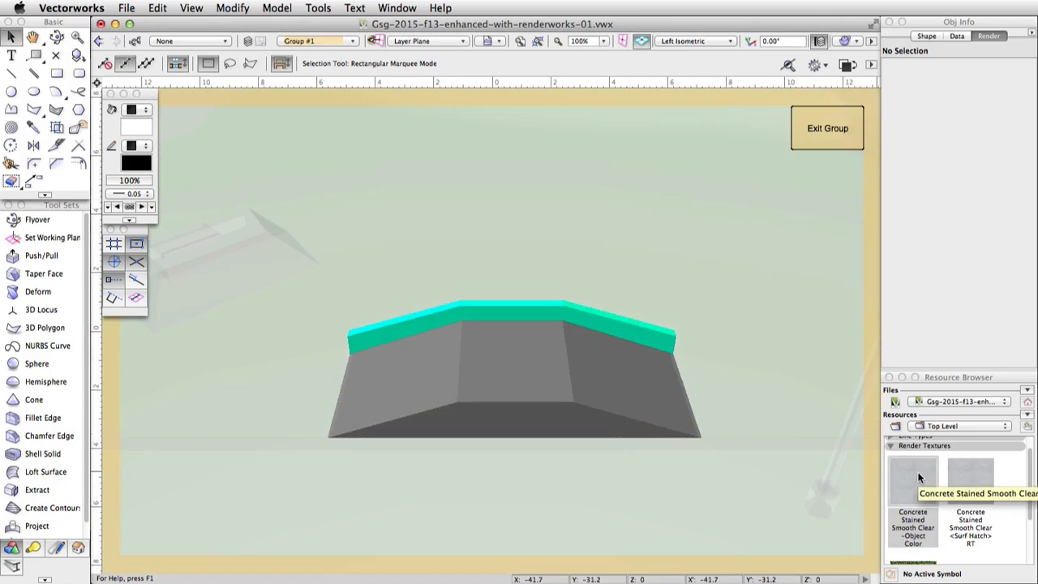
drag(917, 472, 572, 387)
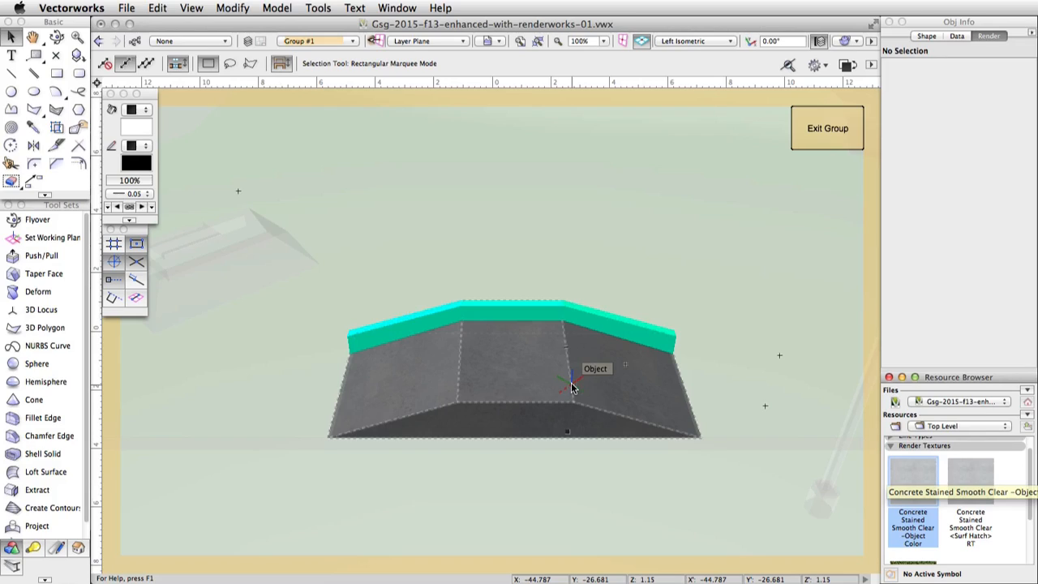
drag(556, 303, 674, 330)
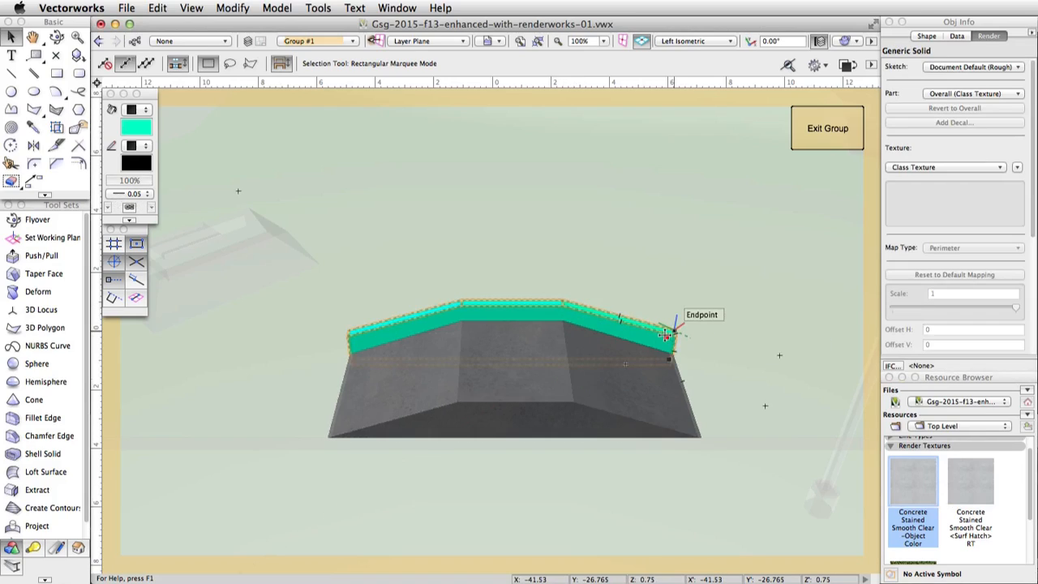
double_click(902, 481)
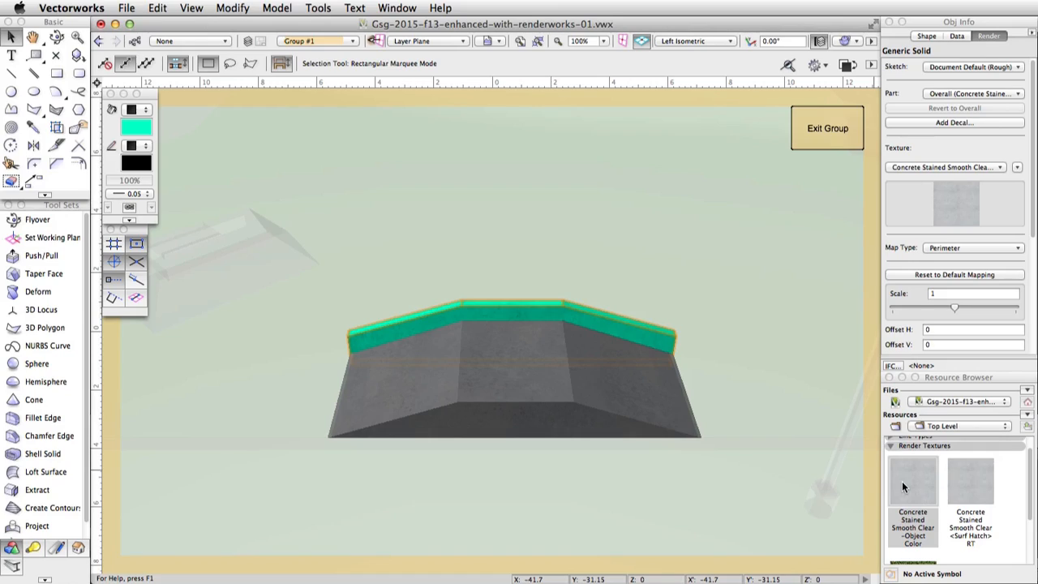
click(826, 129)
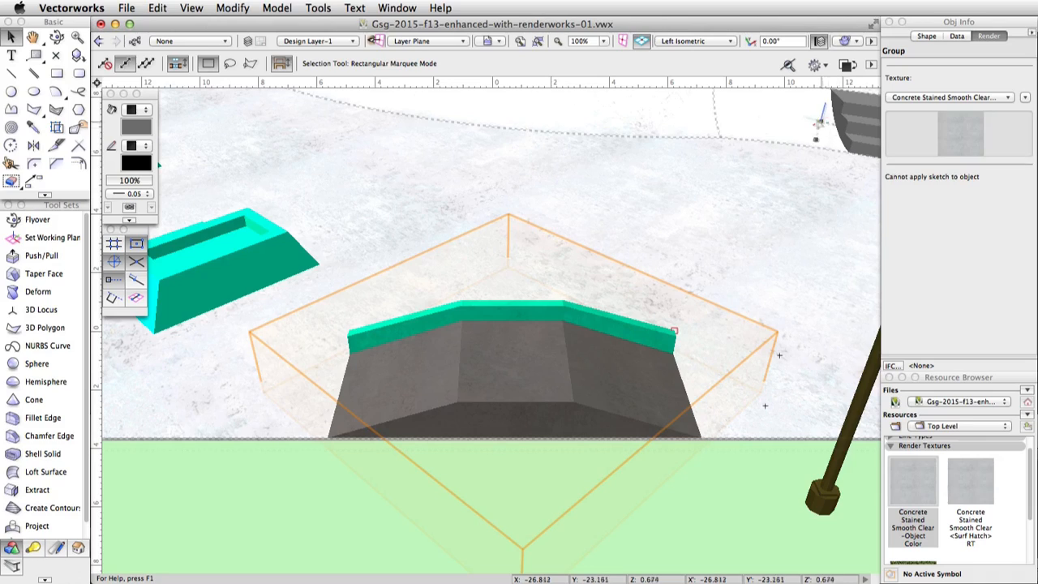
- Open the 3D component of the planter box symbol for editing from within its group and render it in OpenGL
scroll(699, 381, down, 3)
scroll(714, 373, down, 2)
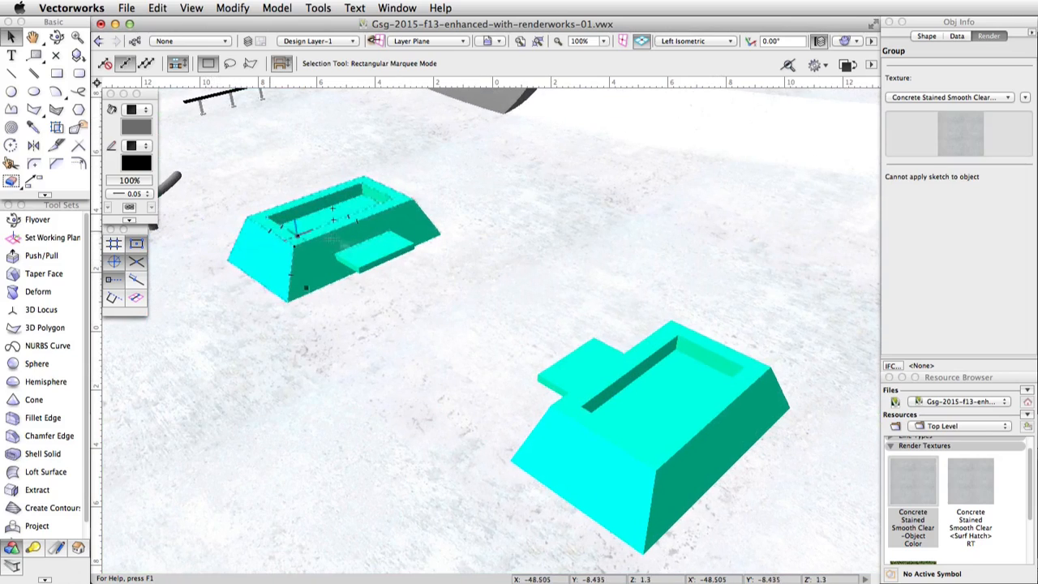
double_click(601, 381)
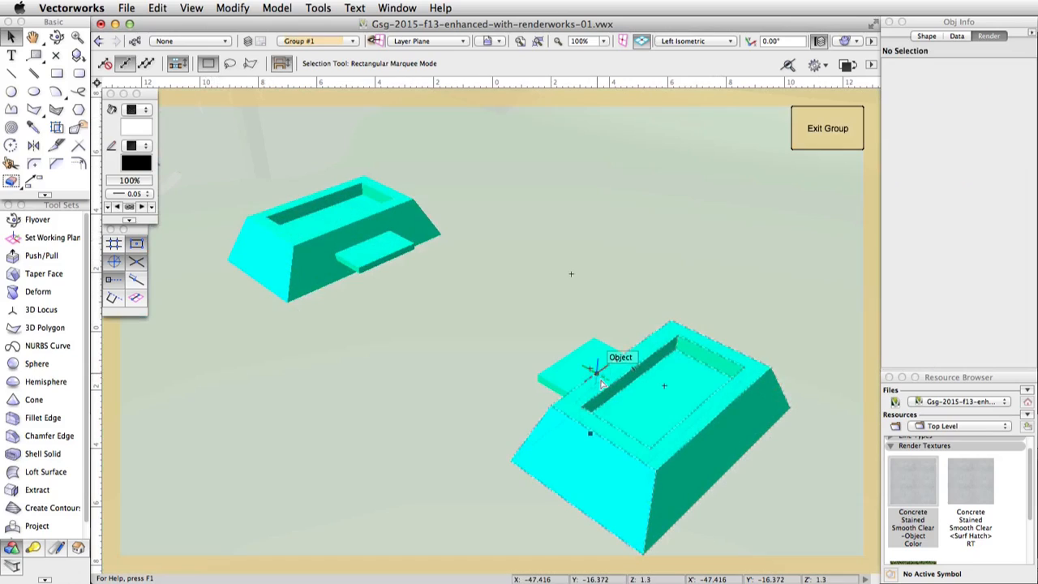
double_click(640, 364)
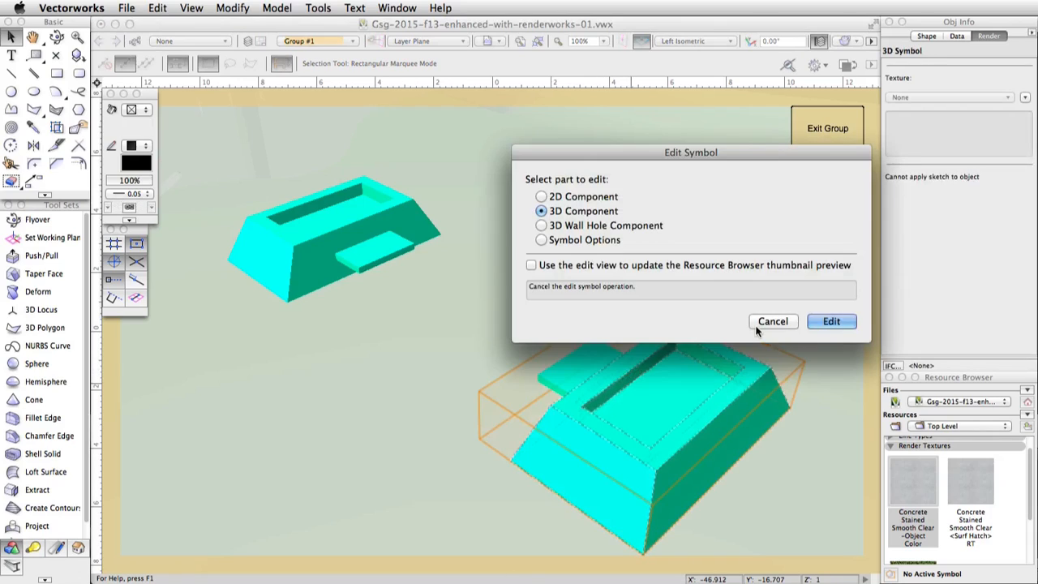
click(828, 321)
scroll(491, 325, up, 5)
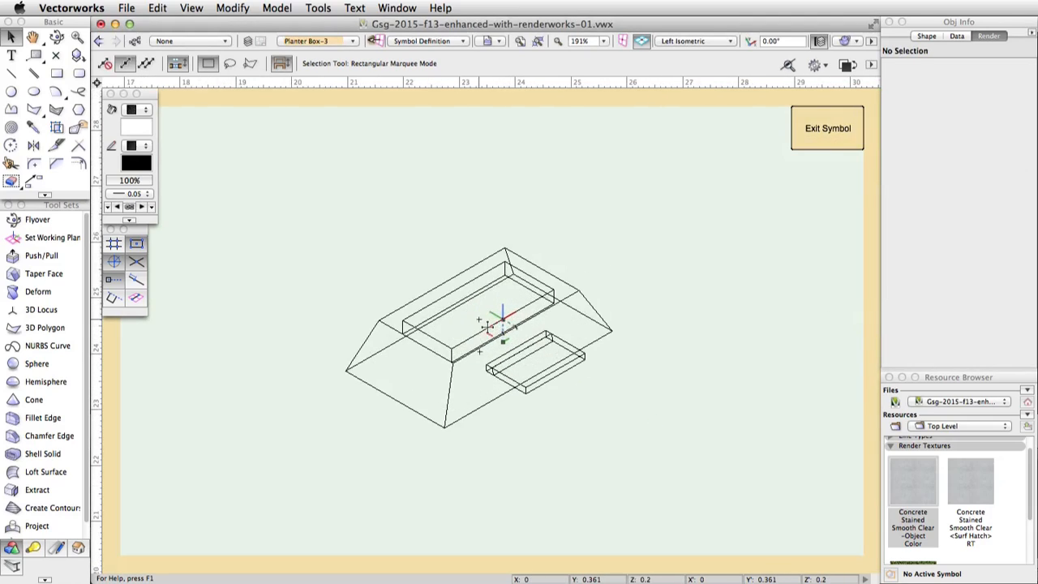
key(super+shift+g)
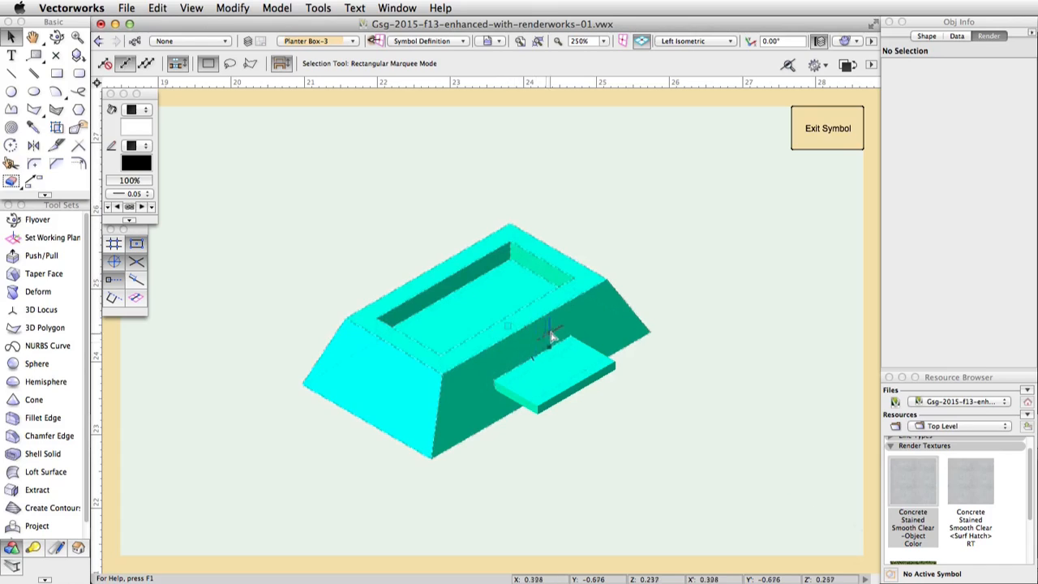
- Assign the Concrete Stained Smooth Clear -Object Color texture to both solids of the planter box and deselect them
drag(236, 169, 763, 508)
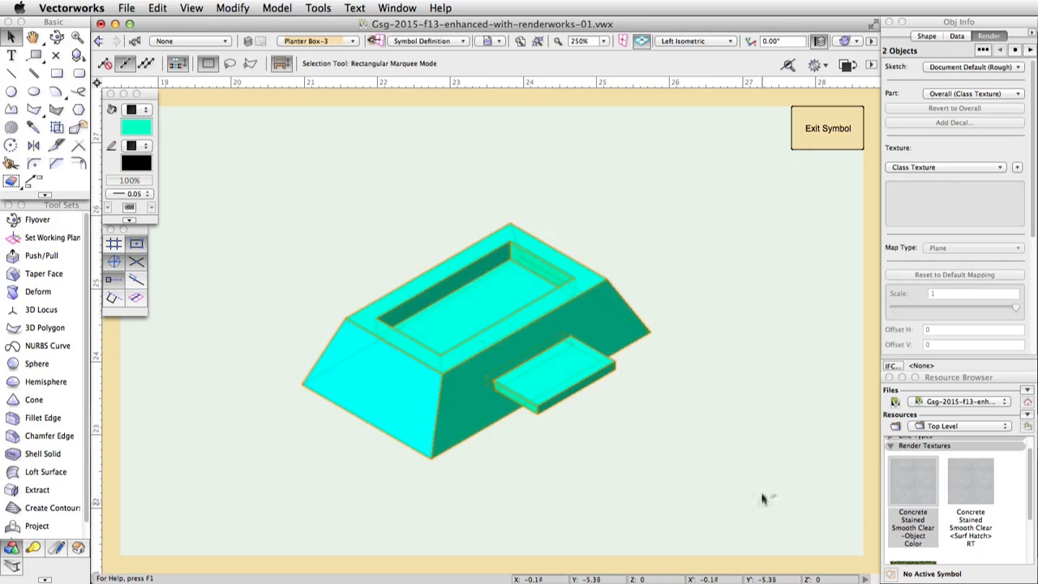
click(928, 167)
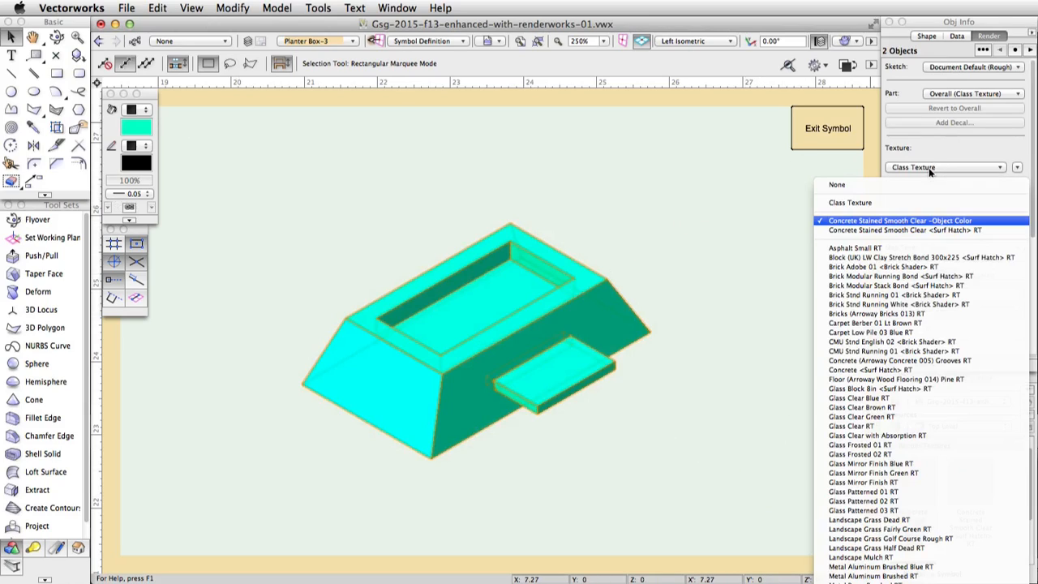
click(924, 219)
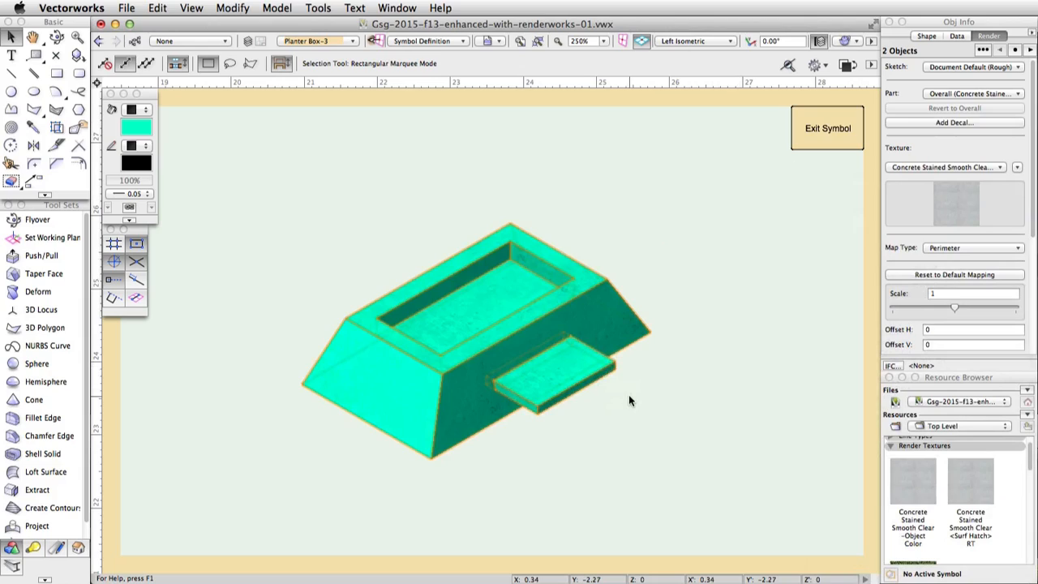
click(629, 394)
- Change the fill color of the planter box's side slab to grey and return to the design layer
click(597, 381)
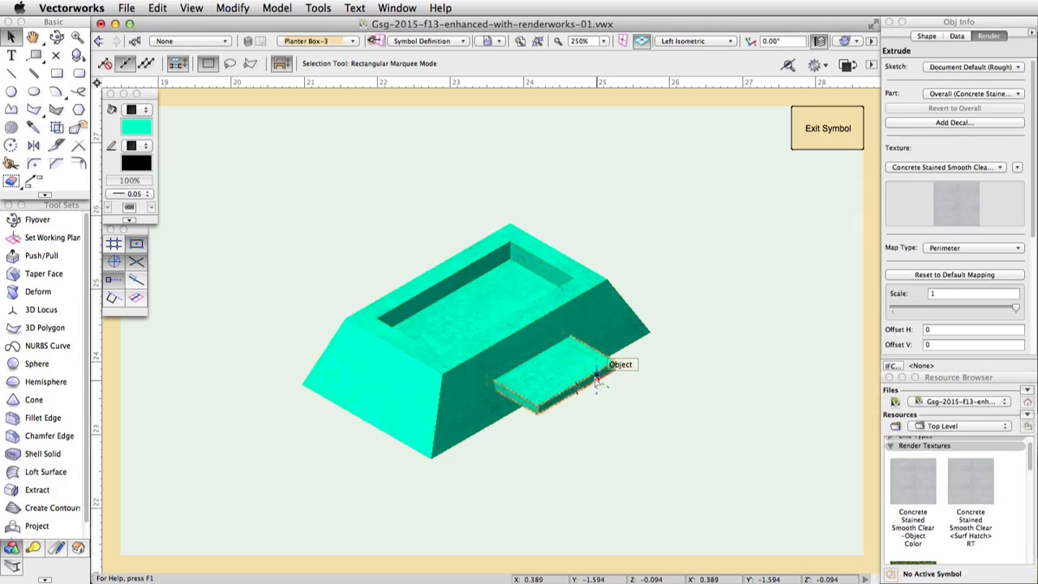
click(146, 128)
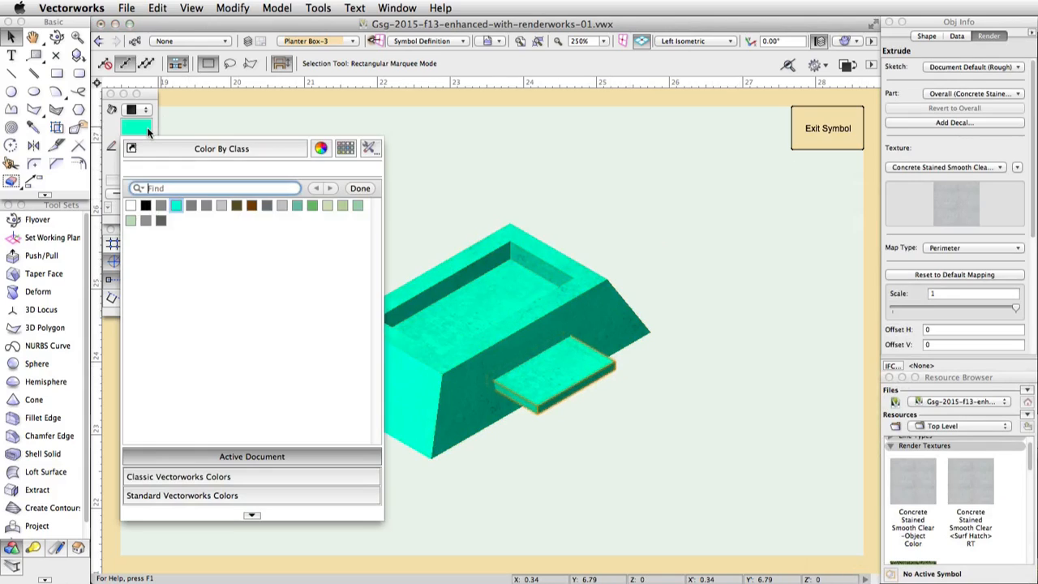
click(162, 205)
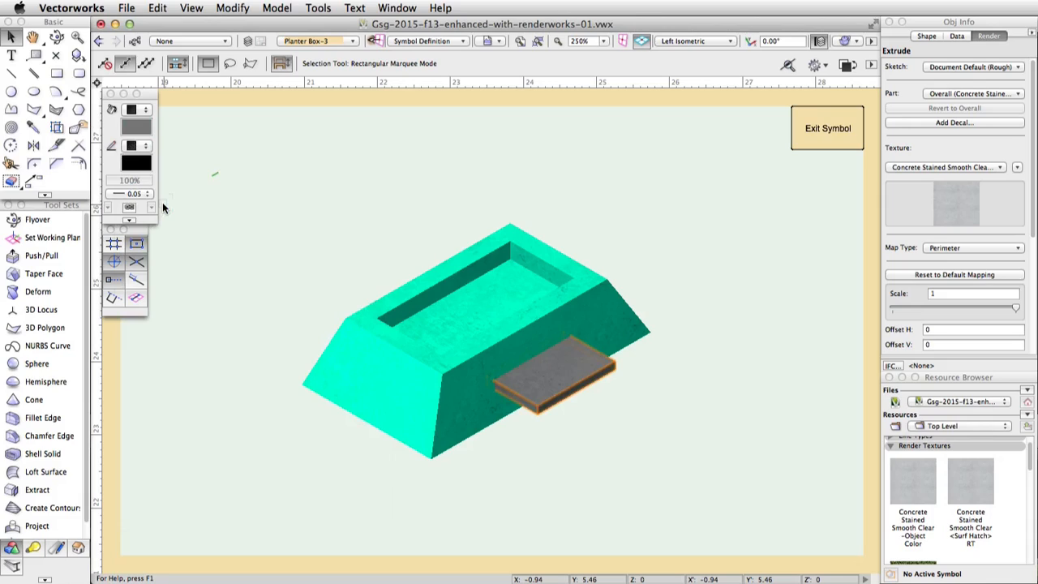
click(821, 146)
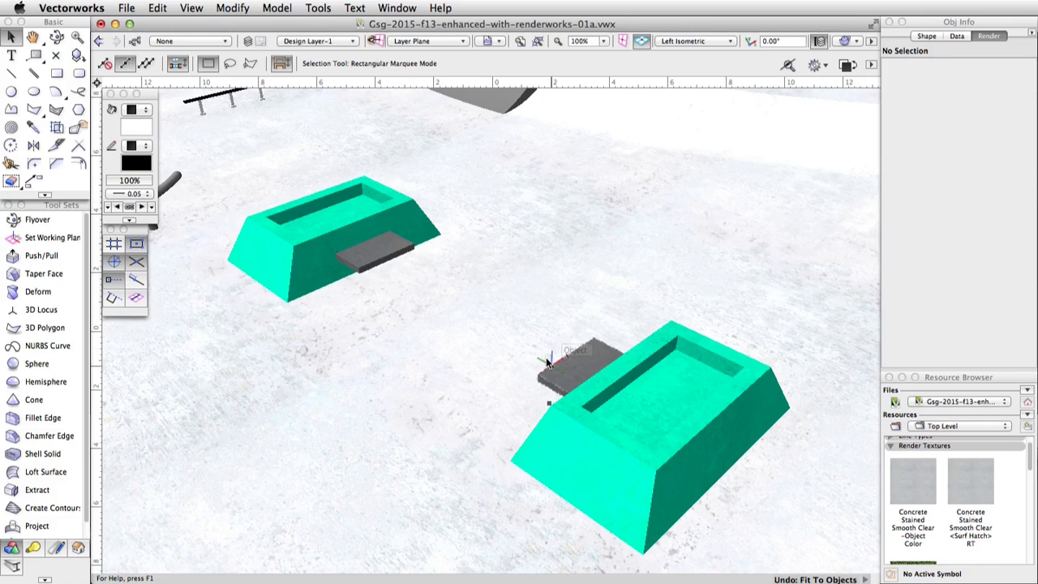
- Apply the Concrete Stained Smooth Clear -Object Color texture to the grey curved ramp between the two skatepark levels
scroll(546, 357, down, 5)
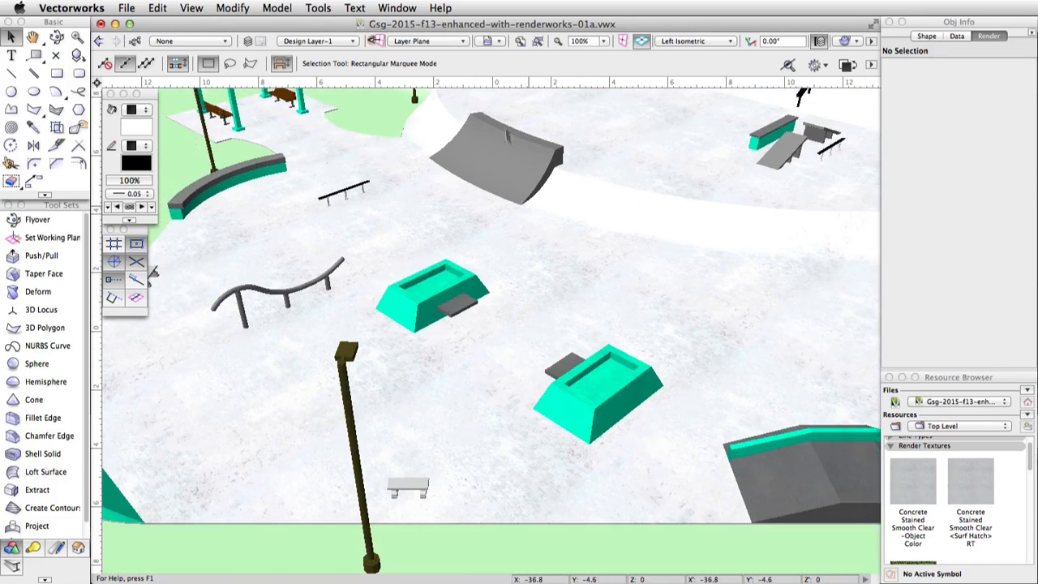
scroll(487, 102, up, 10)
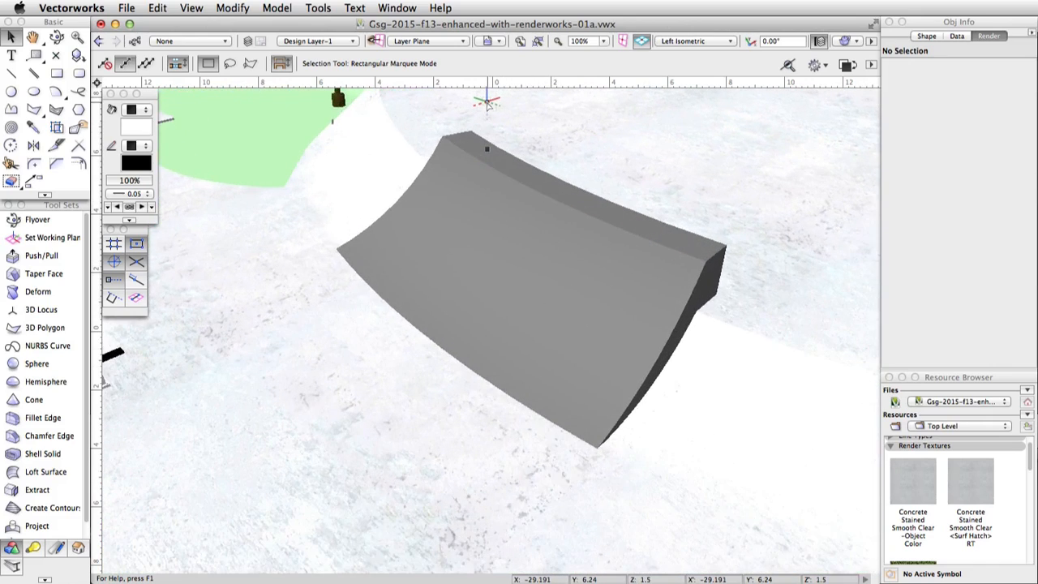
click(532, 187)
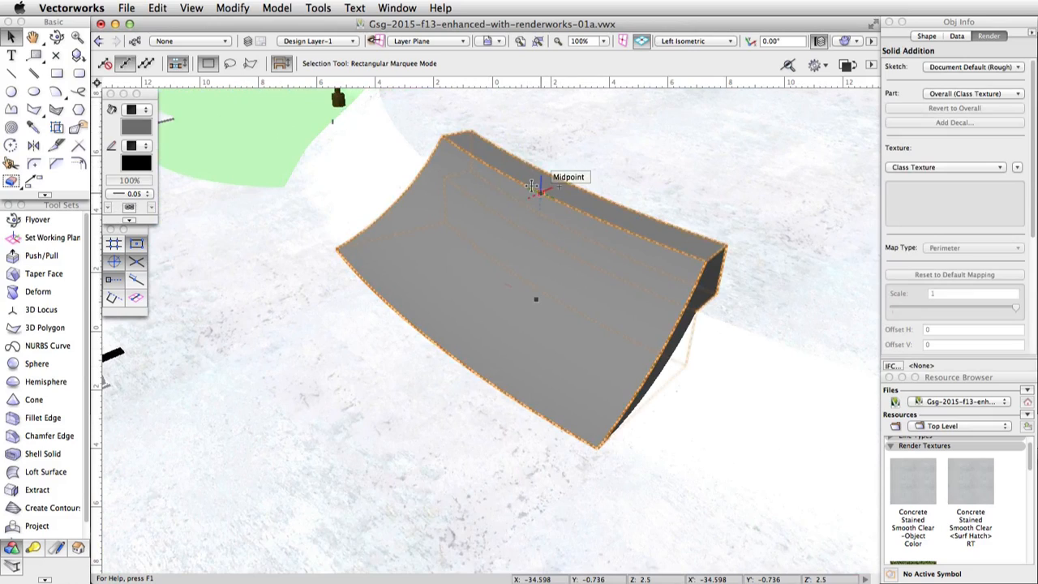
click(920, 167)
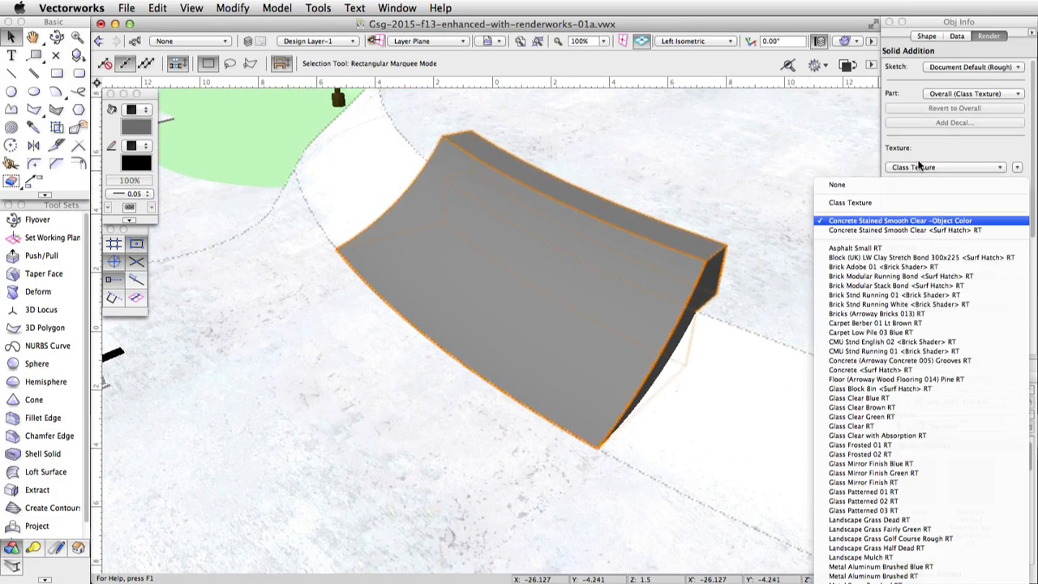
click(918, 220)
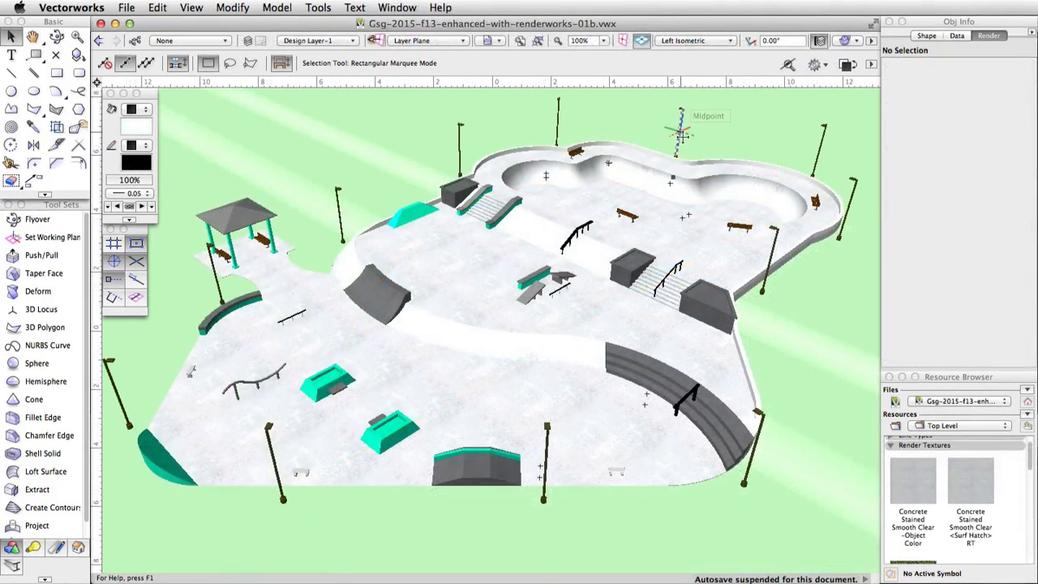
- Assign the Concrete Stained Smooth Clear -Object Color texture to the flat NURBS surface forming the bowl's floor
scroll(681, 135, up, 4)
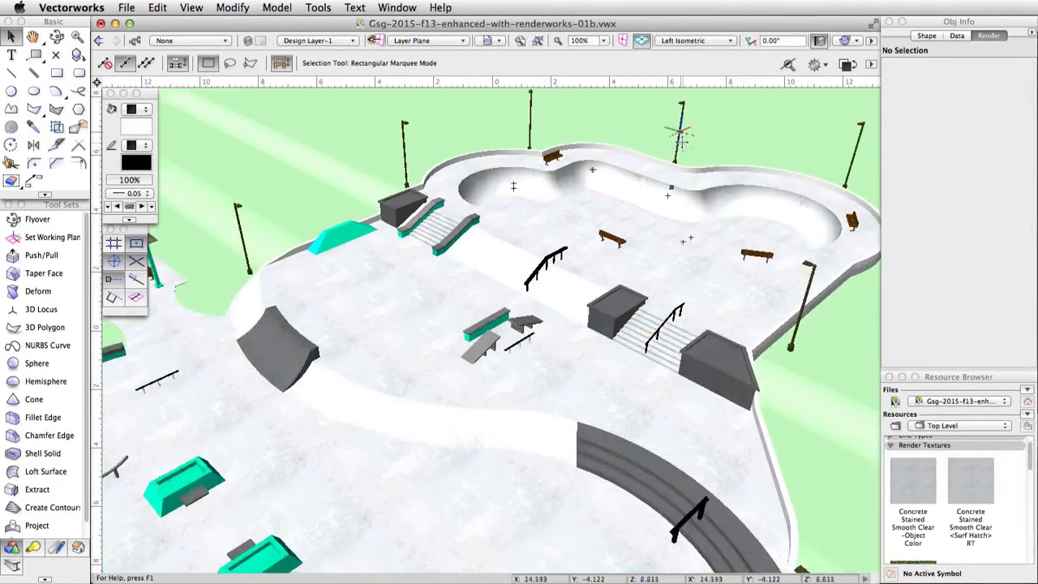
scroll(800, 165, up, 1)
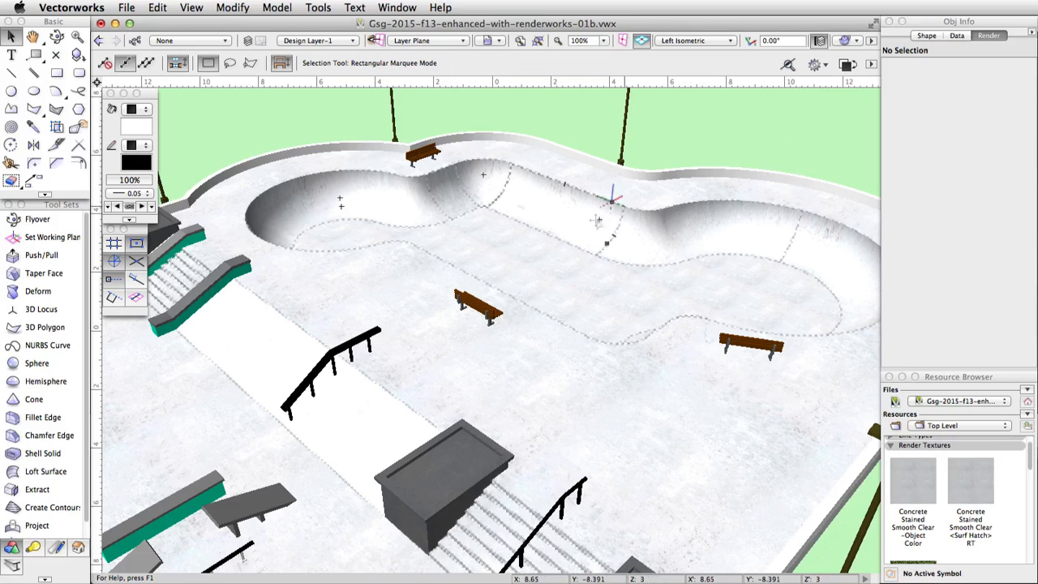
click(606, 269)
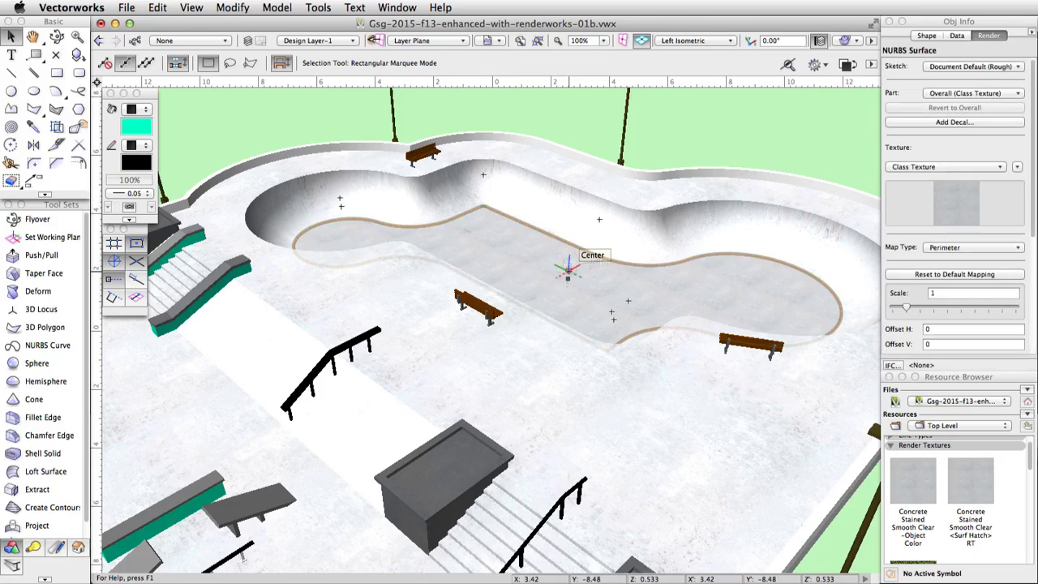
click(904, 167)
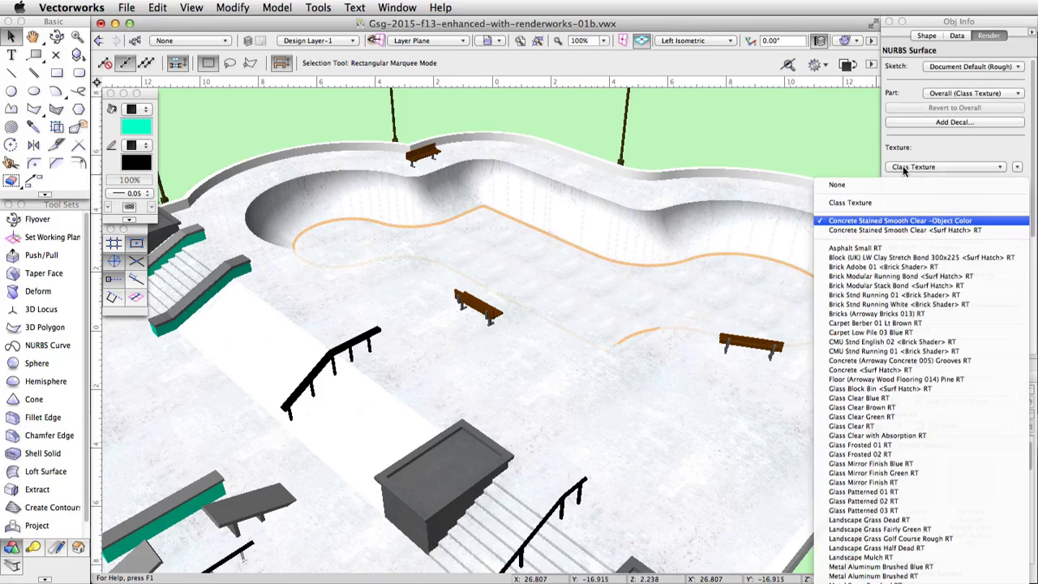
click(910, 219)
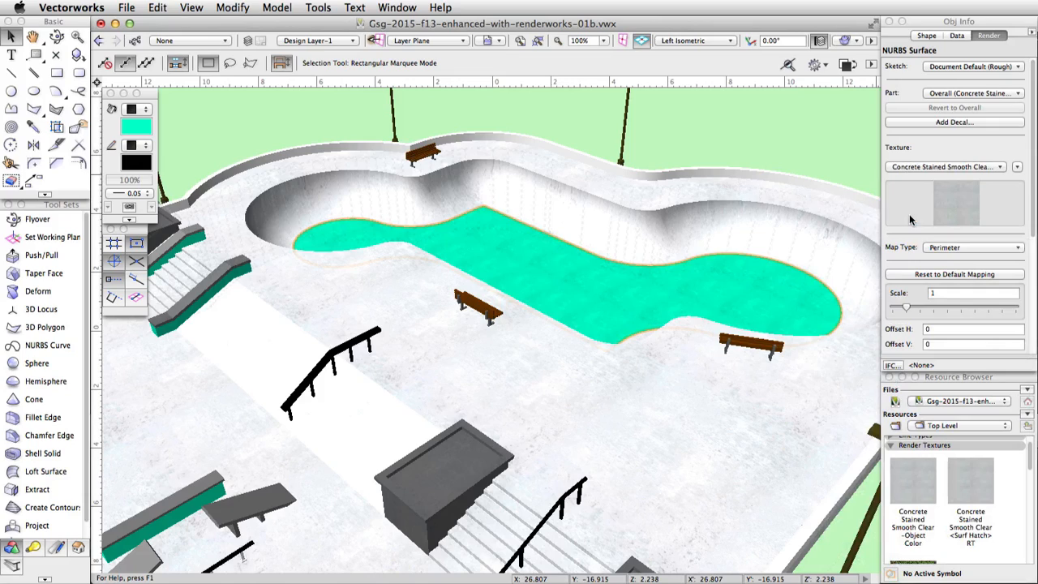
- Change the bowl floor's texture mapping to Plane, align it to the floor surface, enlarge it to a scale of about 1.92, and deselect
click(56, 128)
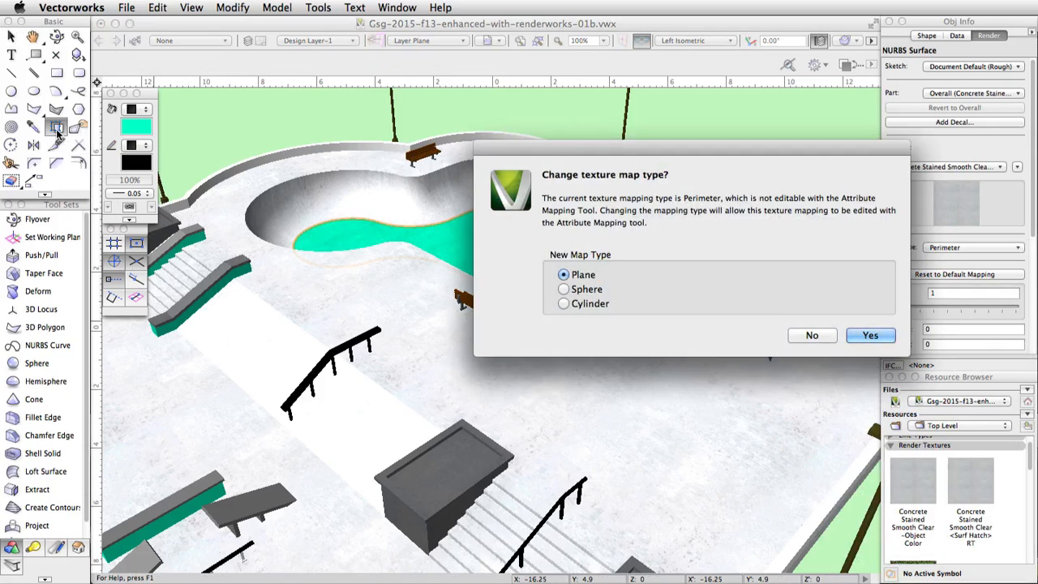
click(866, 336)
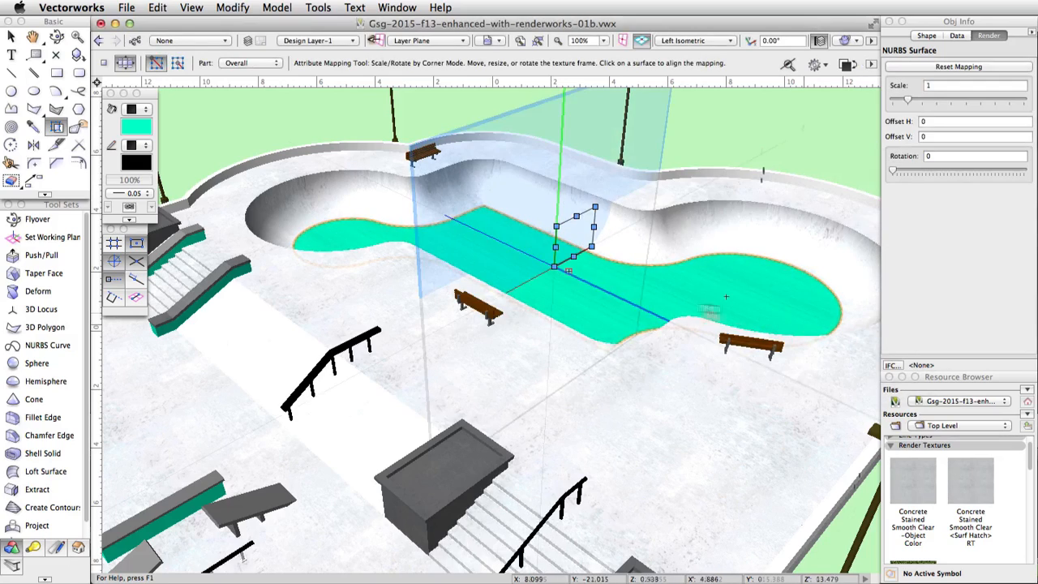
click(562, 297)
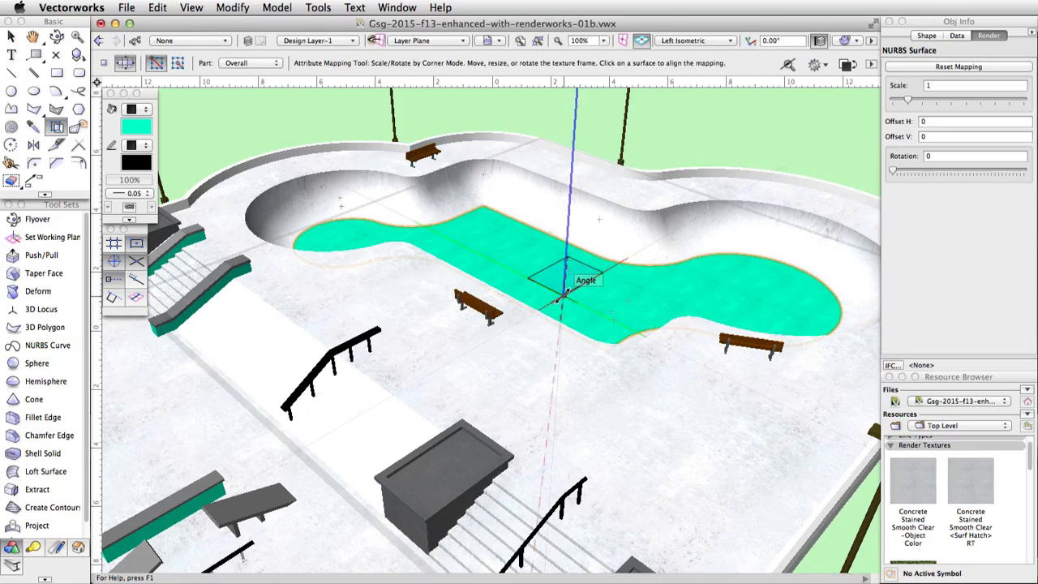
drag(559, 298, 559, 339)
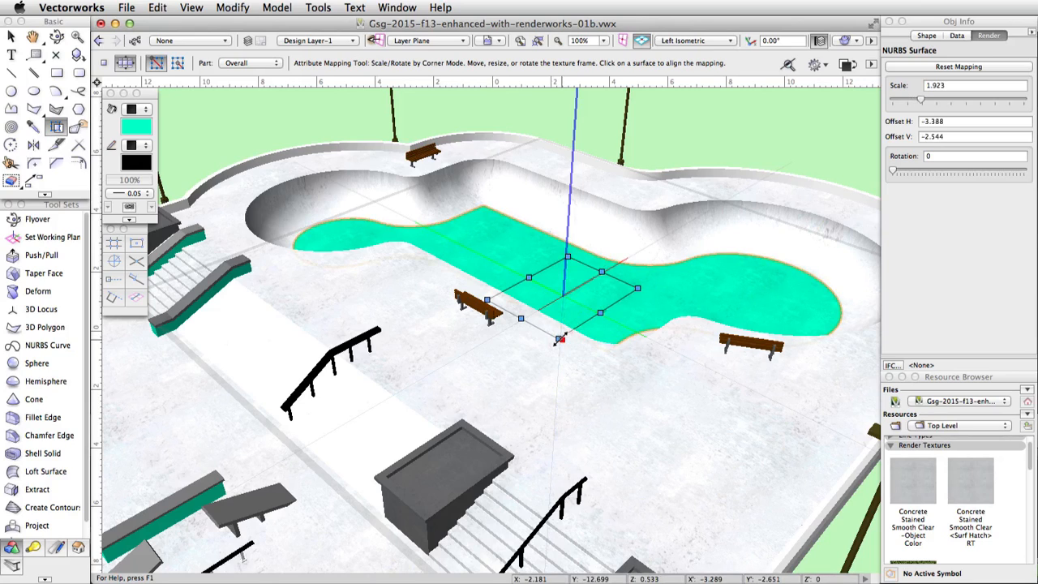
key(x)
key(x)
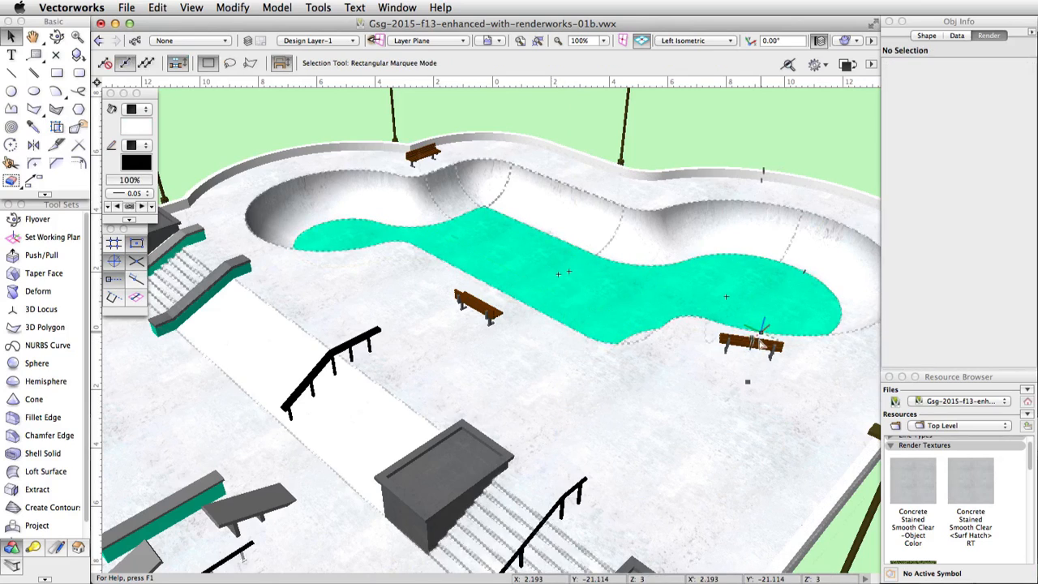
- Load the Textures_Exterior Finishes.vwx library into the Resource Browser for texturing the pavilion
scroll(756, 341, down, 2)
scroll(756, 341, down, 4)
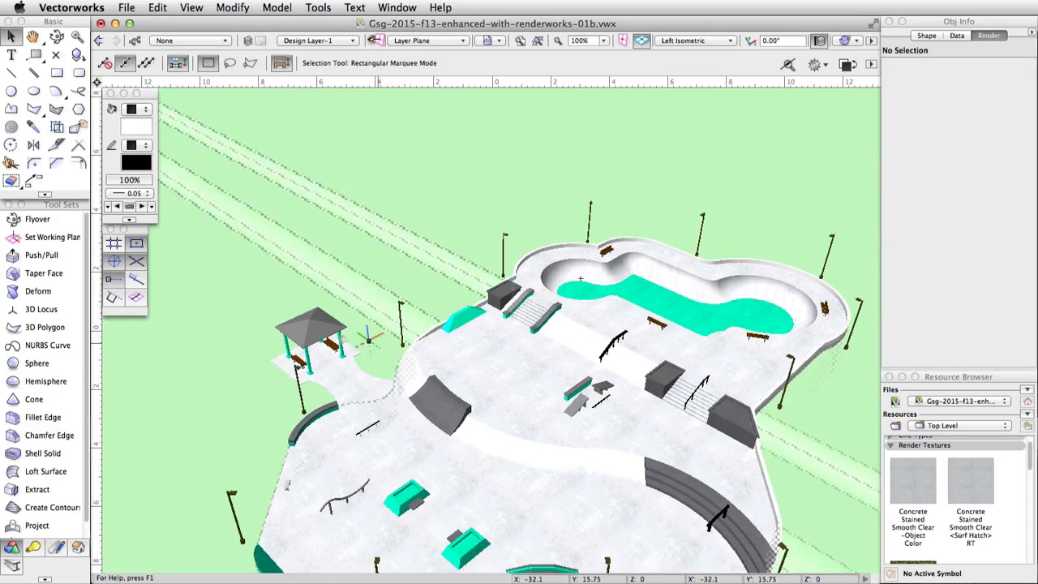
scroll(277, 344, up, 1)
scroll(278, 344, up, 2)
scroll(277, 345, up, 3)
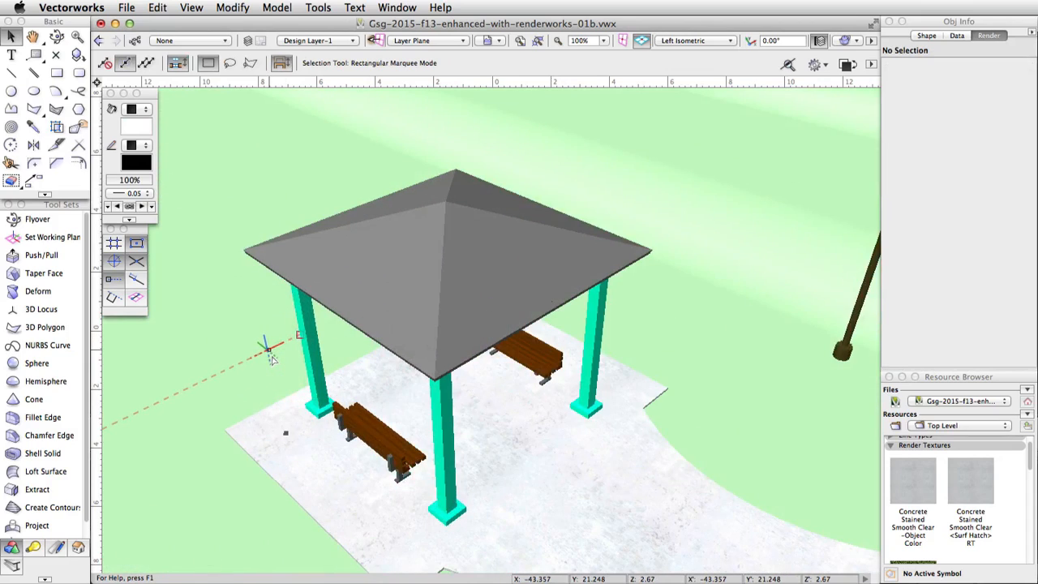
click(943, 402)
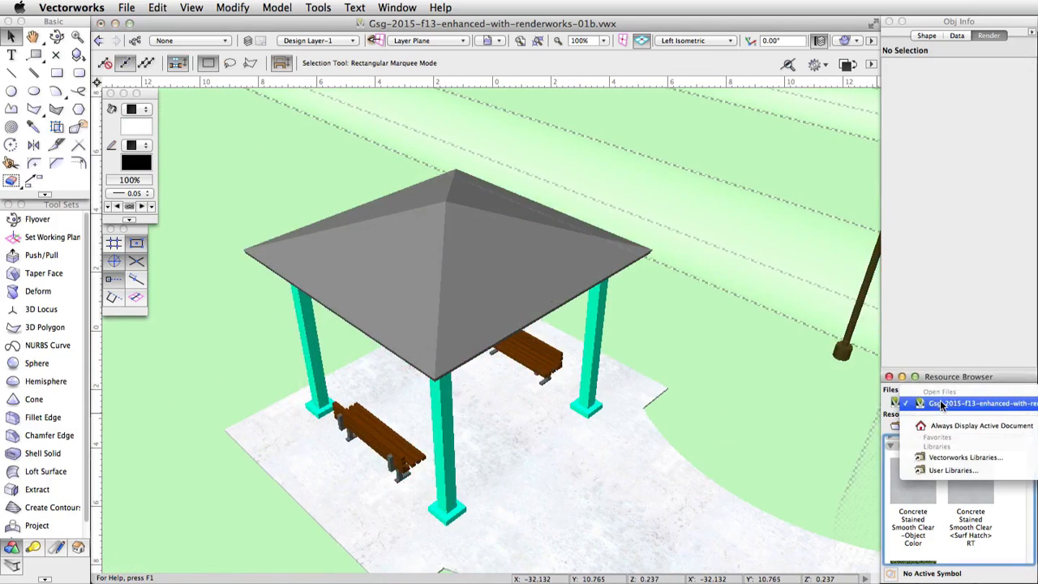
click(930, 458)
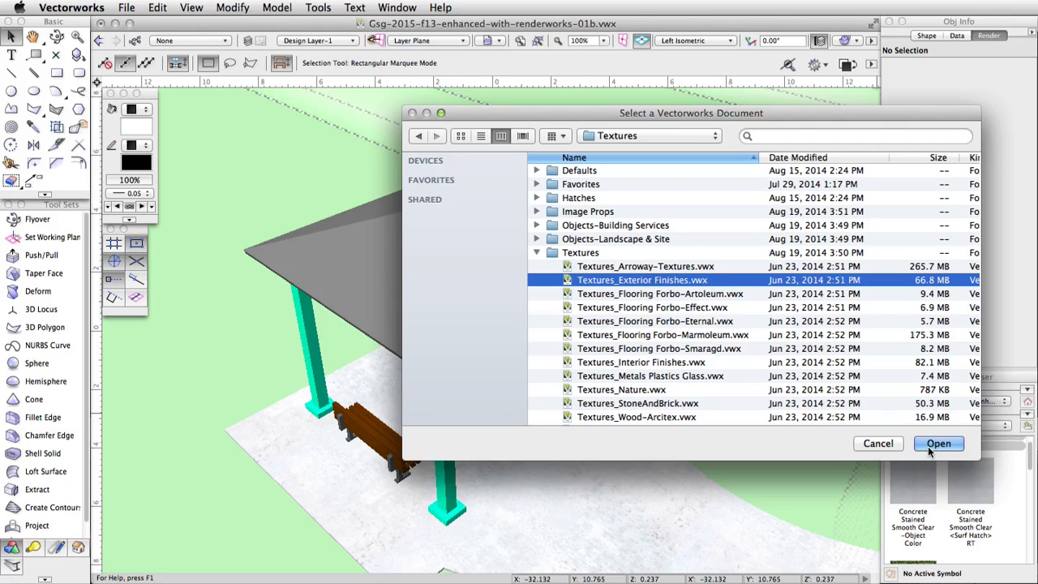
click(938, 444)
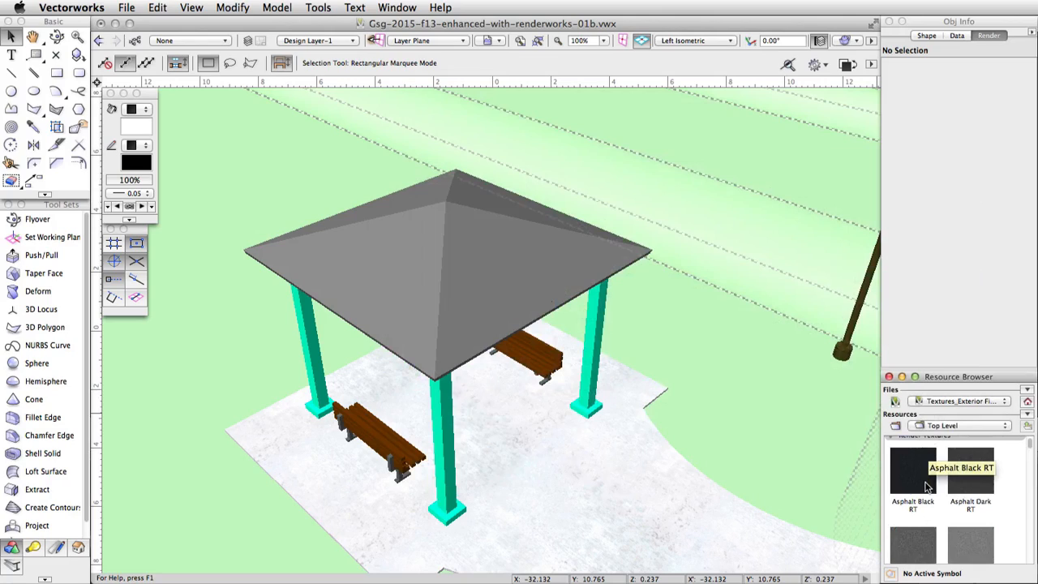
- Apply the Shingles White <Surf Hatch> RT texture from the library to the pavilion's roof
scroll(927, 485, down, 10)
click(928, 485)
scroll(933, 491, down, 5)
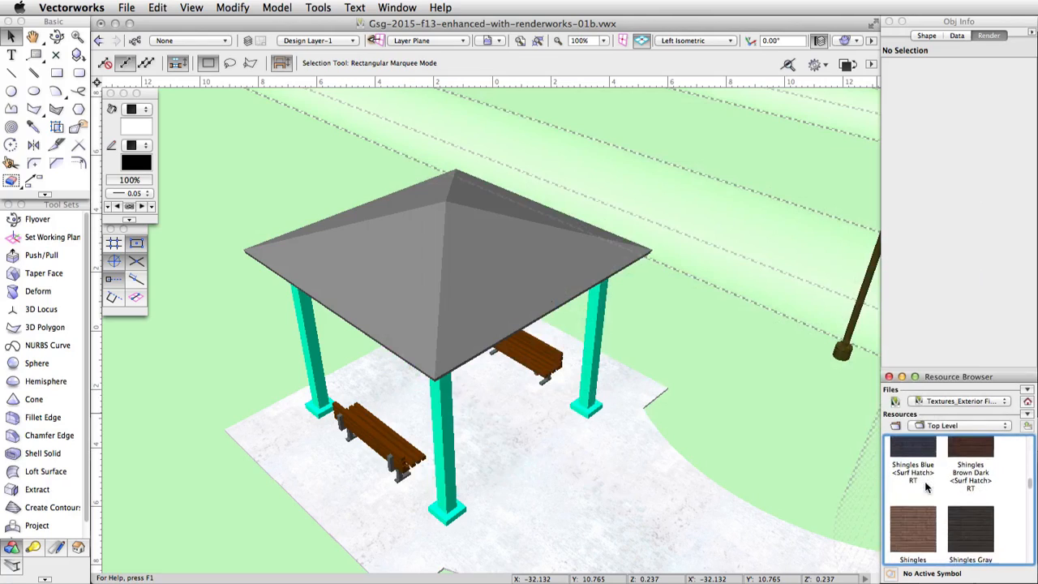
drag(956, 494, 493, 212)
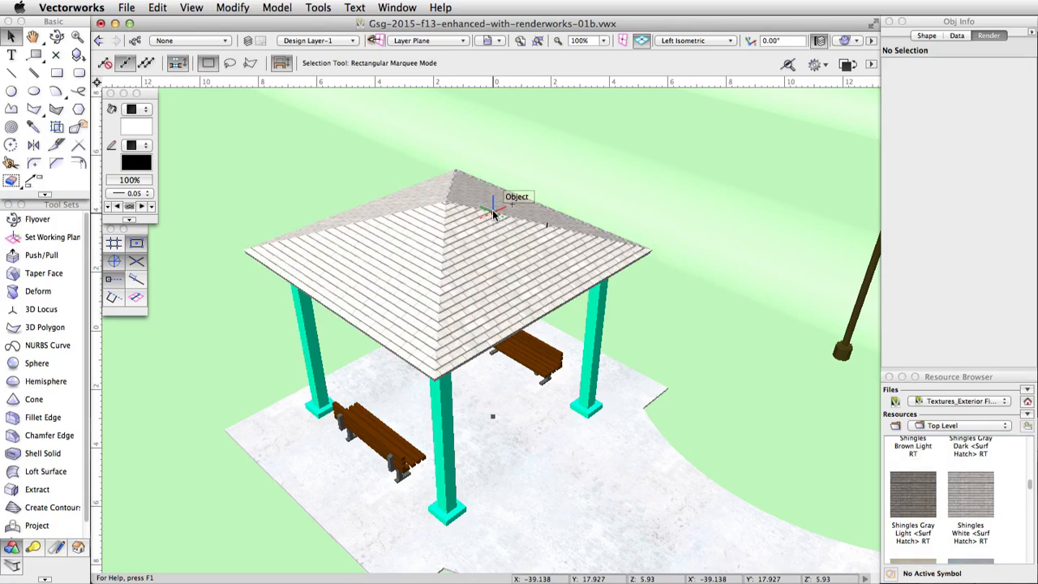
- Return the Resource Browser to the active document and set the Shingles White texture's image color filter to Use Object Fill
click(1029, 403)
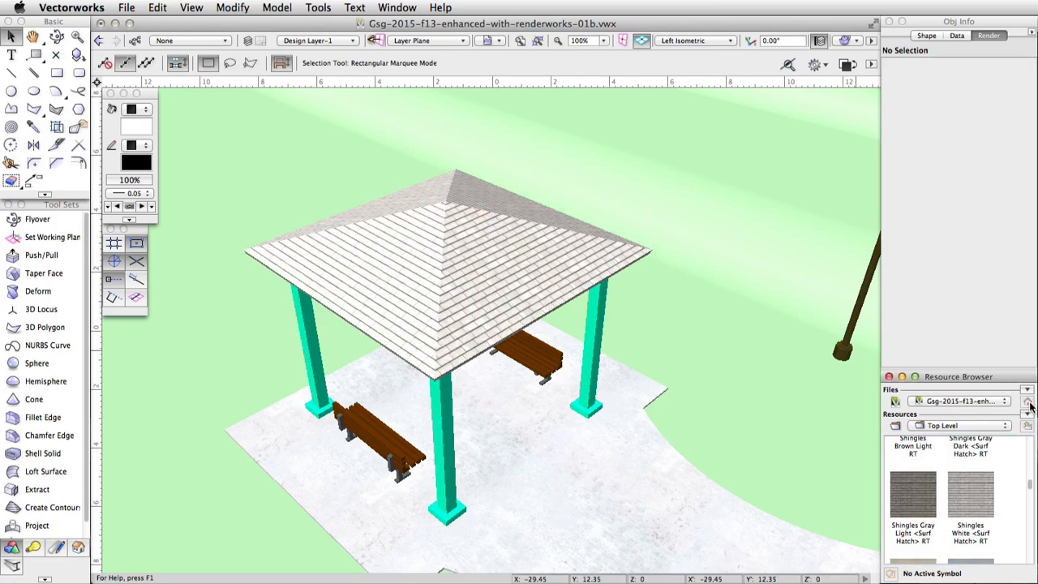
scroll(926, 506, up, 10)
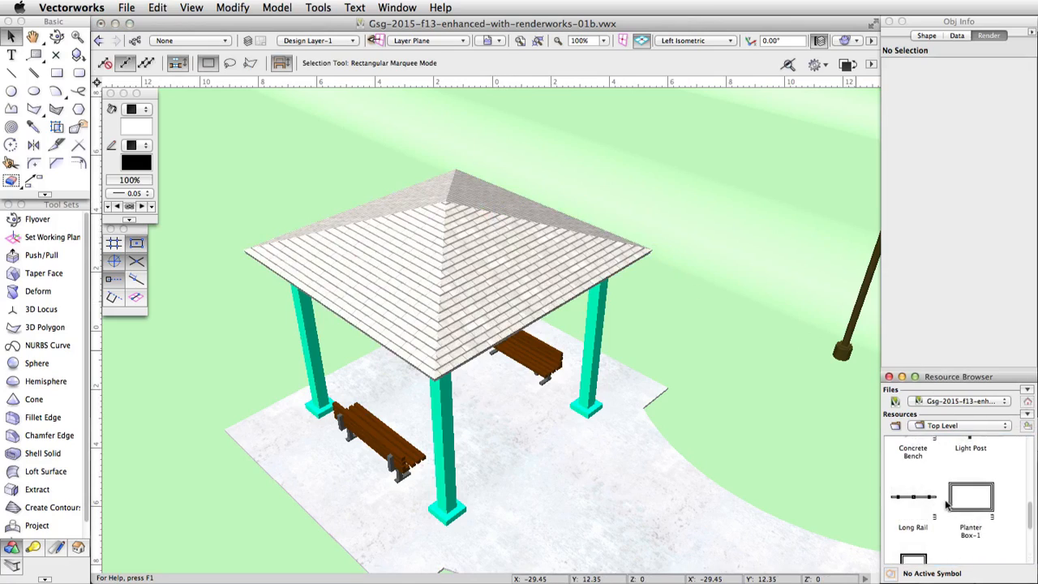
right_click(957, 480)
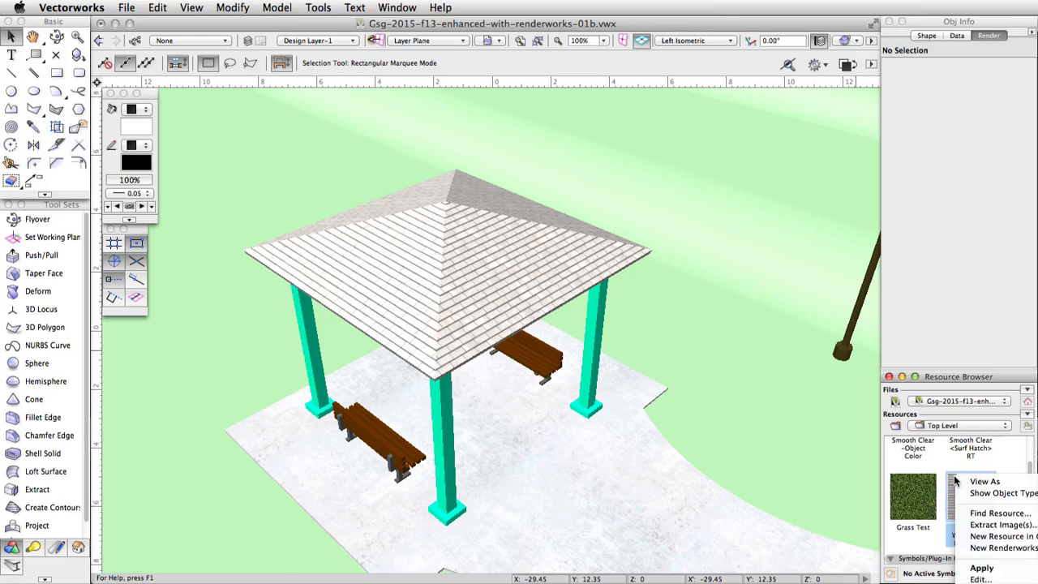
click(978, 580)
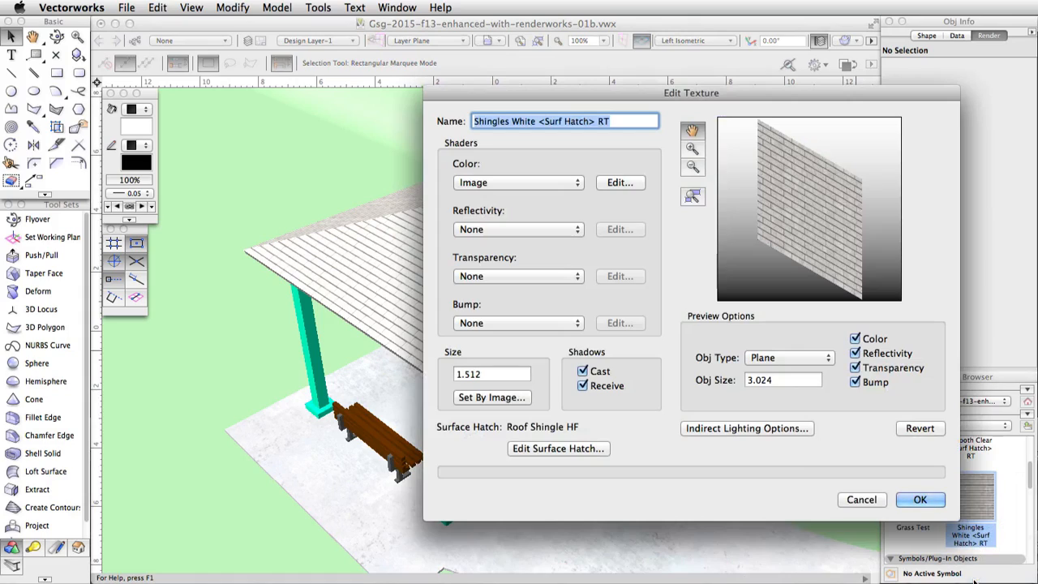
click(620, 182)
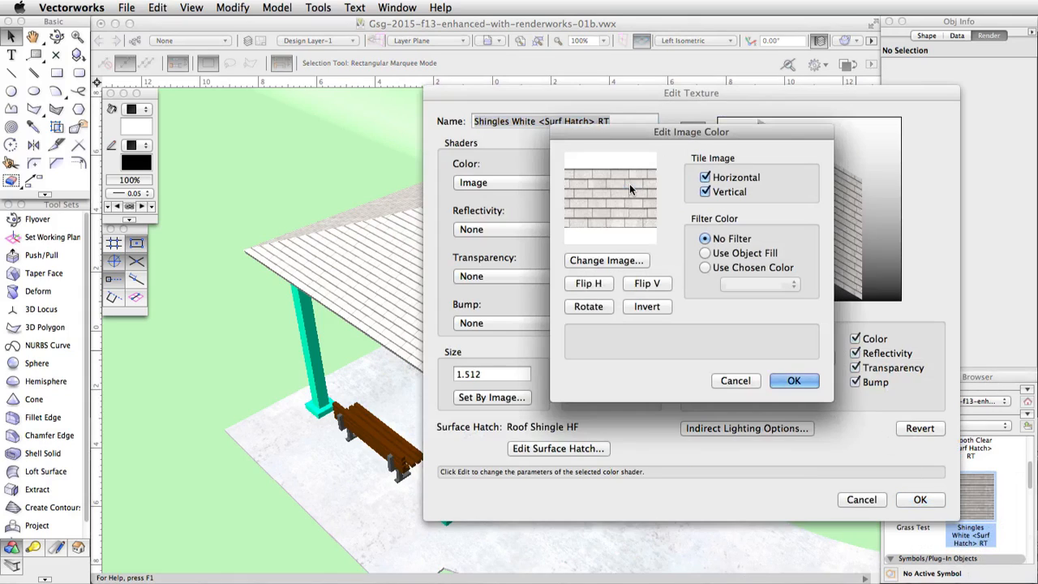
click(706, 254)
click(794, 380)
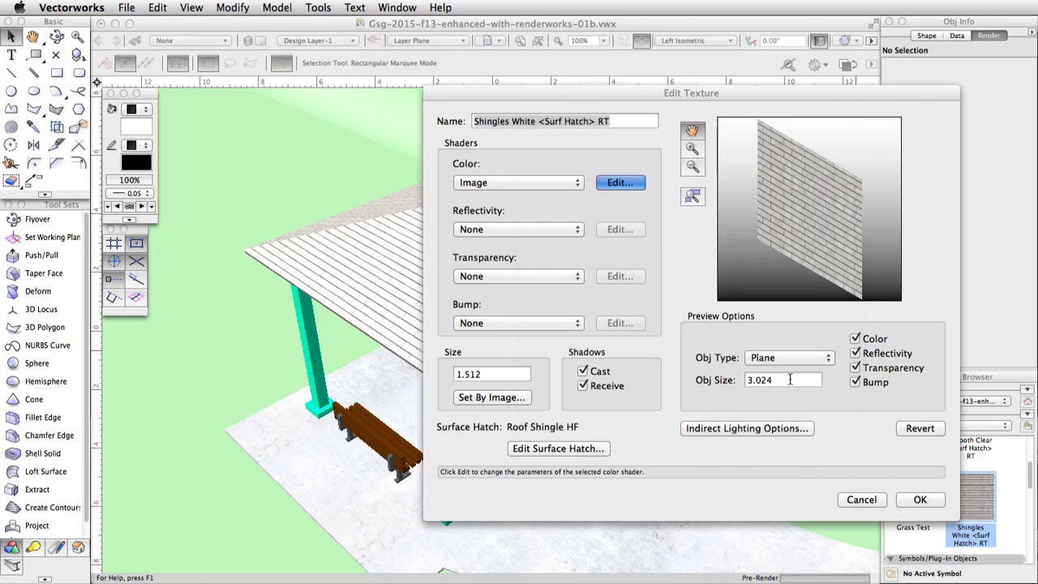
- Rename the shingle texture as "Shingles - Object Color" and accept the texture edits
drag(627, 123, 509, 121)
text(- Ob)
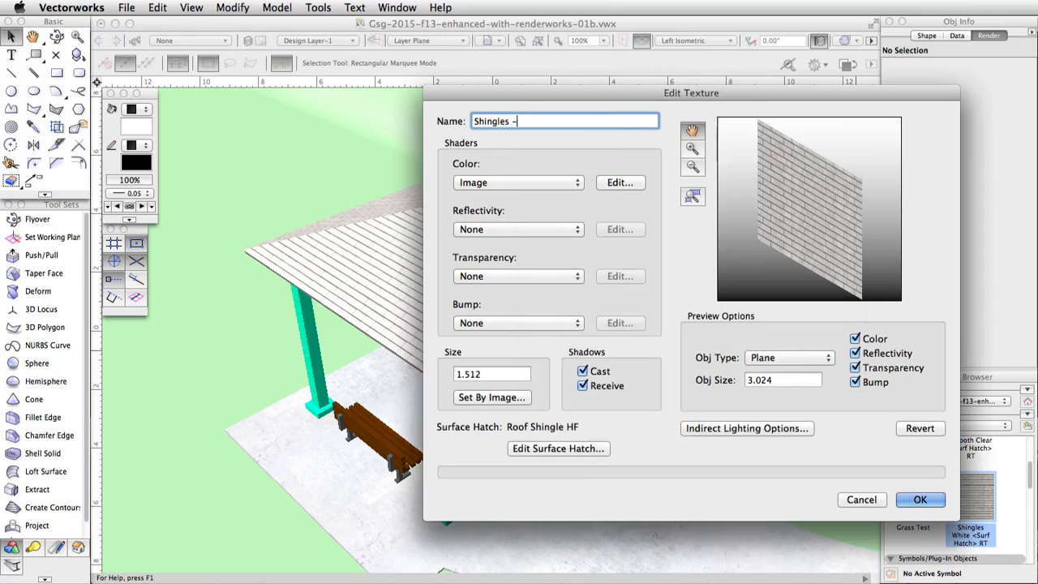
text(ject Color)
click(905, 498)
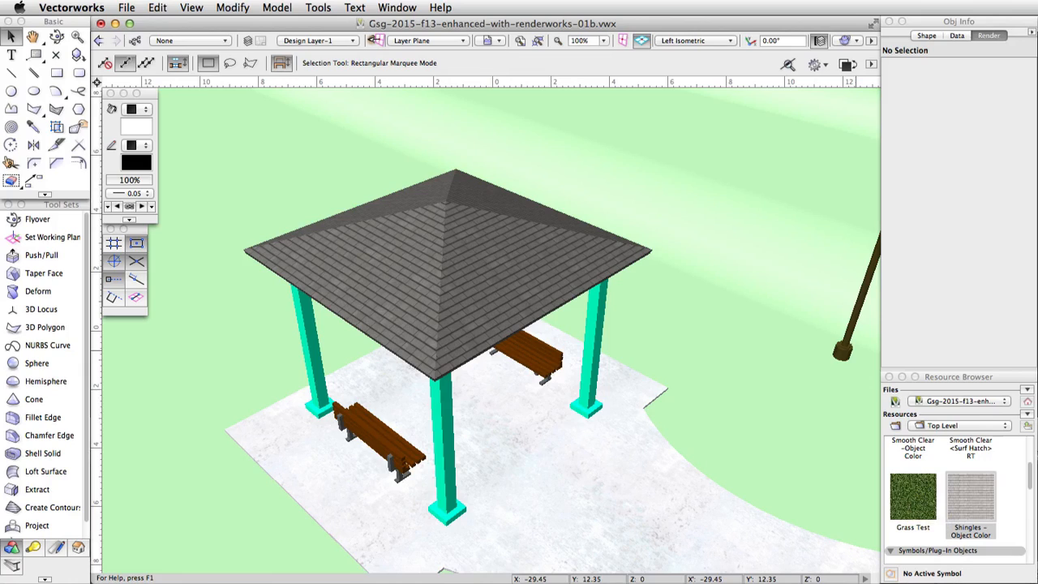
- Load the Textures_Metals Plastics Glass.vwx library from the Textures folder into the Resource Browser
click(923, 401)
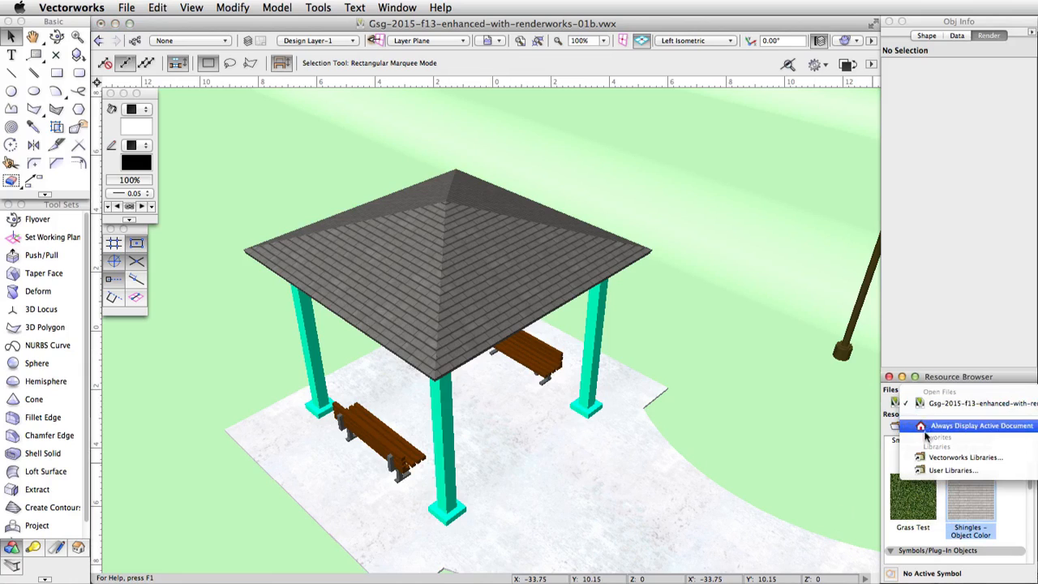
click(928, 458)
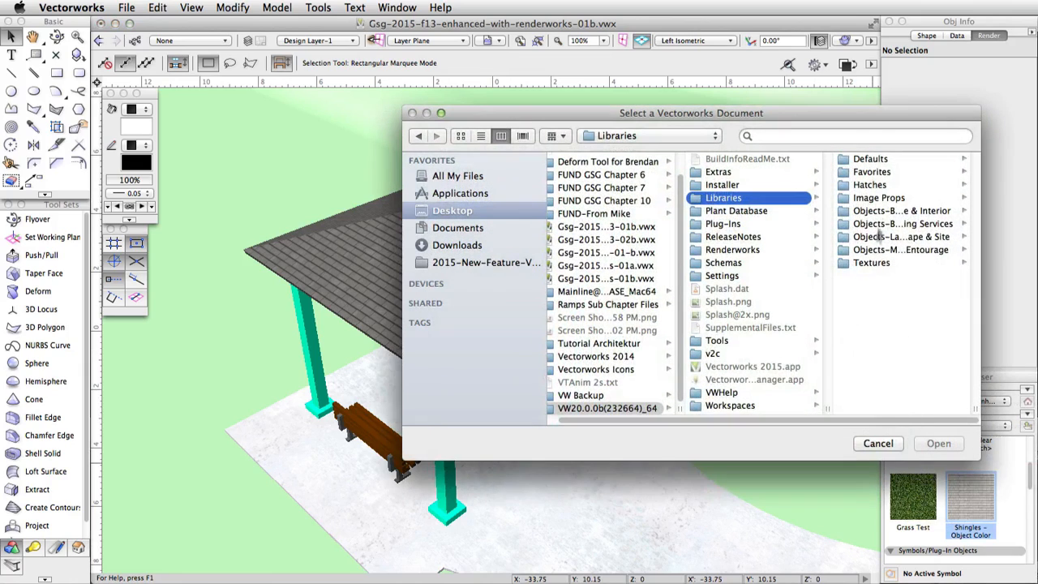
click(874, 263)
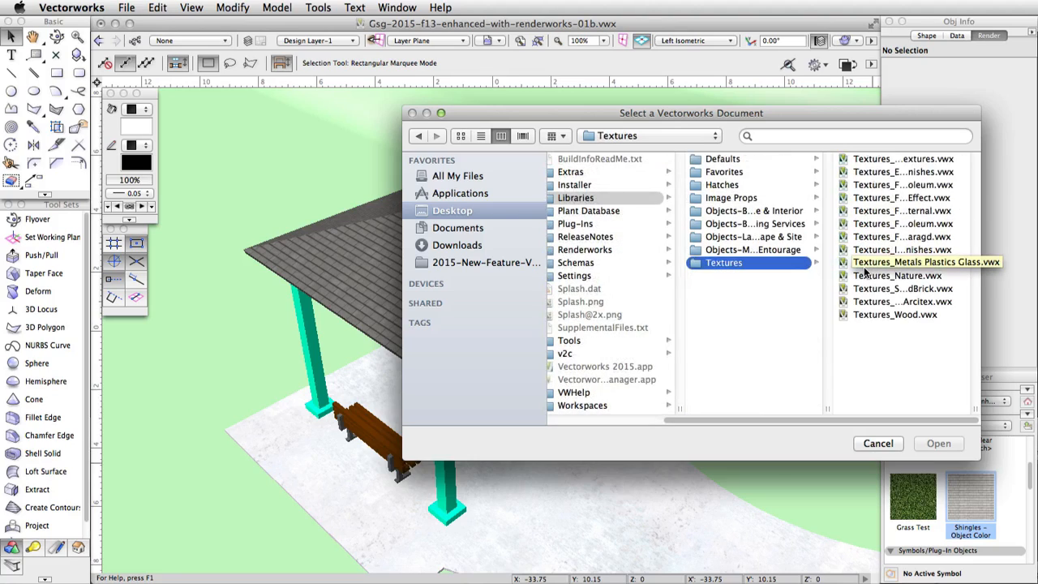
click(864, 262)
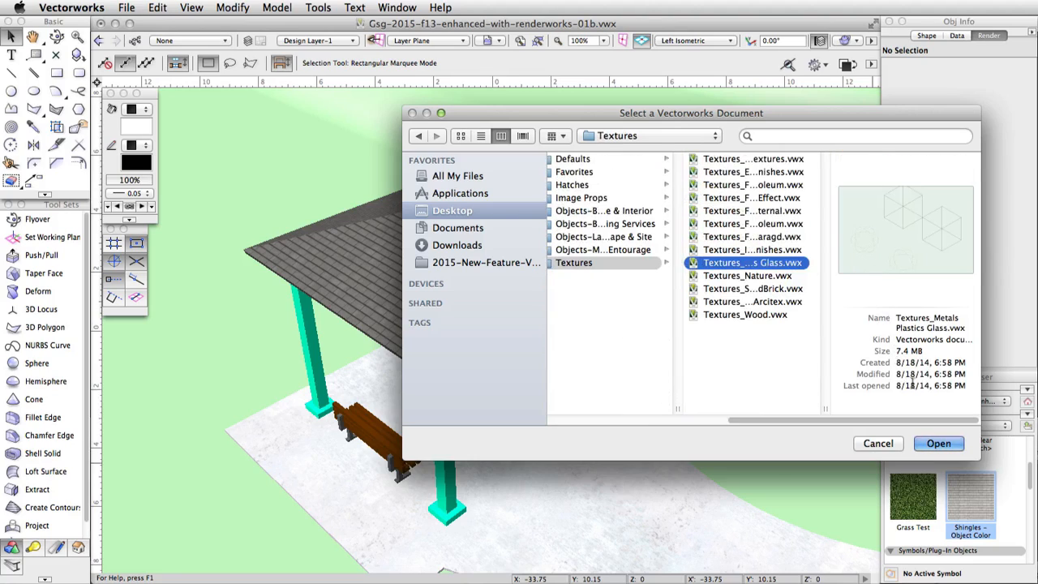
click(937, 444)
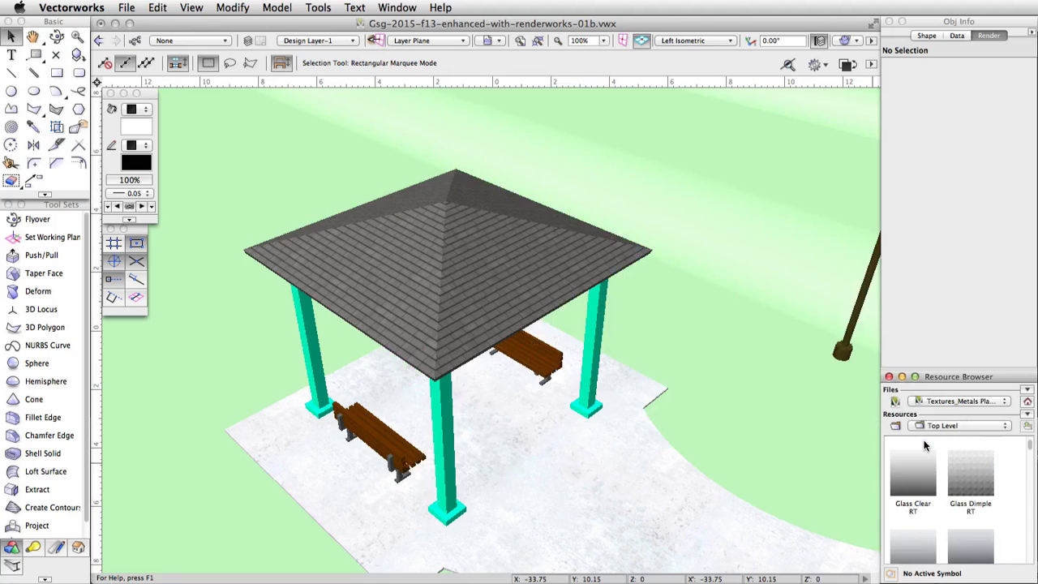
- Apply the Metal Stainless Steel RT texture from the metals library to the curved tubular grind rail
scroll(957, 479, down, 15)
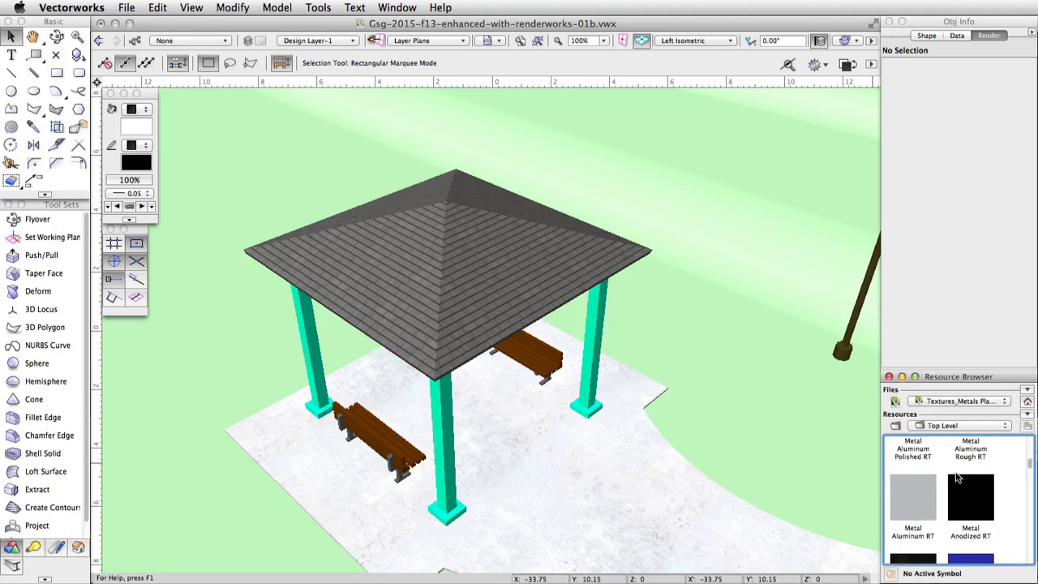
scroll(955, 471, down, 10)
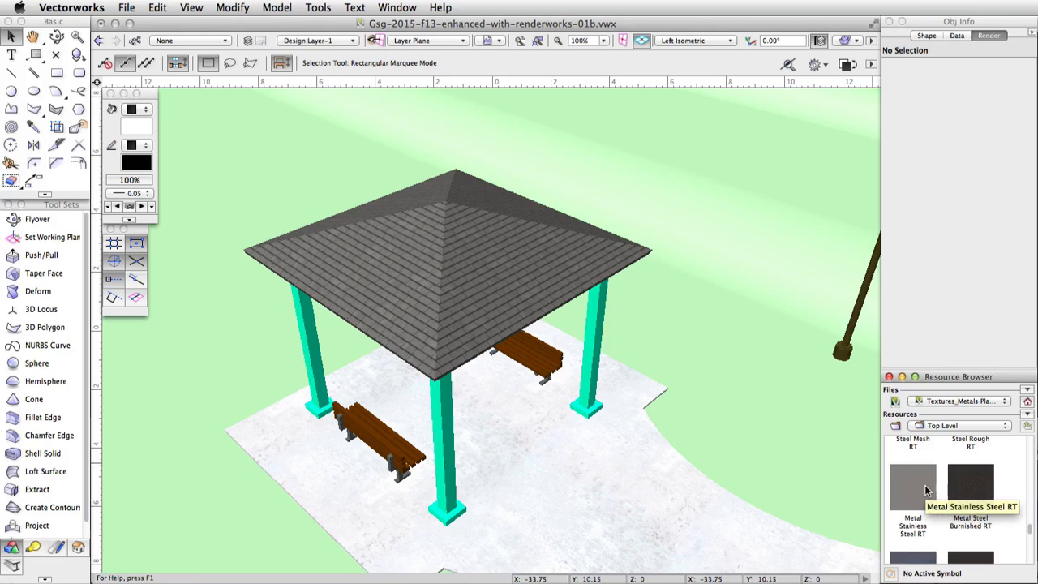
scroll(519, 167, down, 6)
scroll(495, 164, down, 2)
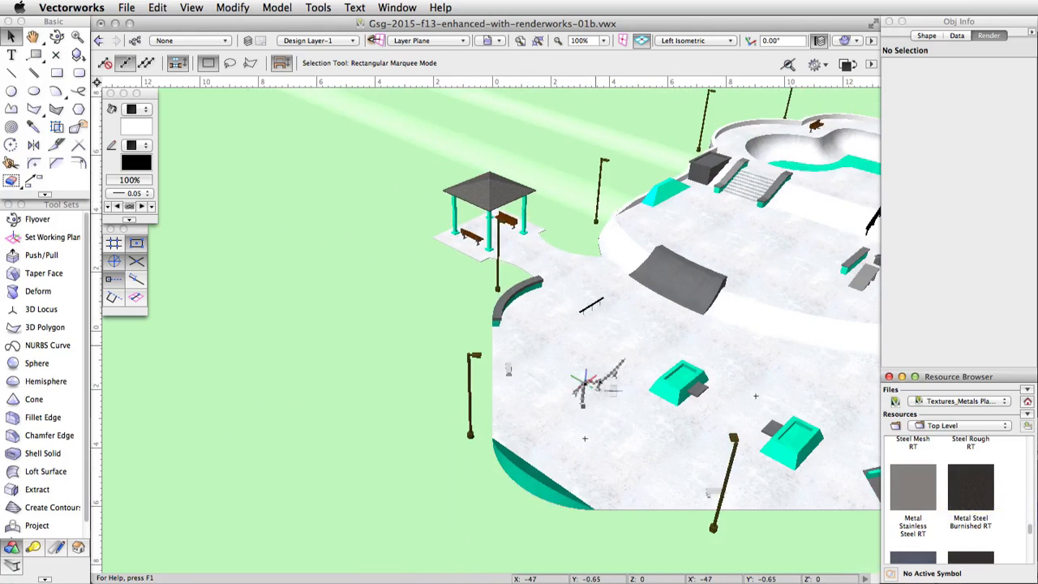
scroll(595, 383, up, 6)
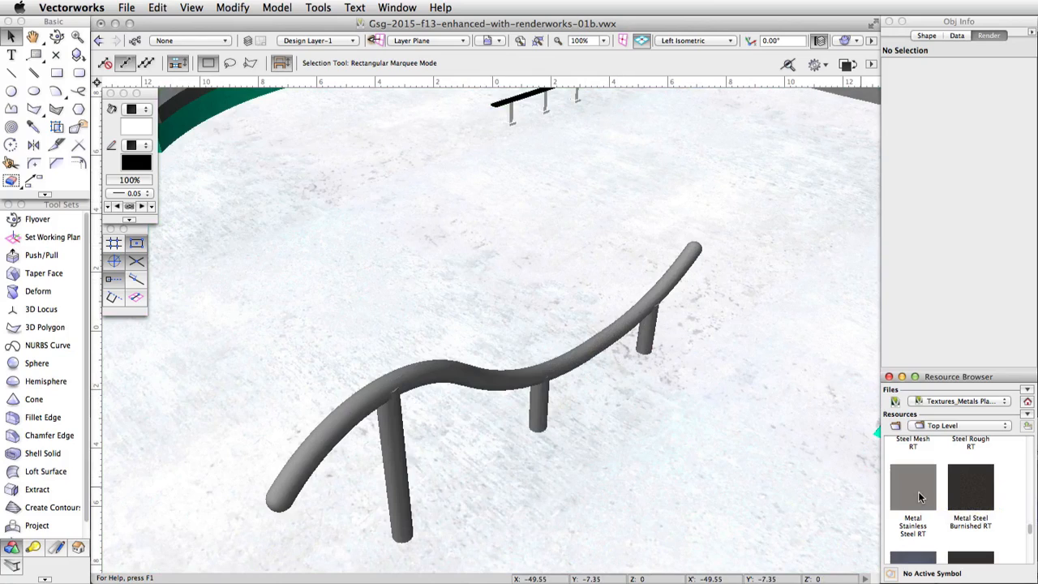
drag(918, 492, 543, 380)
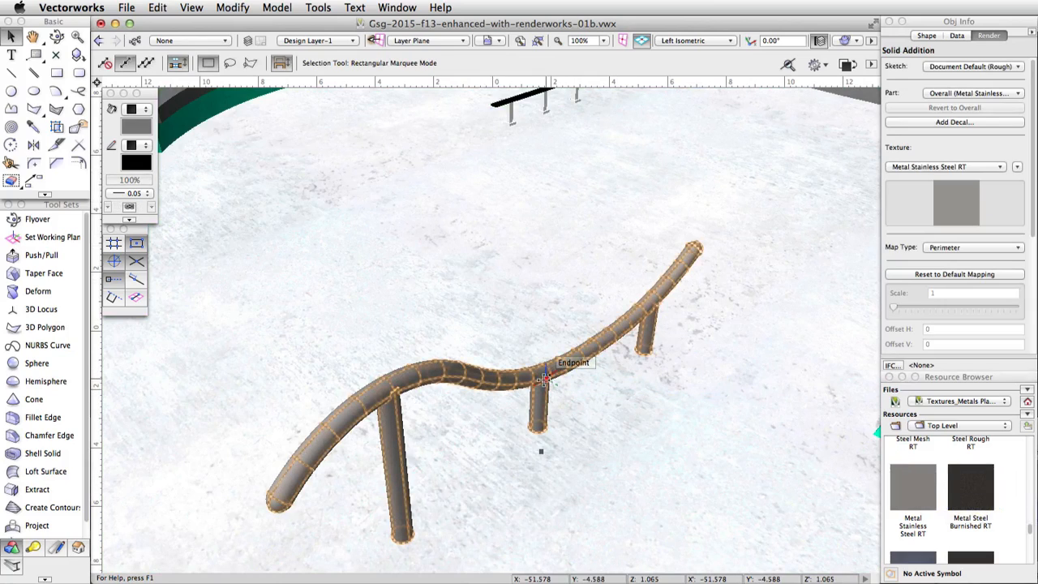
- Open the symbol definition of the nearby straight black-topped rail for editing
scroll(473, 422, down, 2)
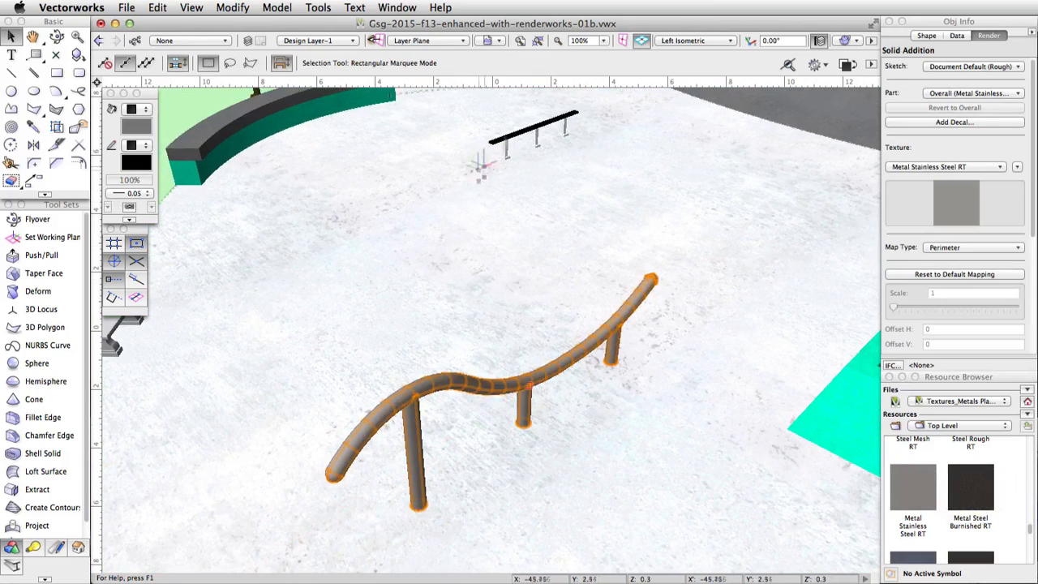
scroll(532, 89, up, 5)
middle_drag(538, 113, 535, 352)
scroll(537, 351, up, 4)
click(547, 321)
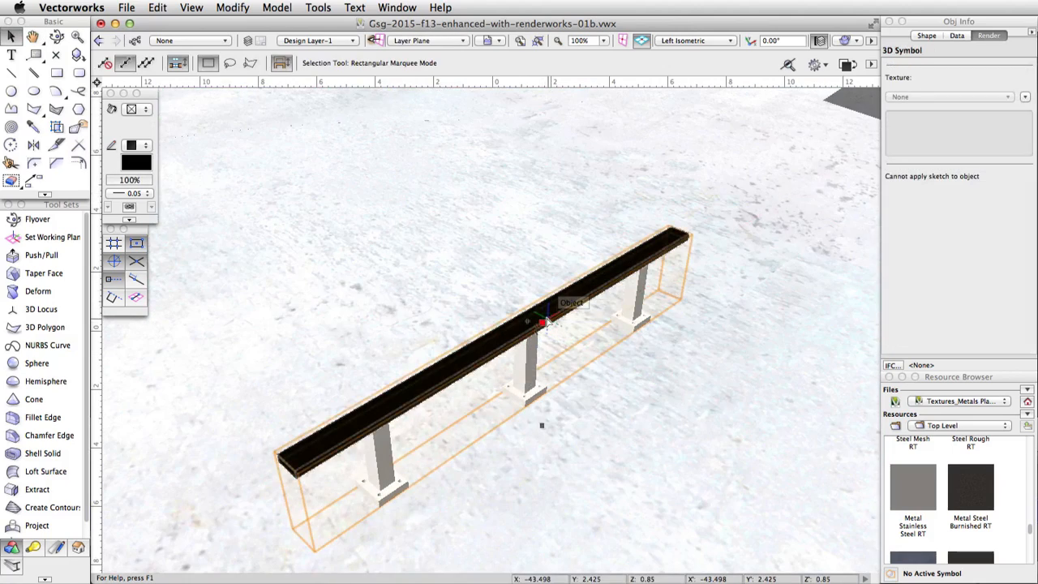
double_click(548, 319)
click(832, 321)
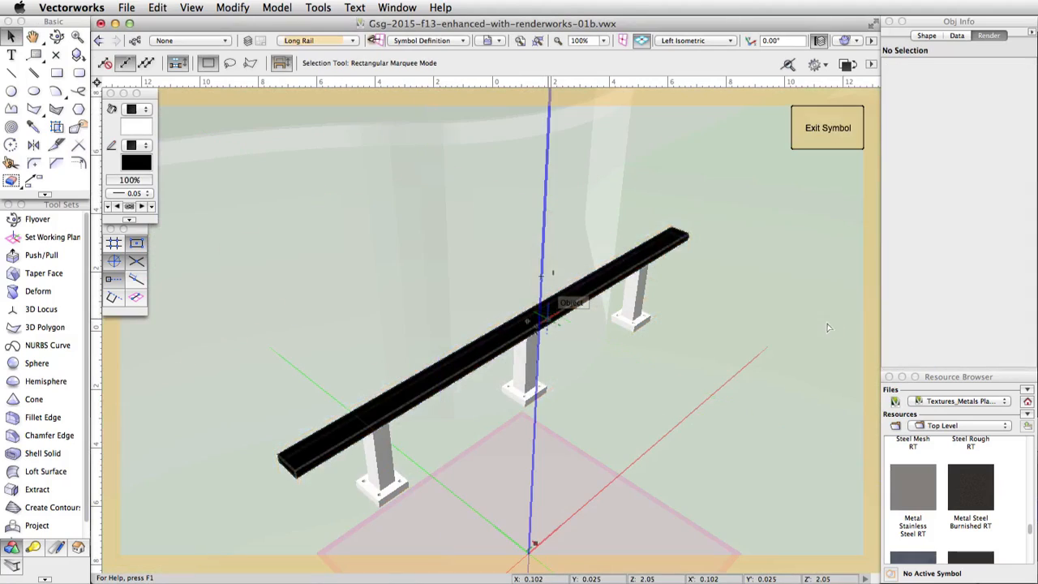
- Apply the Metal Stainless Steel RT texture to the three support posts of the Long Rail symbol
click(632, 307)
shift+click(529, 377)
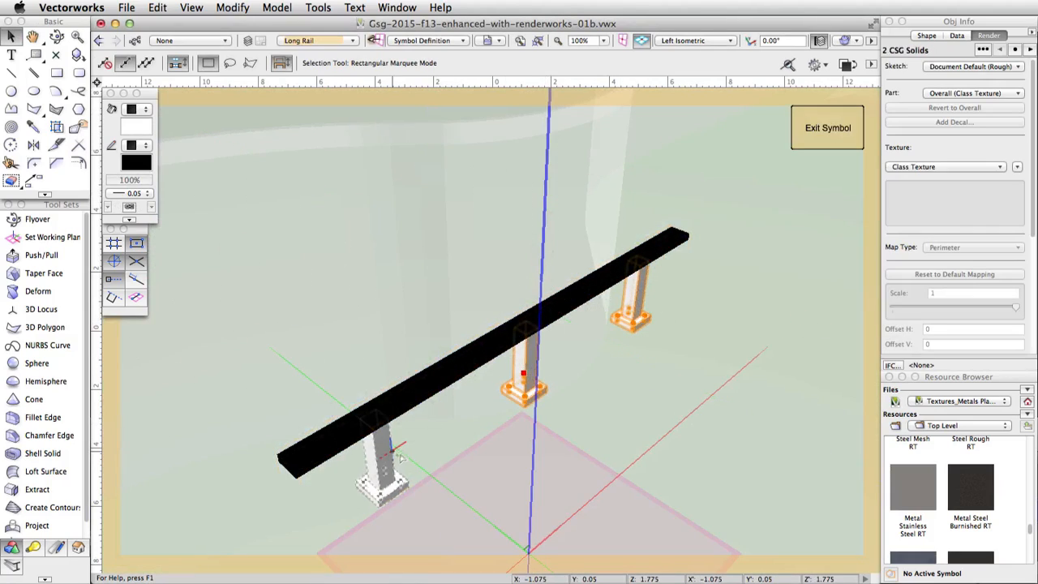
shift+click(384, 453)
double_click(901, 477)
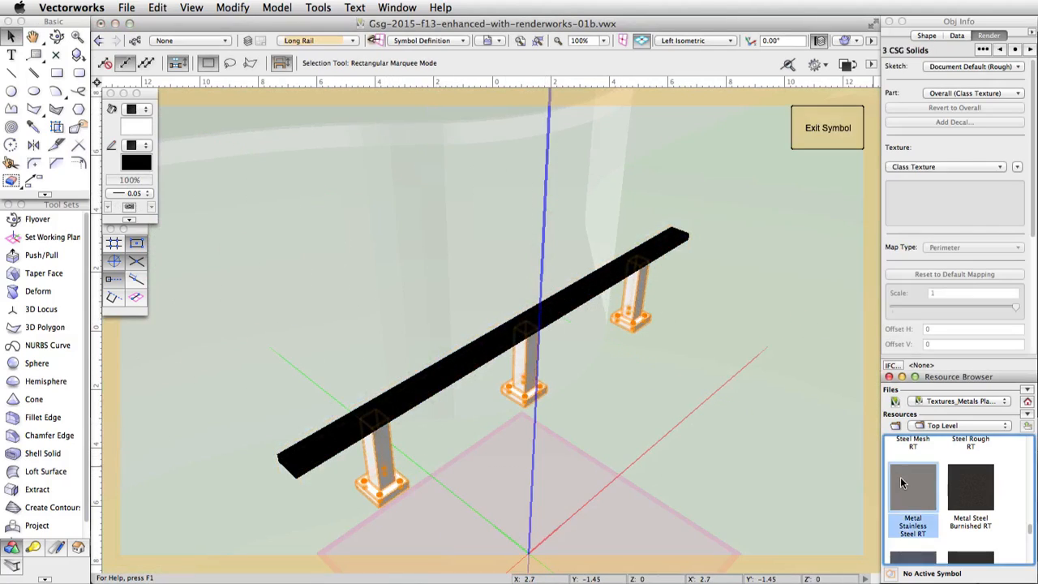
- Apply the Metal Anodized RT texture to the Long Rail's black top bar and exit the symbol
click(582, 299)
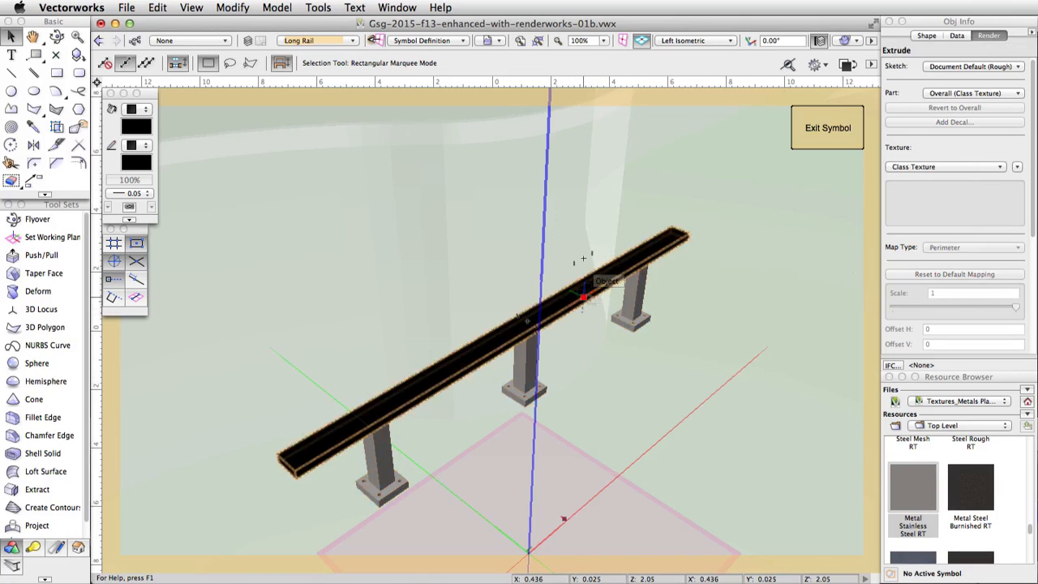
scroll(927, 492, up, 5)
scroll(927, 493, up, 6)
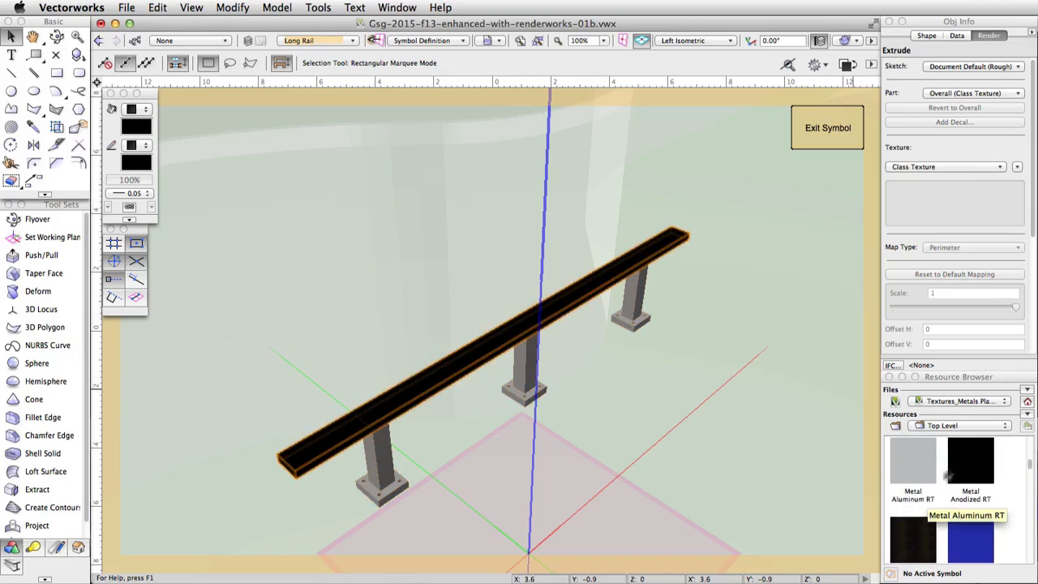
double_click(974, 464)
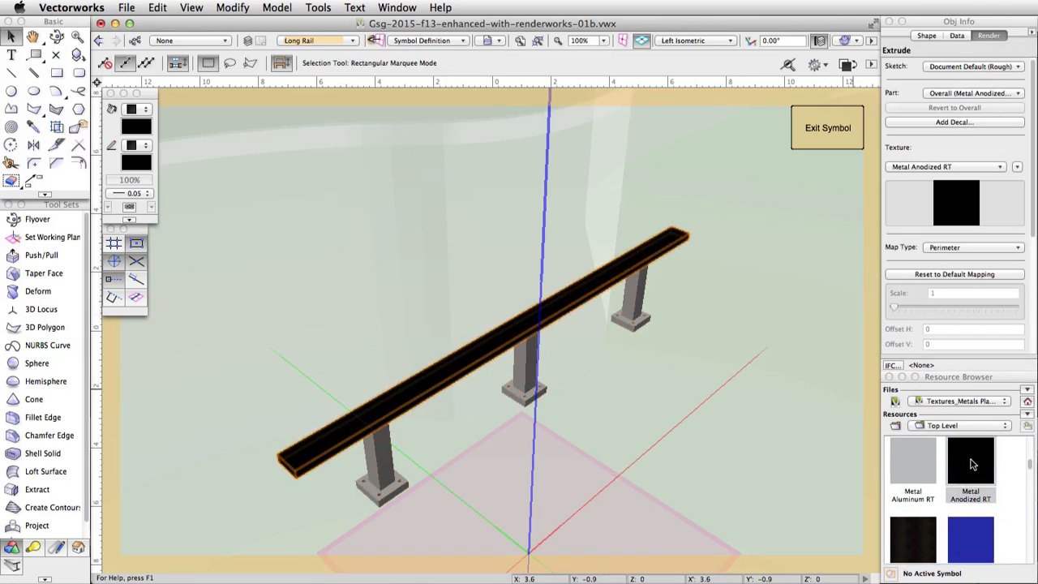
click(824, 139)
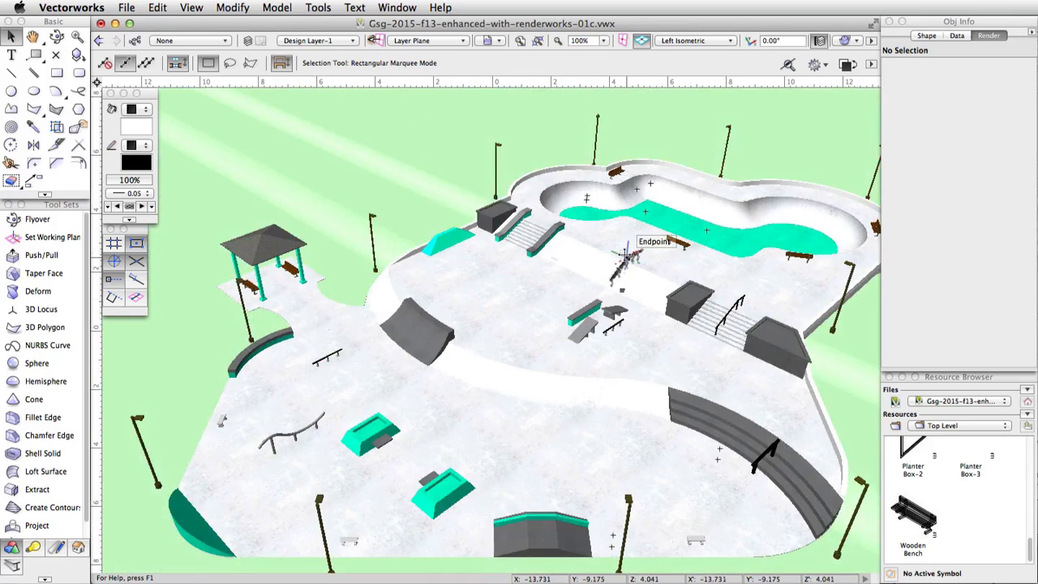
- Apply the Metal Anodized RT texture to the three black handrails, including those on the stairs and the curved steps
click(625, 258)
shift+click(732, 312)
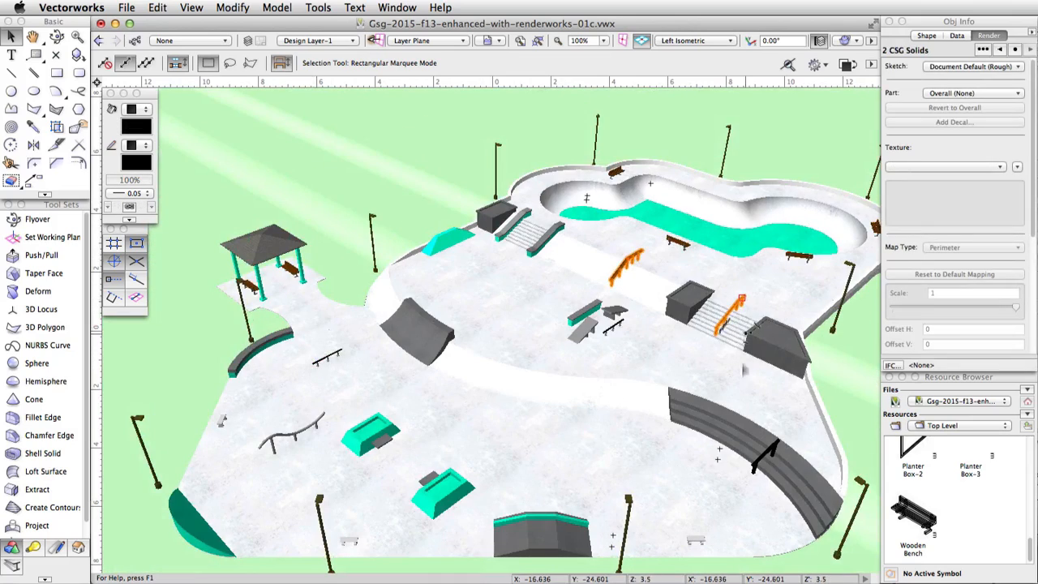
shift+click(766, 451)
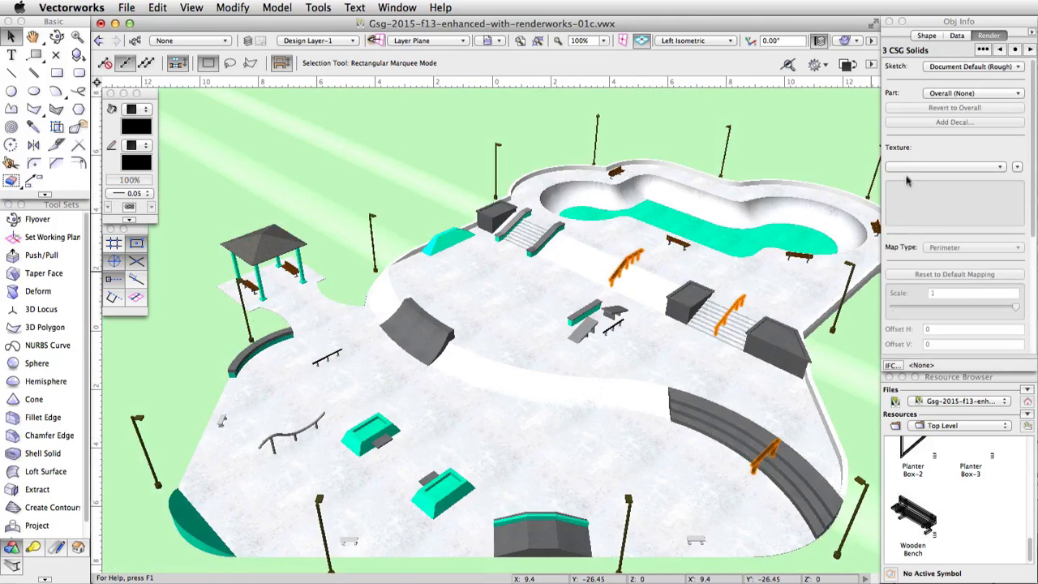
click(941, 166)
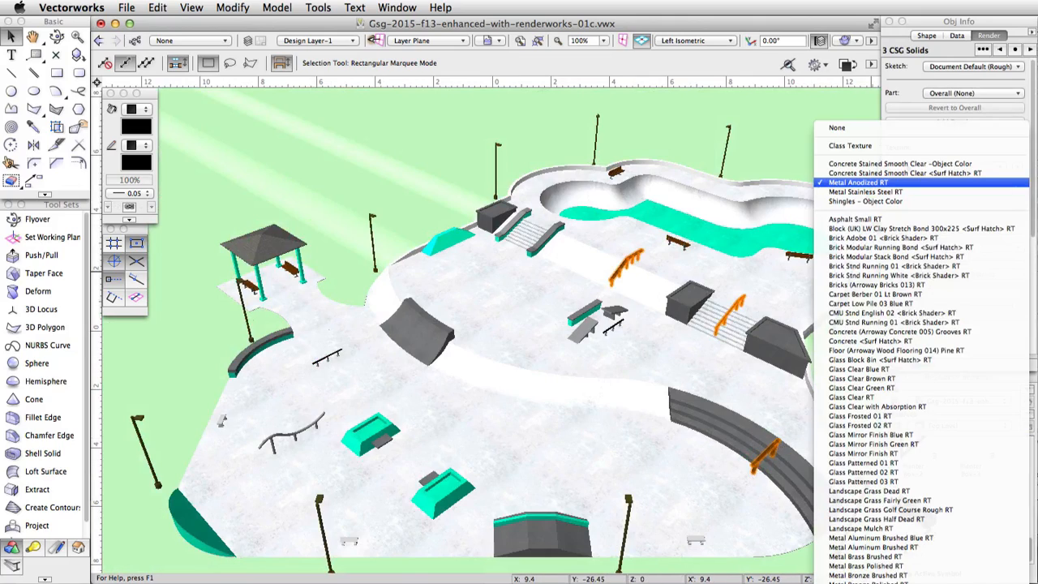
click(859, 182)
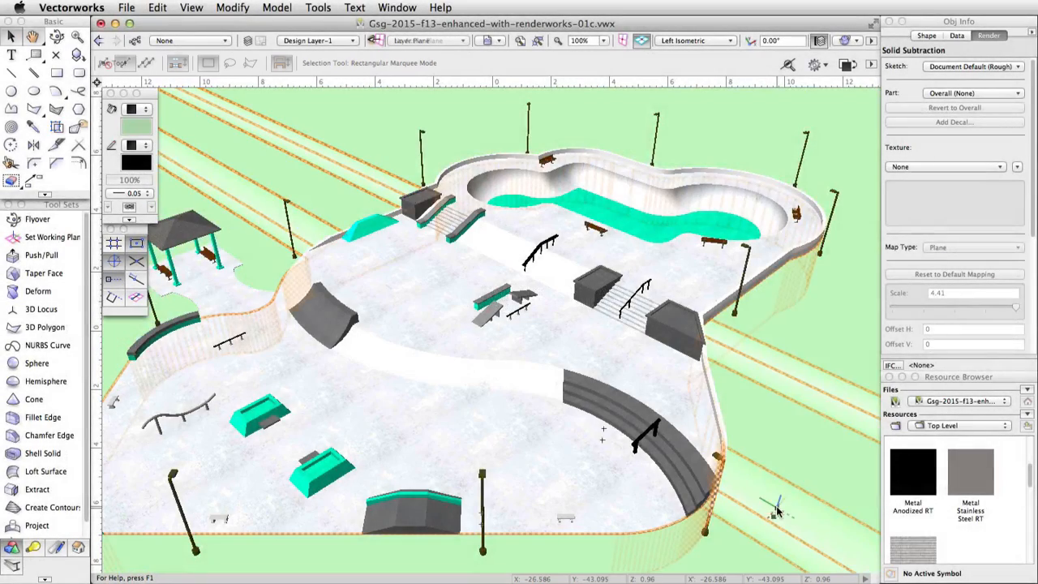
- Create a new Renderworks texture in the active document and name it Grass
scroll(777, 512, up, 5)
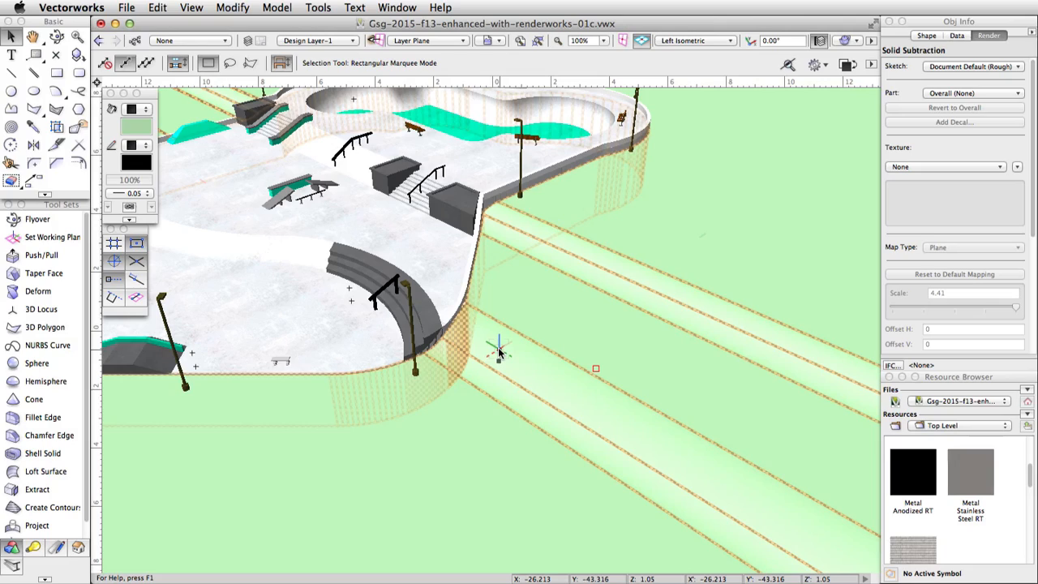
right_click(891, 452)
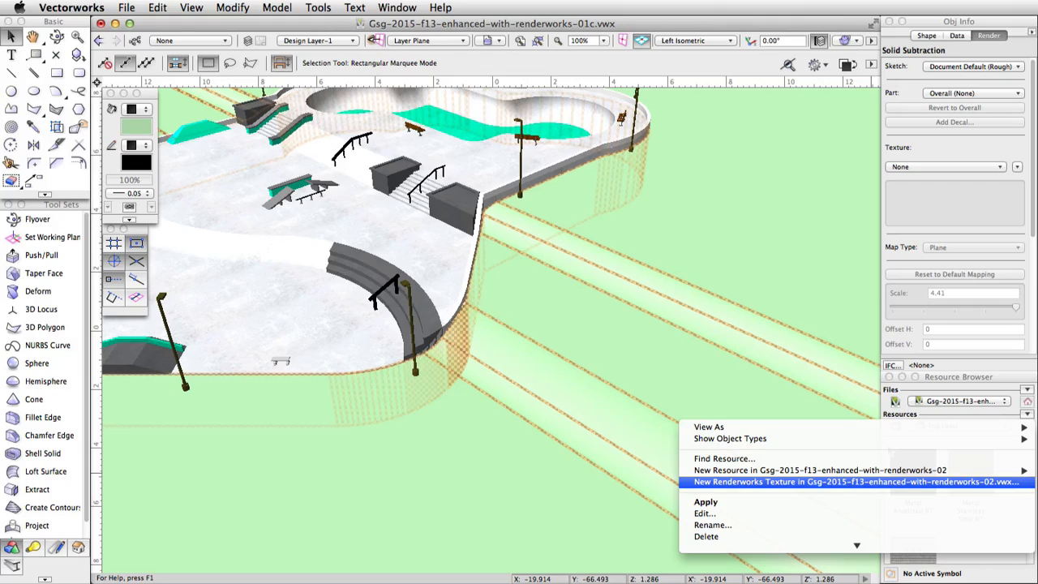
click(856, 482)
right_click(889, 452)
mouse_move(864, 482)
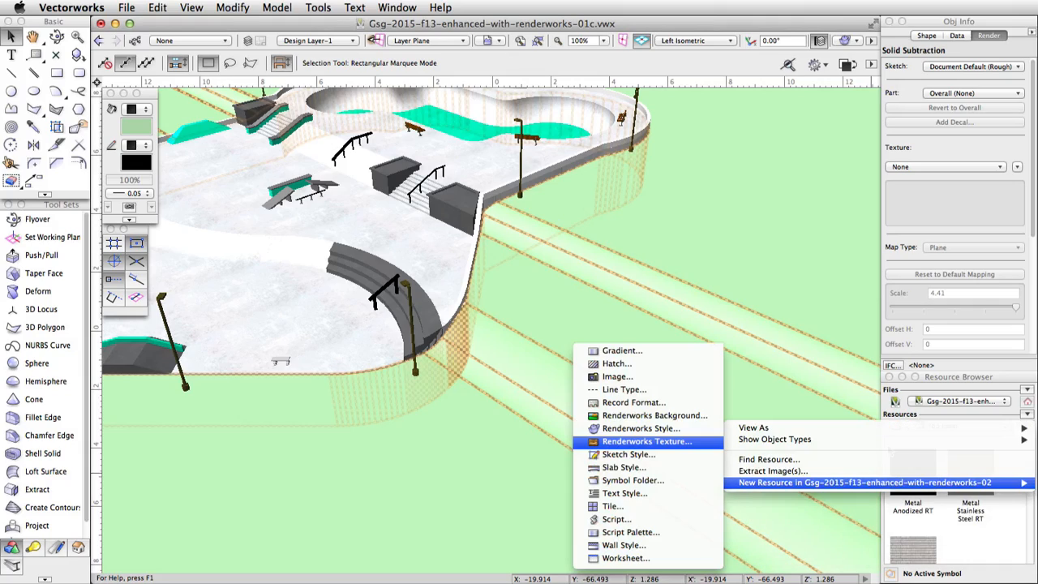
click(646, 441)
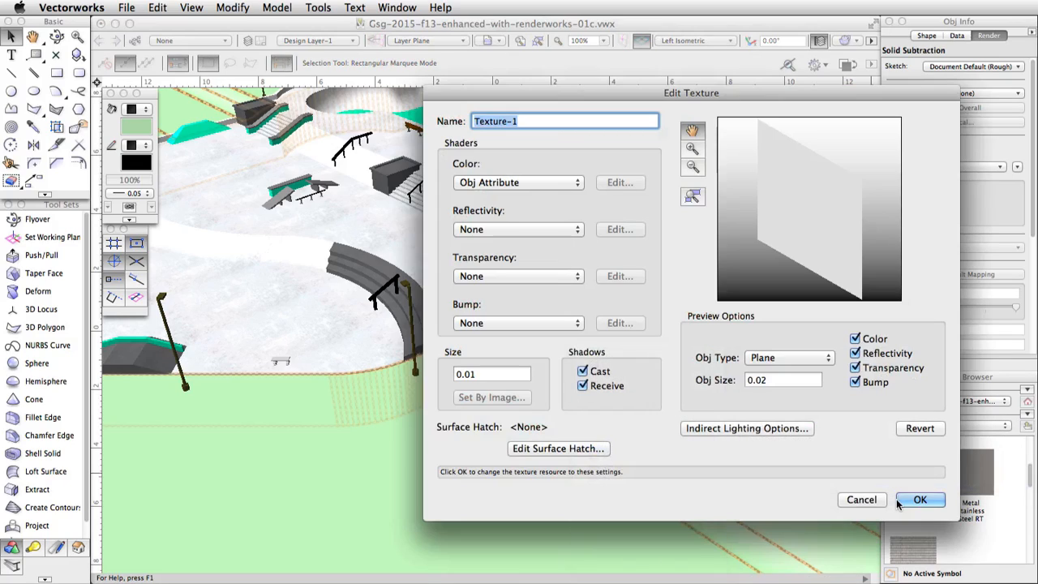
text(Grass)
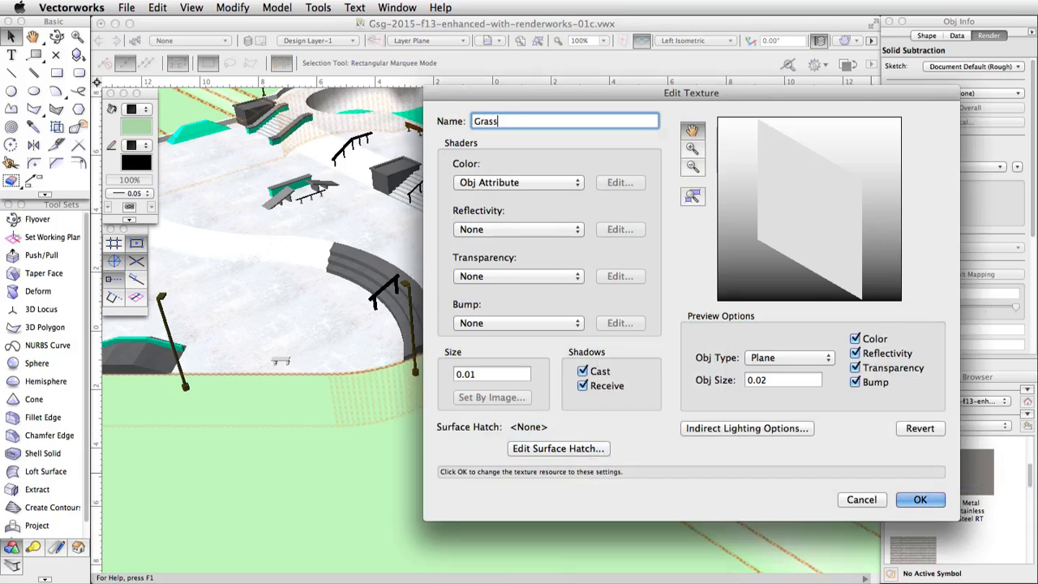
- Set the Grass texture's color shader to Image, importing Skatepark Grass.jpg with no color filter
click(513, 183)
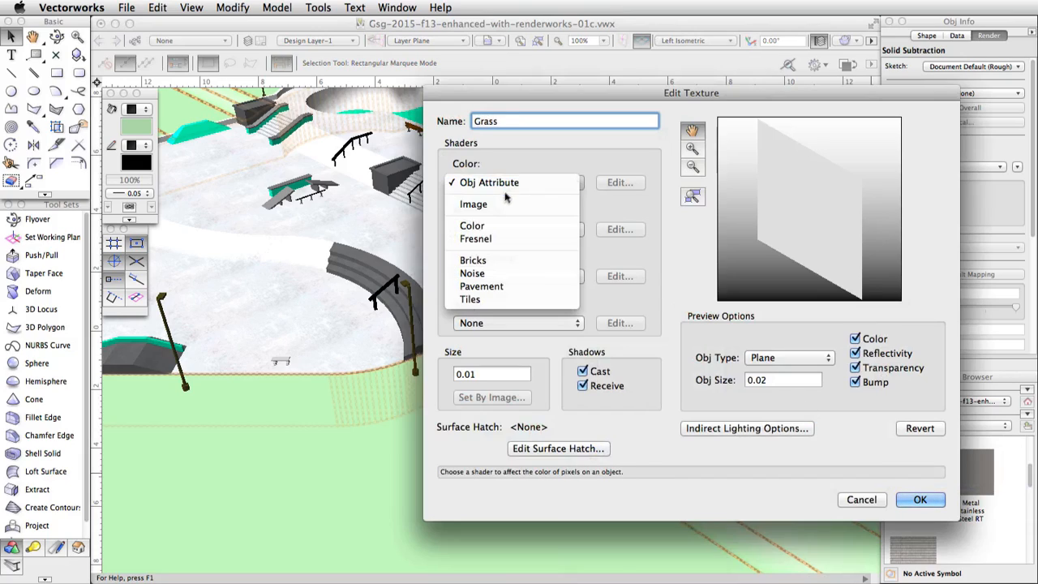
click(501, 205)
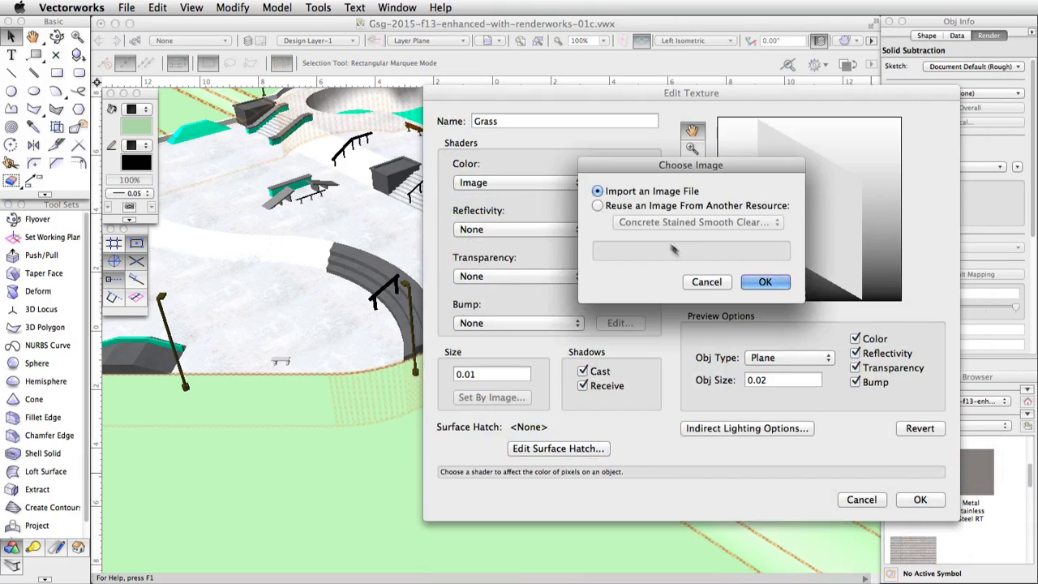
click(765, 282)
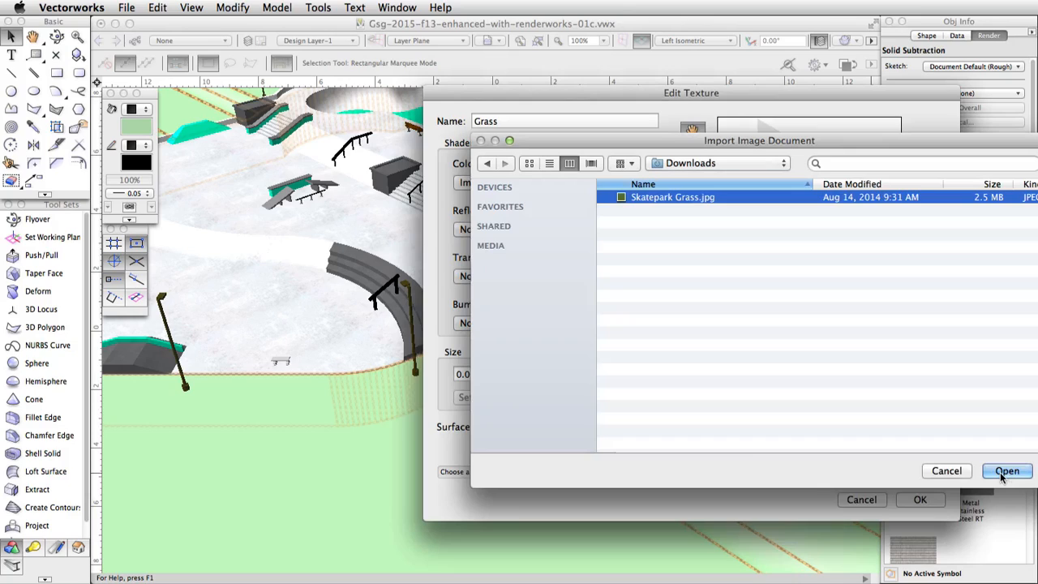
click(1006, 472)
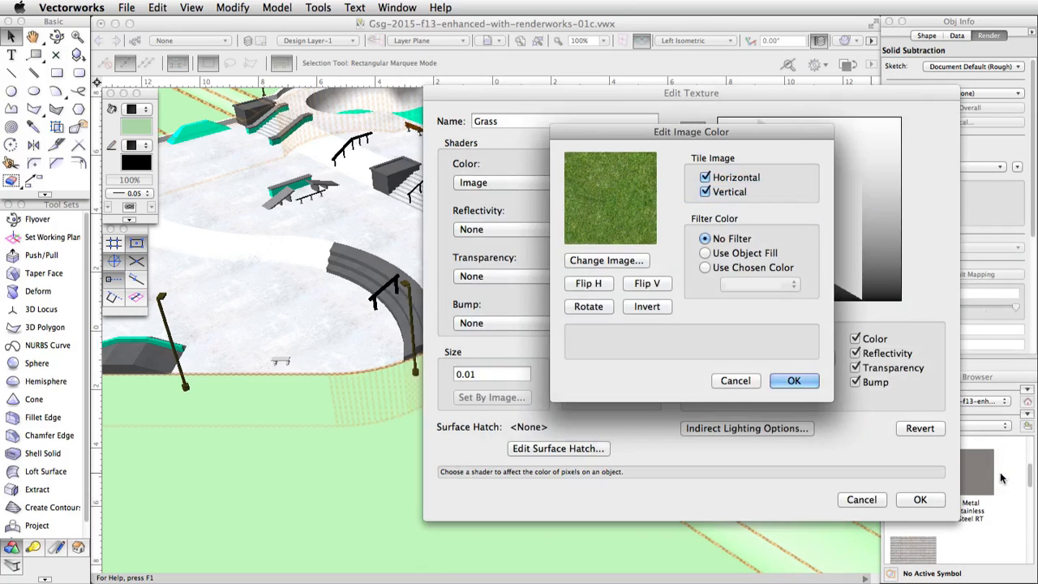
click(791, 380)
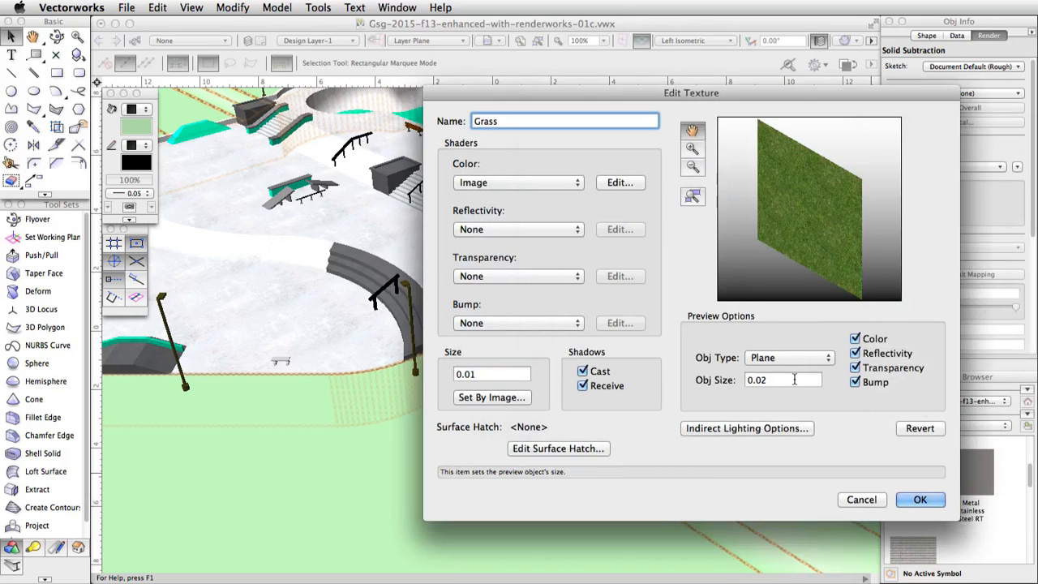
- Set the Grass texture's reflectivity shader to Plastic and its preview object size to 3
click(551, 230)
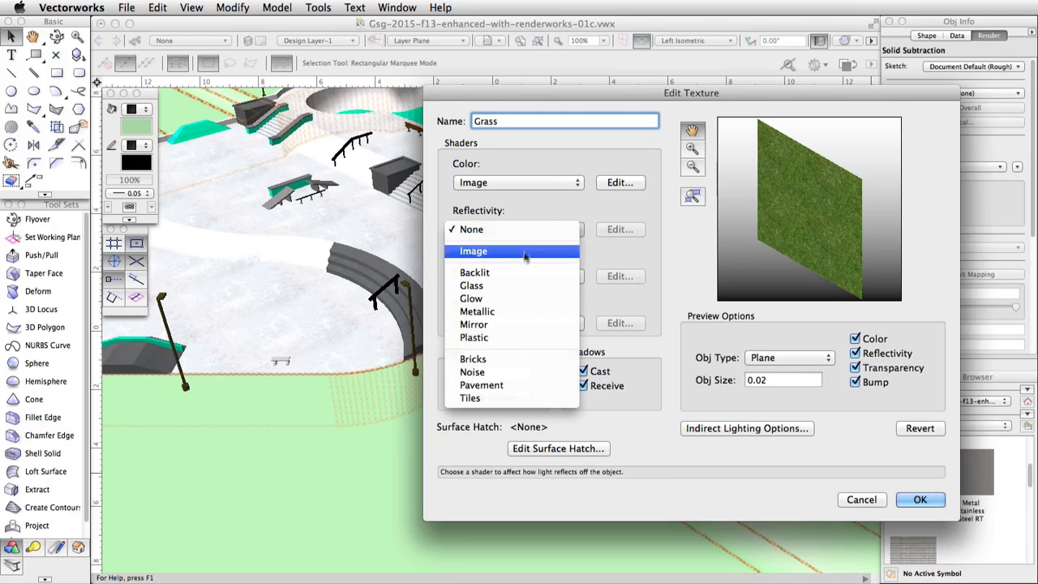
click(495, 337)
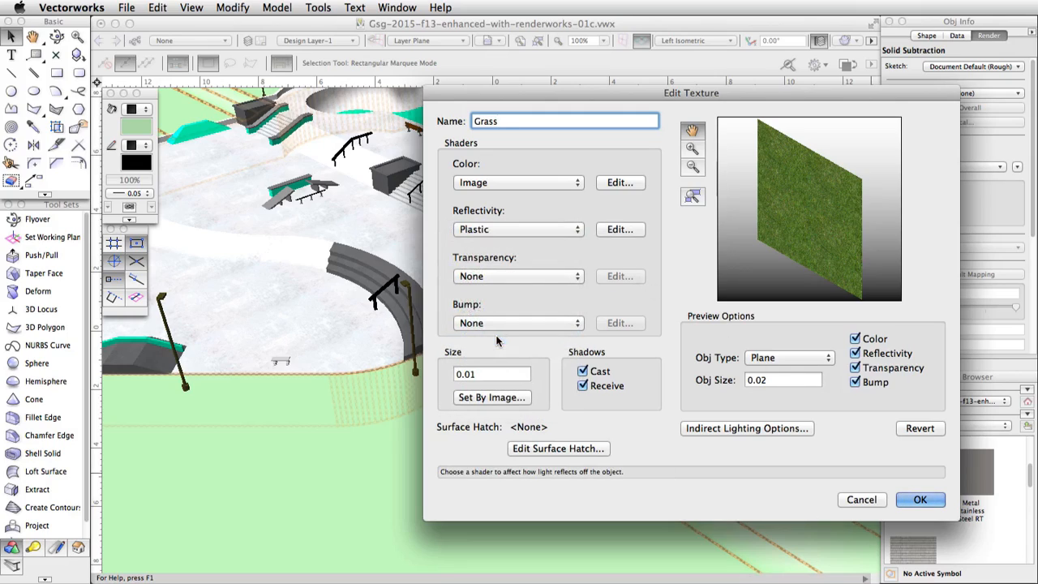
click(775, 381)
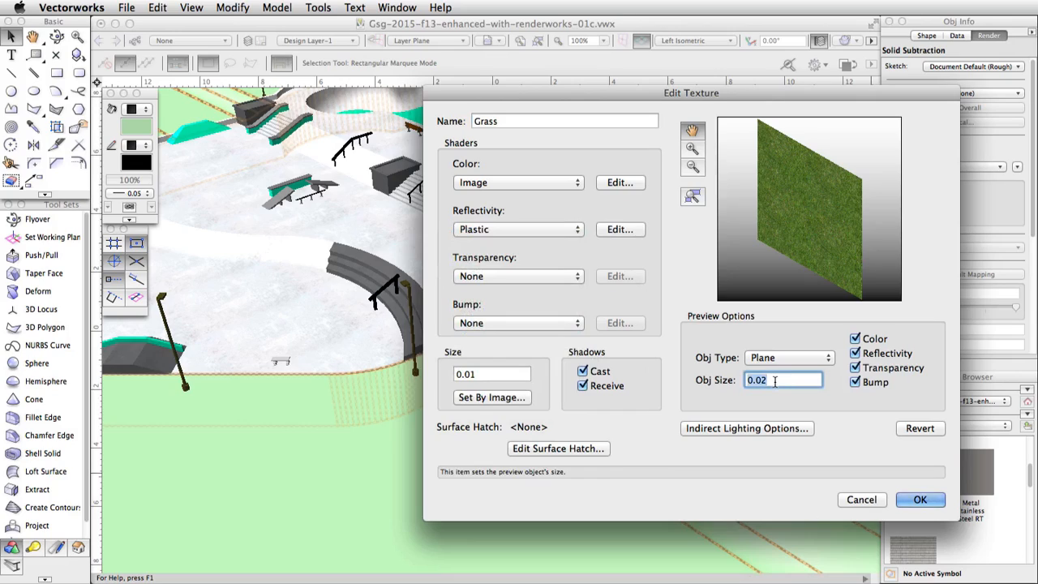
text(3)
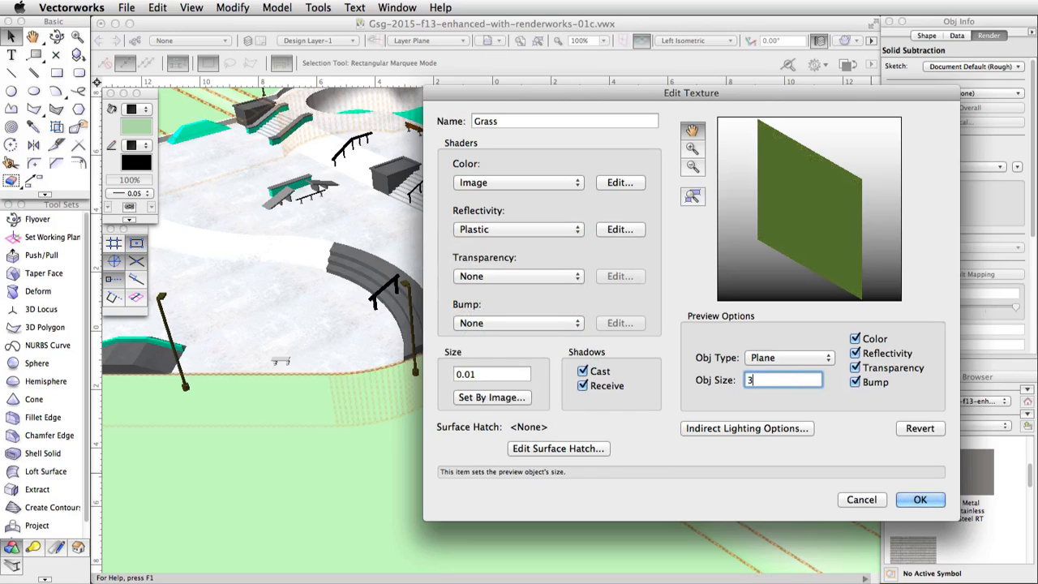
- Size the Grass texture by its image, stretching the measuring segment across the image's upper edge with a feature size of 1.5
click(479, 398)
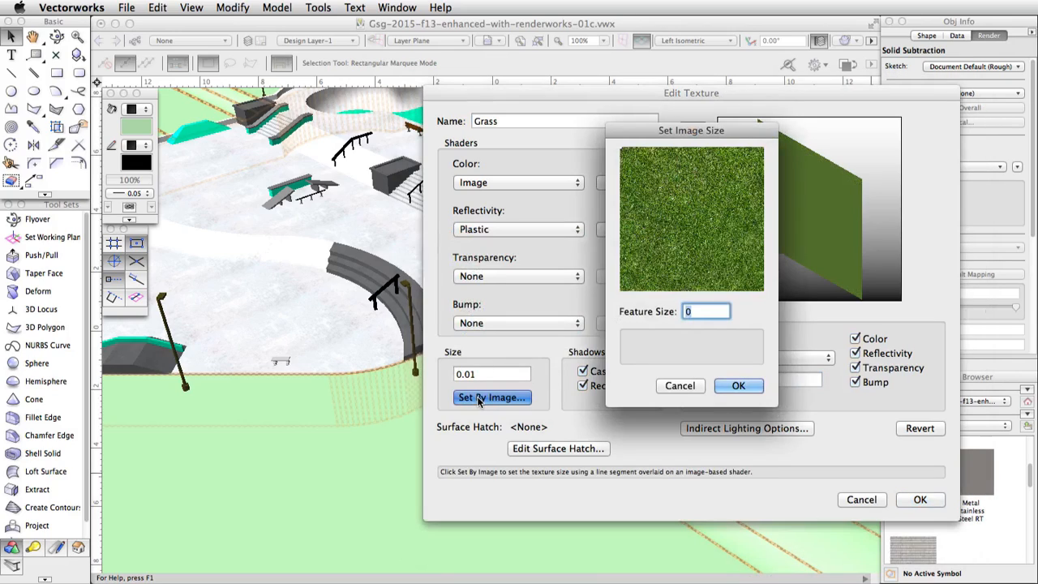
drag(628, 149, 733, 151)
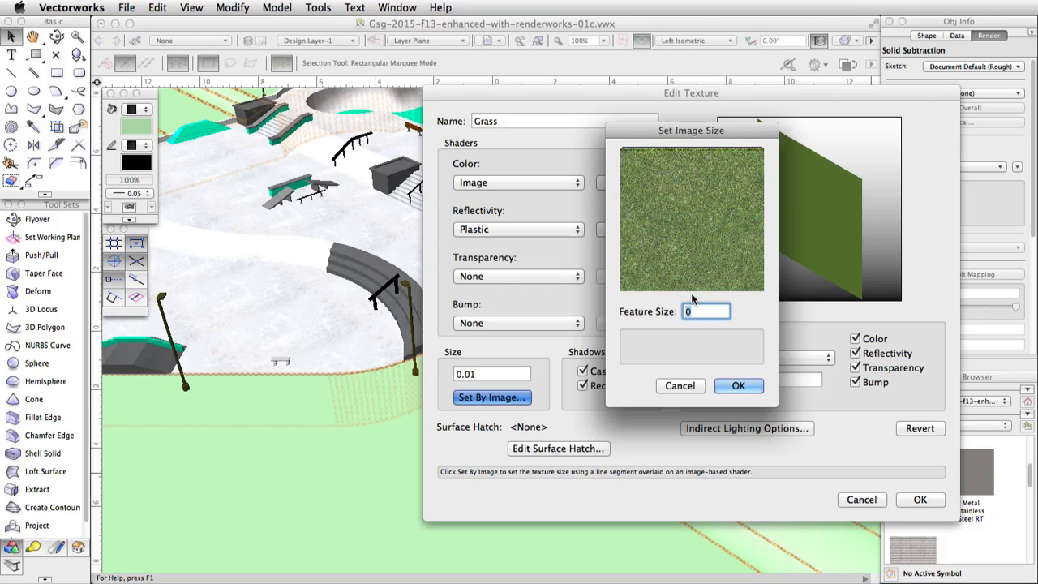
text(1.5)
click(732, 388)
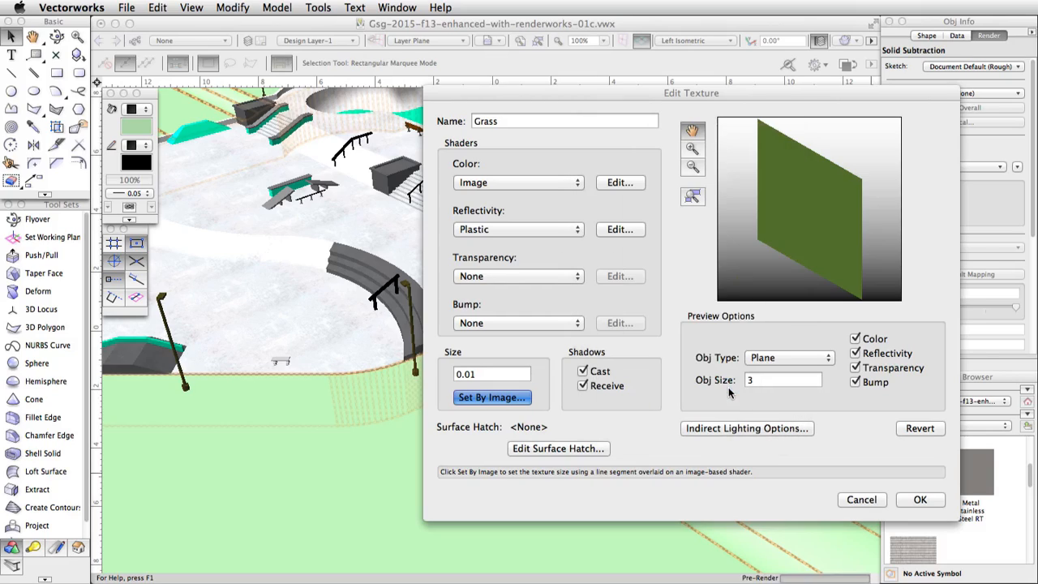
- Set the Grass texture's bump shader to Noise with the FBM pattern
click(558, 325)
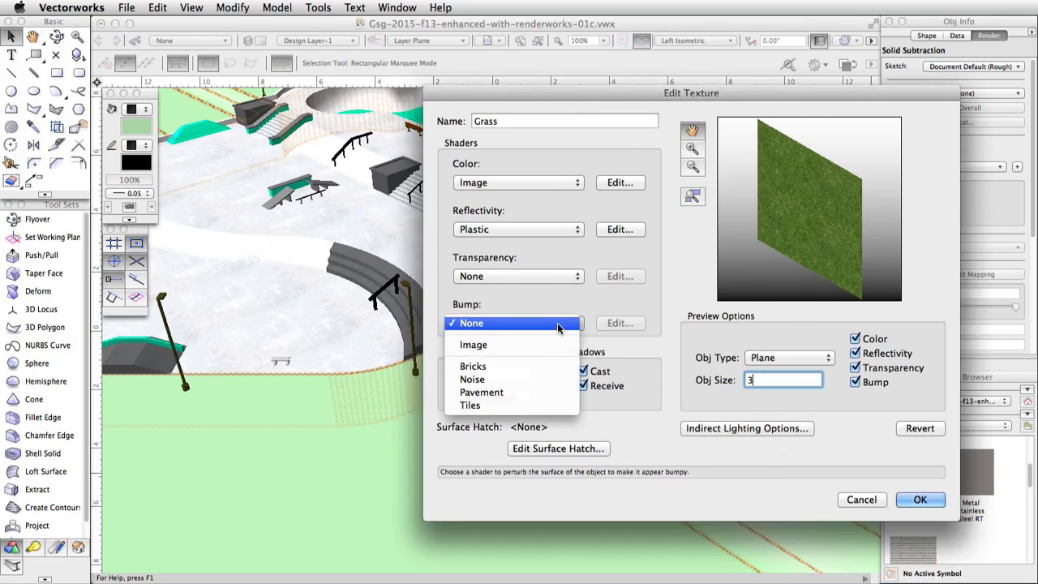
click(519, 379)
click(610, 327)
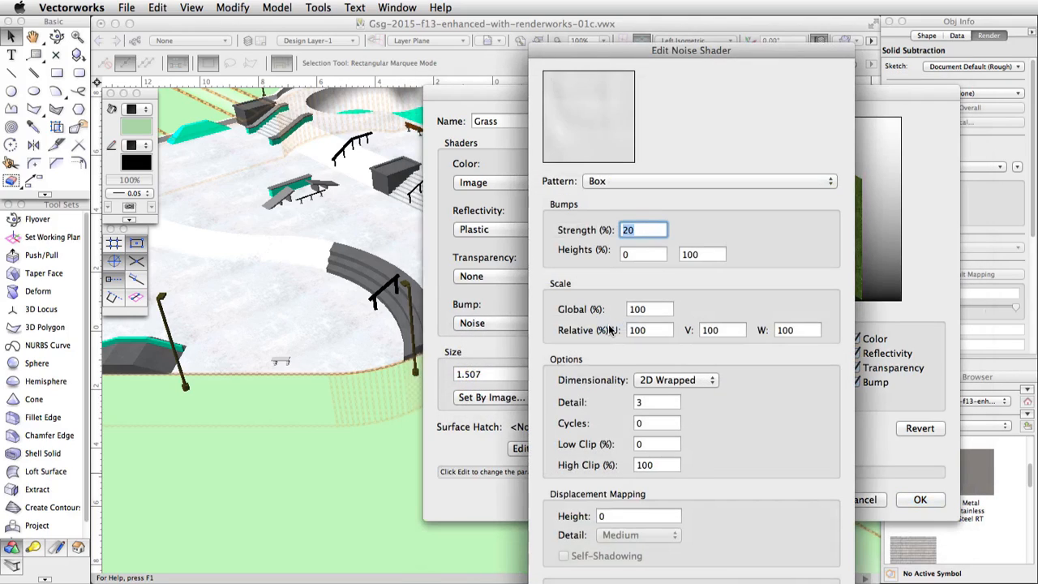
click(614, 180)
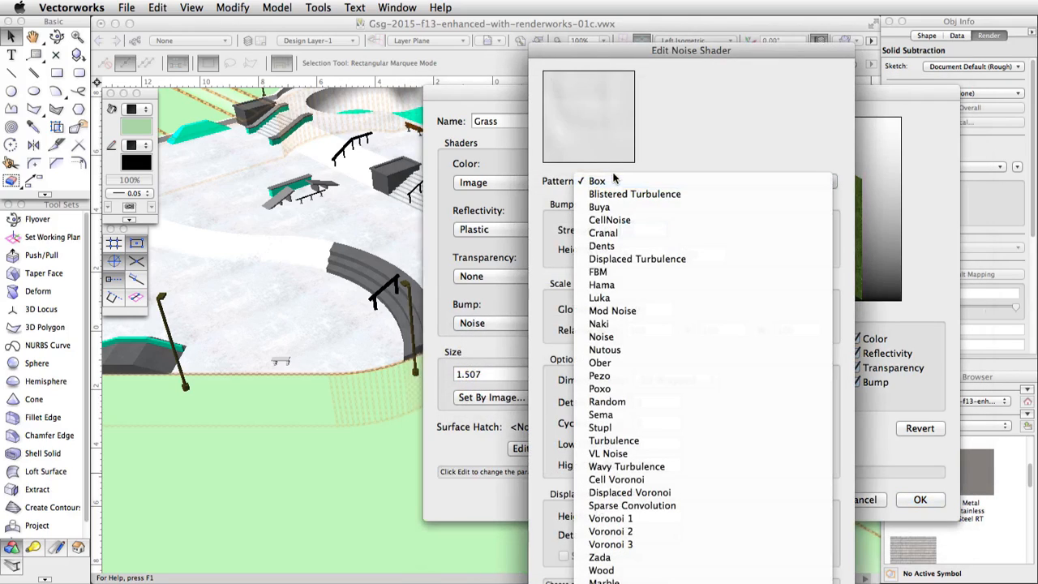
click(614, 273)
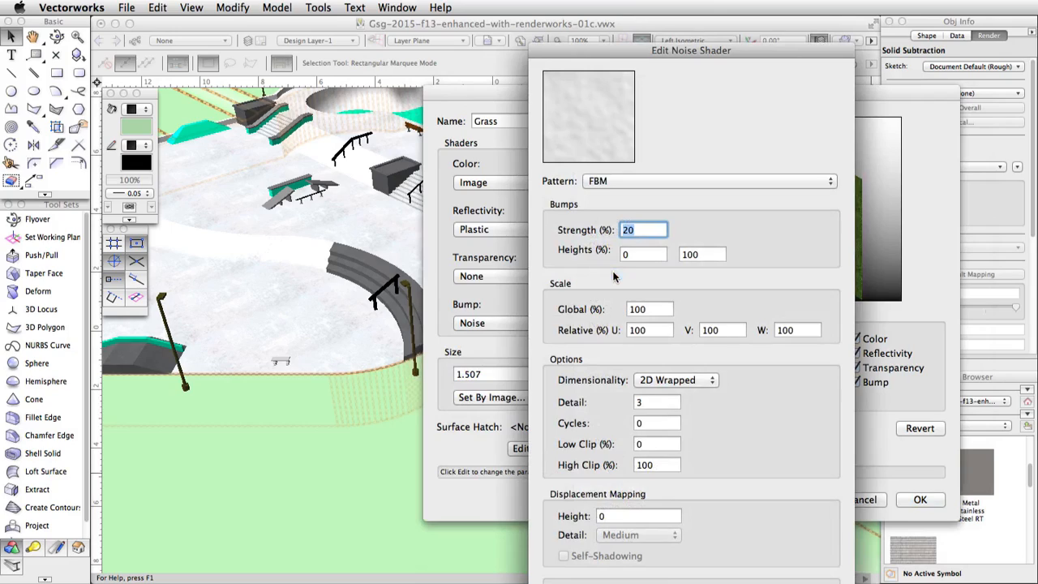
- Set the Grass noise bump's strength to 100%, its global scale to 5% and its detail to 8
text(100)
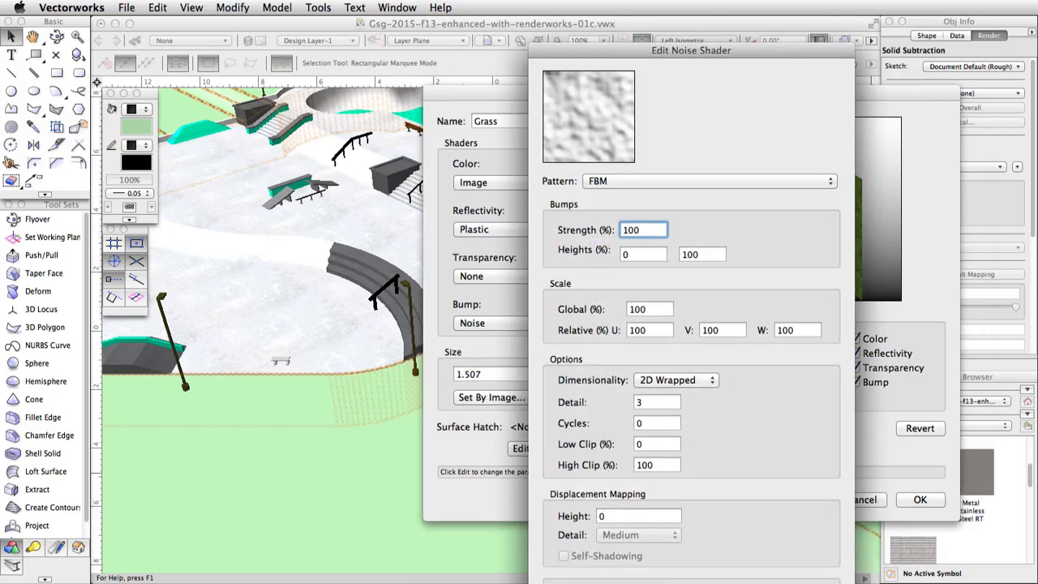
double_click(654, 309)
text(5)
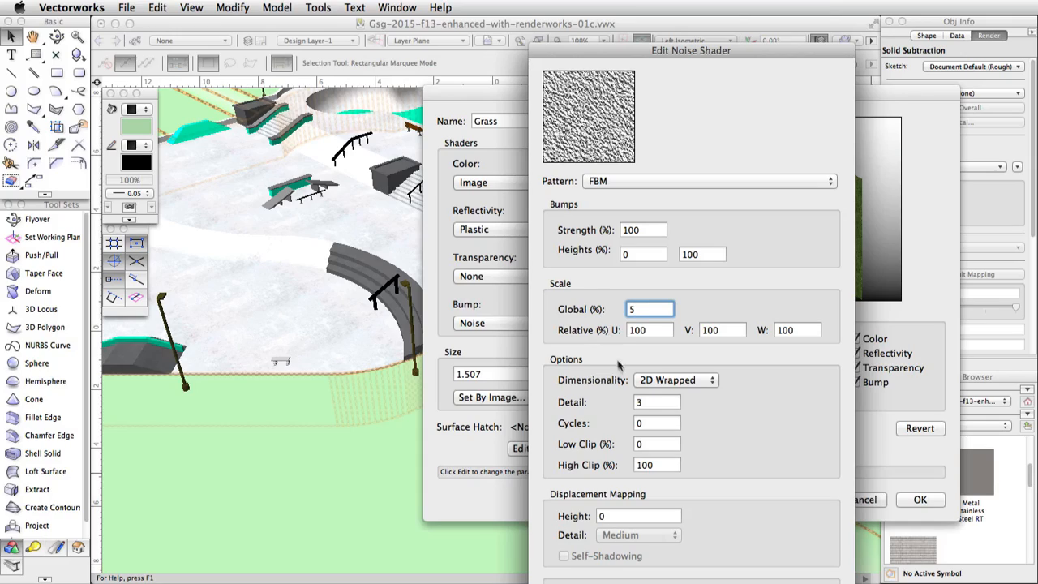
double_click(648, 401)
text(8)
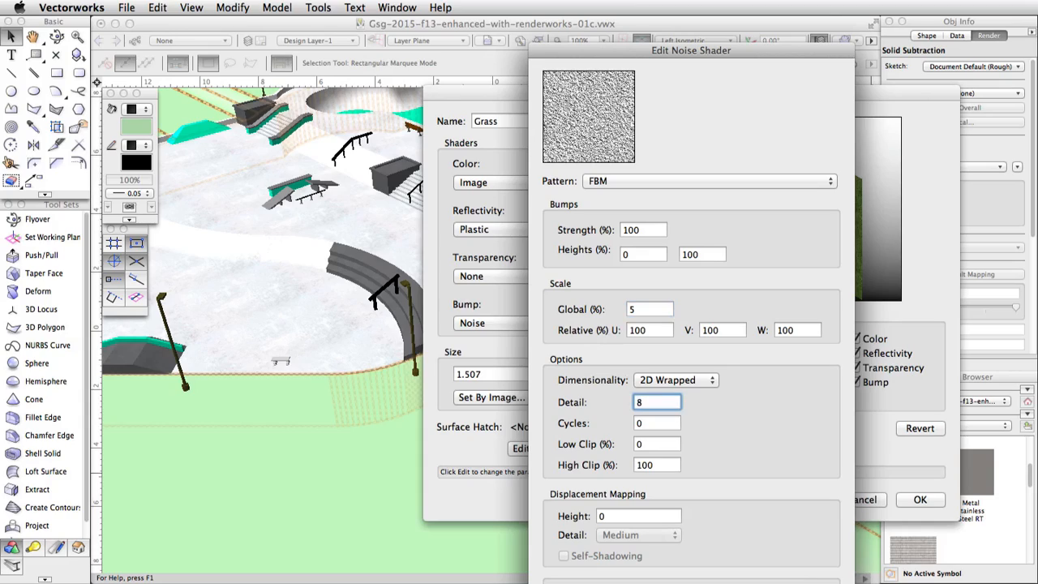
- Give the Grass bump a displacement mapping height of 0.025 with High detail, and accept the finished texture
click(607, 516)
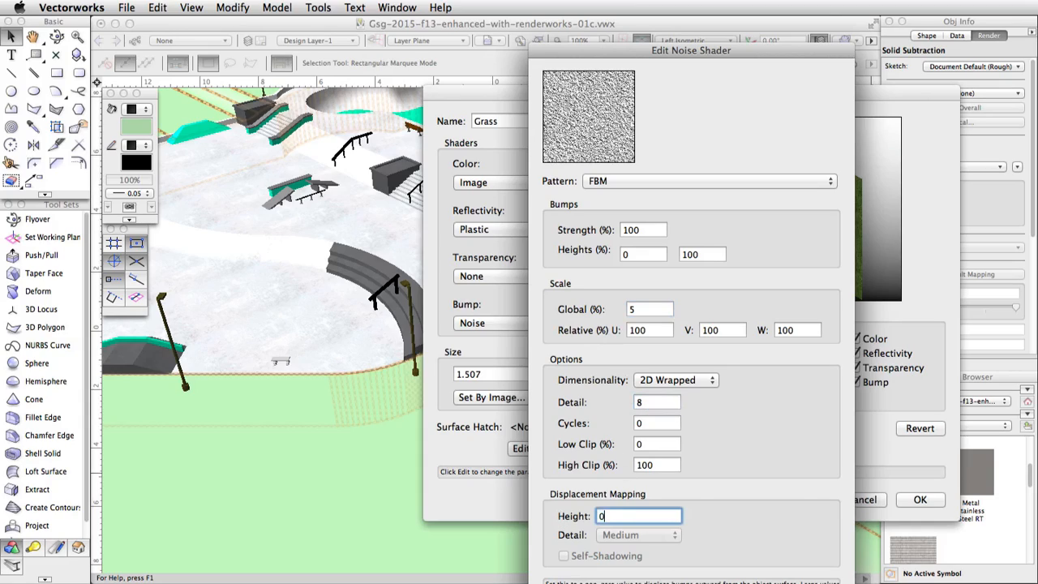
text(0.025)
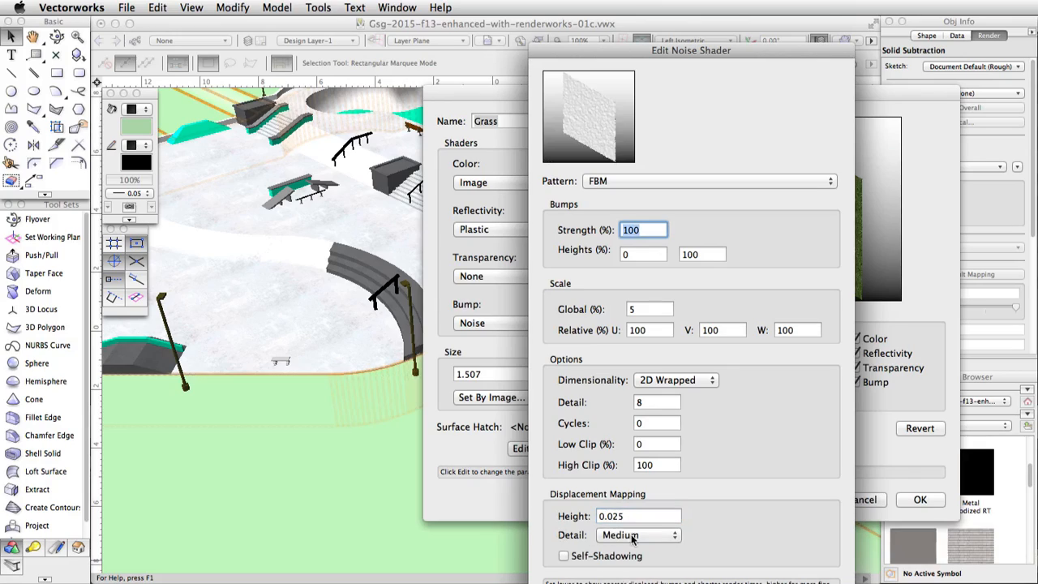
click(629, 534)
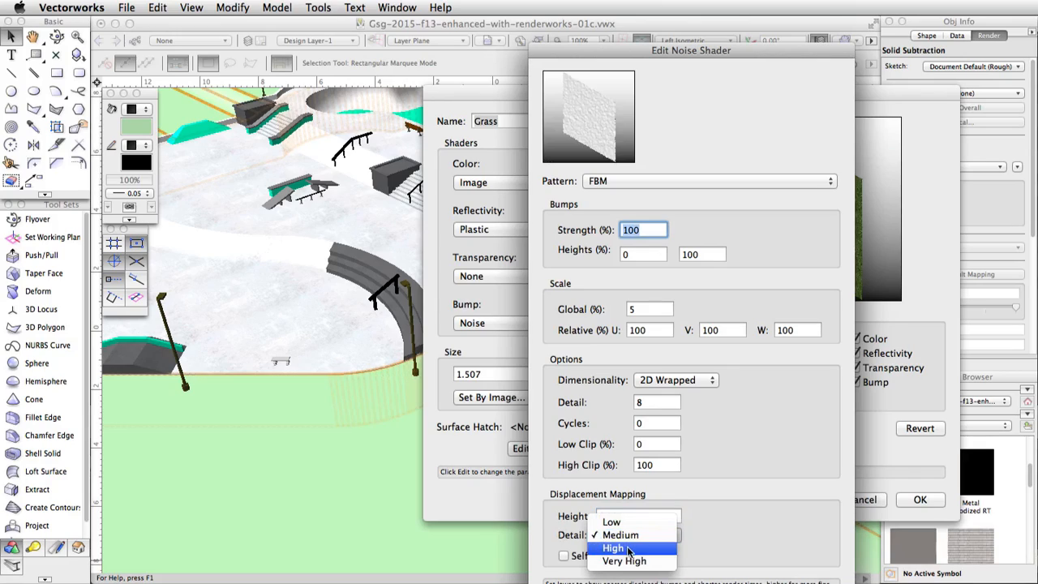
click(628, 548)
key(Return)
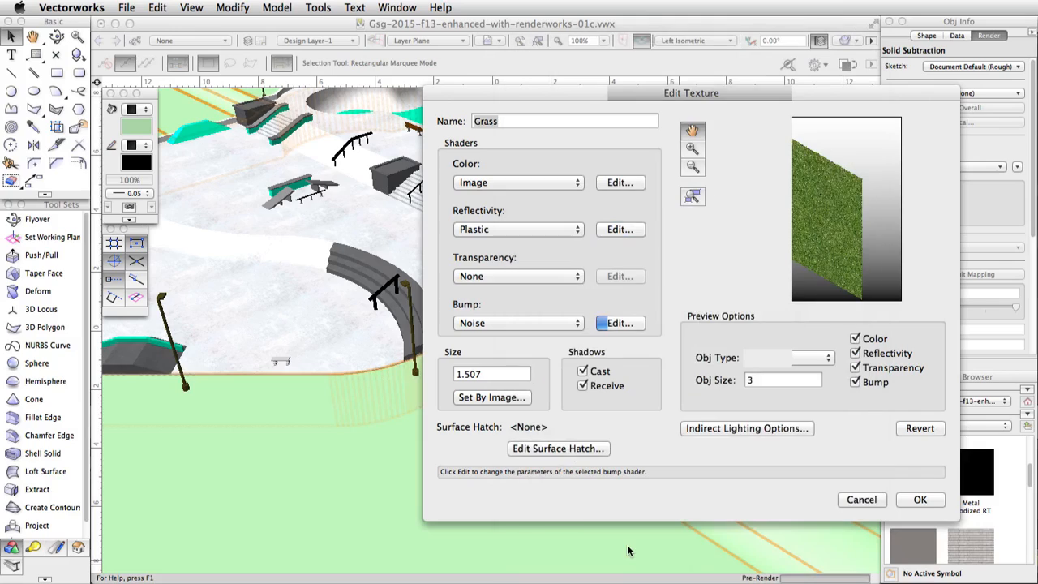
click(908, 503)
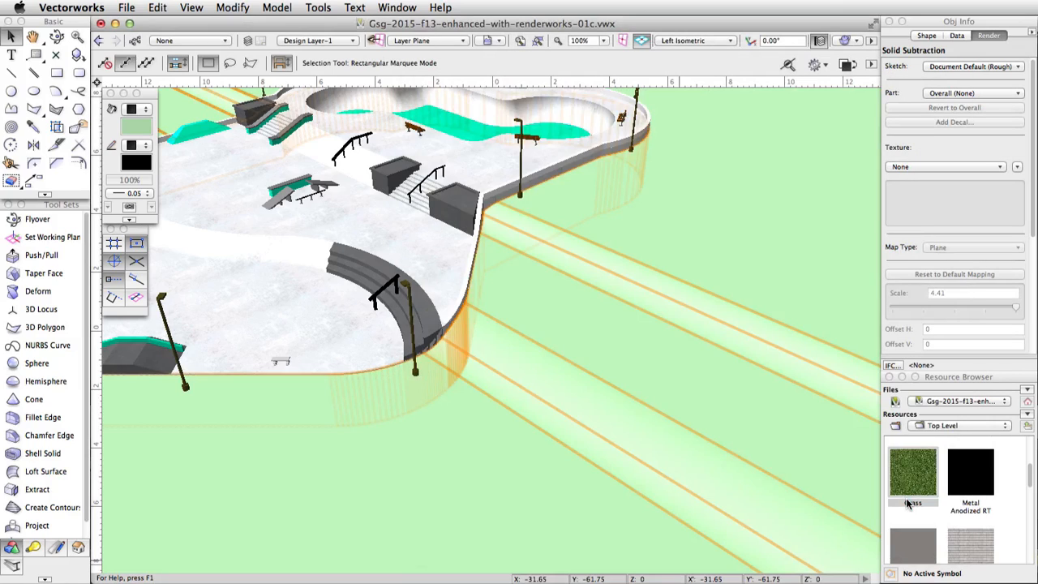
- Apply the Grass texture to the ground solid, switch its mapping to Plane, and enlarge the mapping to a scale of about 4.4
drag(908, 503, 716, 344)
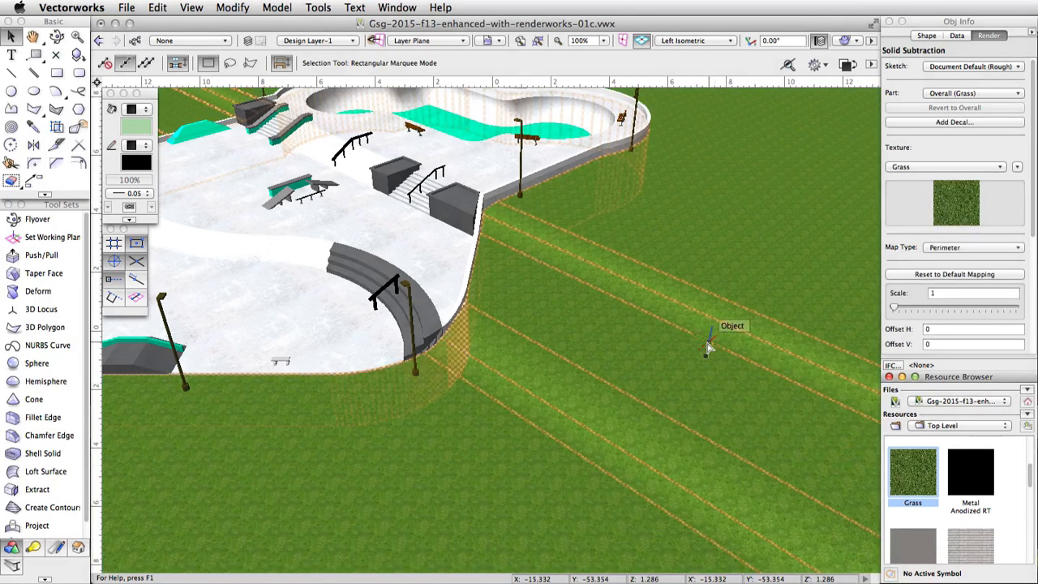
click(57, 127)
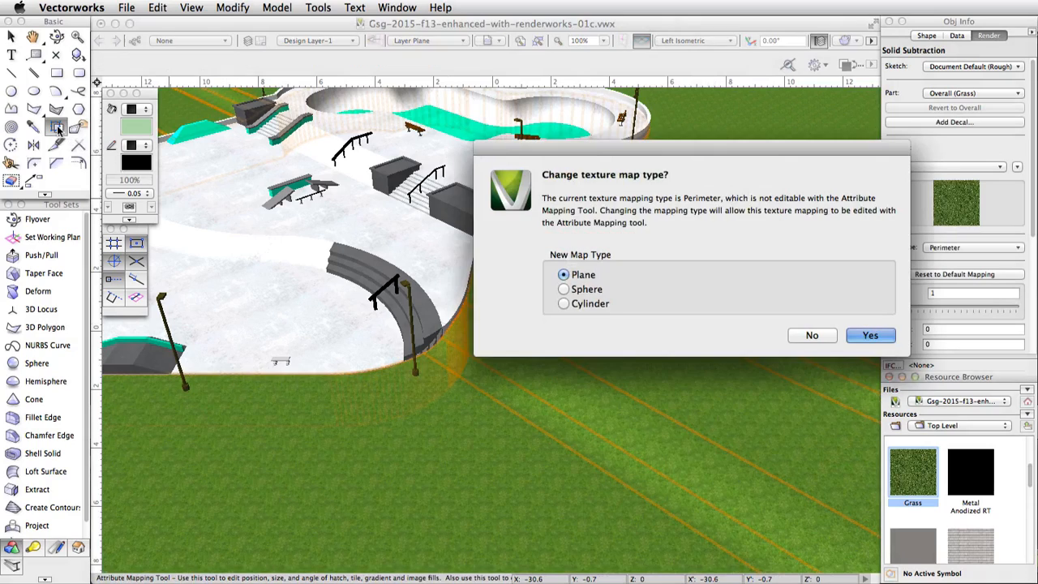
click(862, 336)
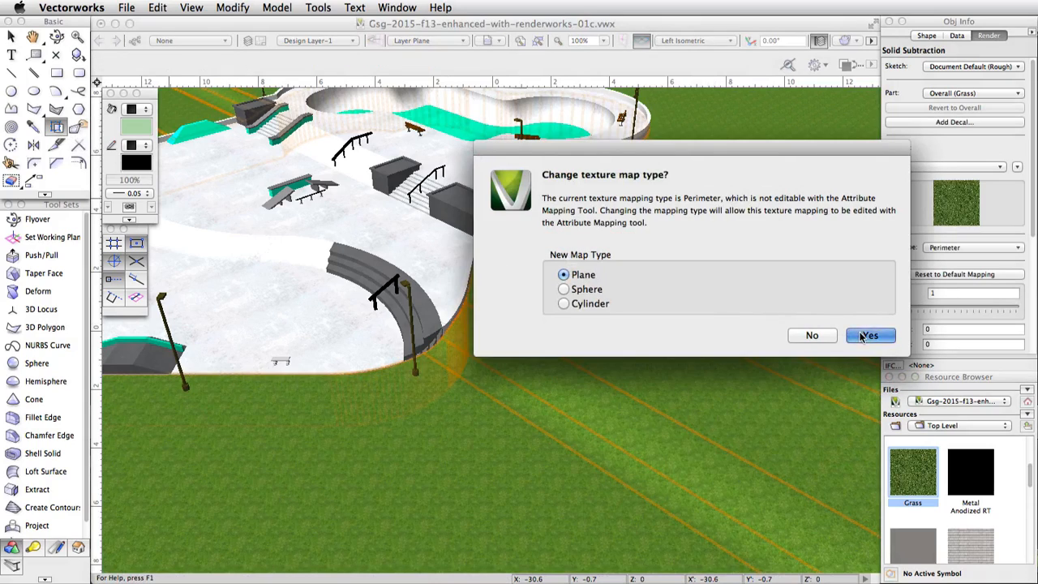
click(483, 393)
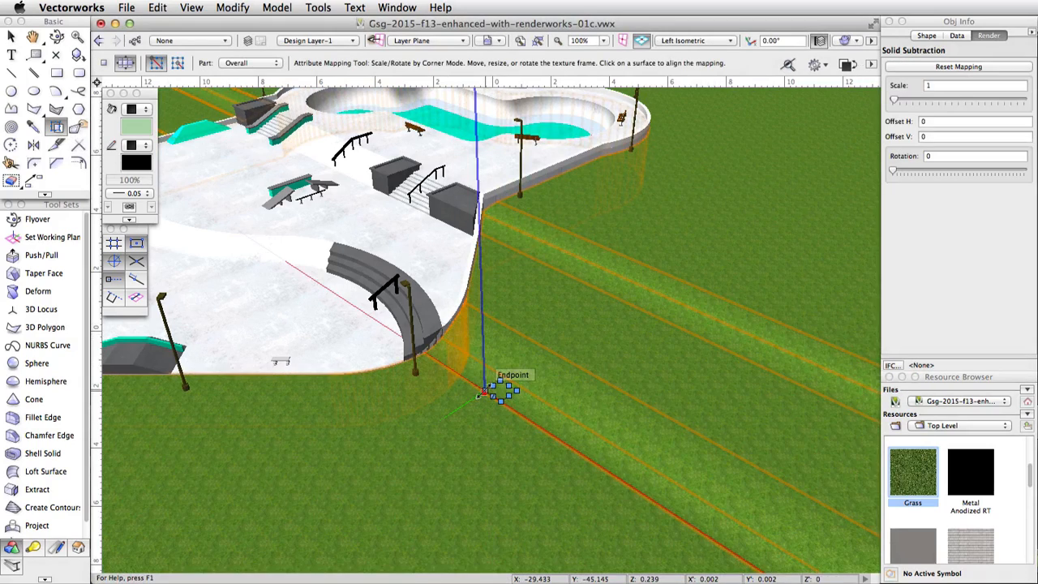
drag(484, 393, 375, 395)
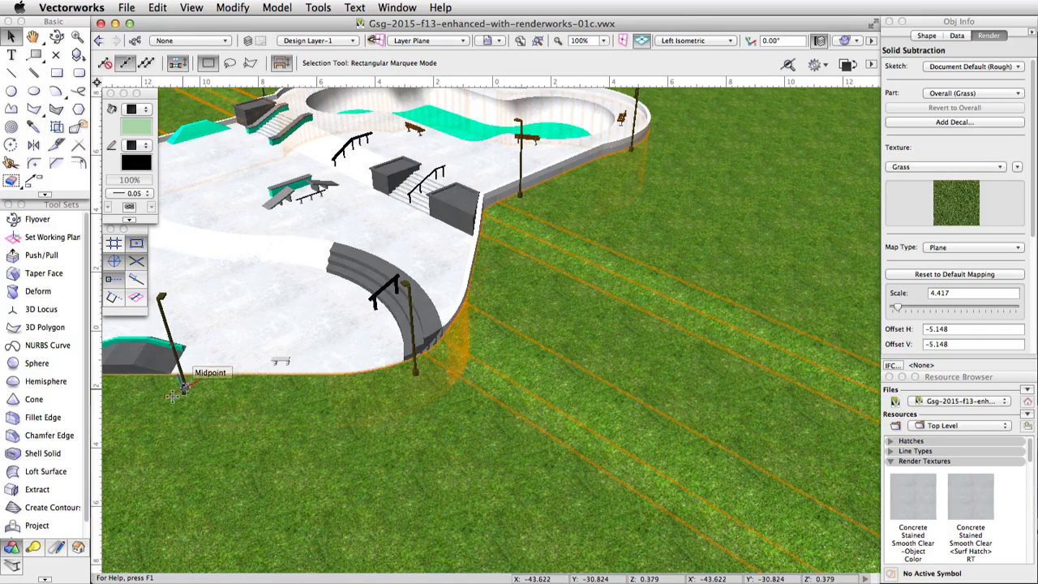
- Open the 3D component of the Light Post symbol at the skatepark's front edge for editing
middle_drag(184, 389, 557, 398)
scroll(579, 386, up, 2)
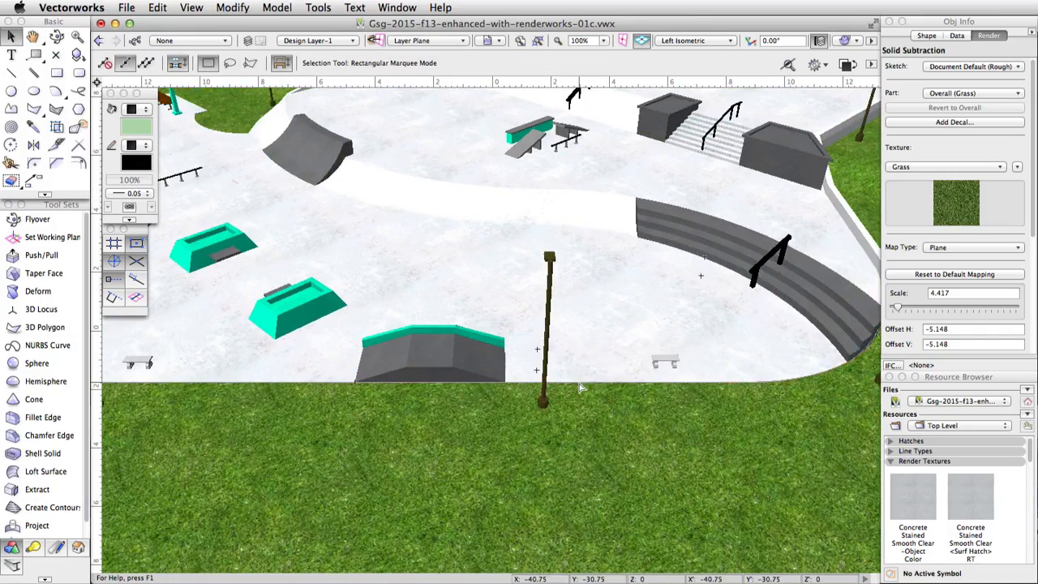
scroll(562, 361, up, 2)
double_click(544, 219)
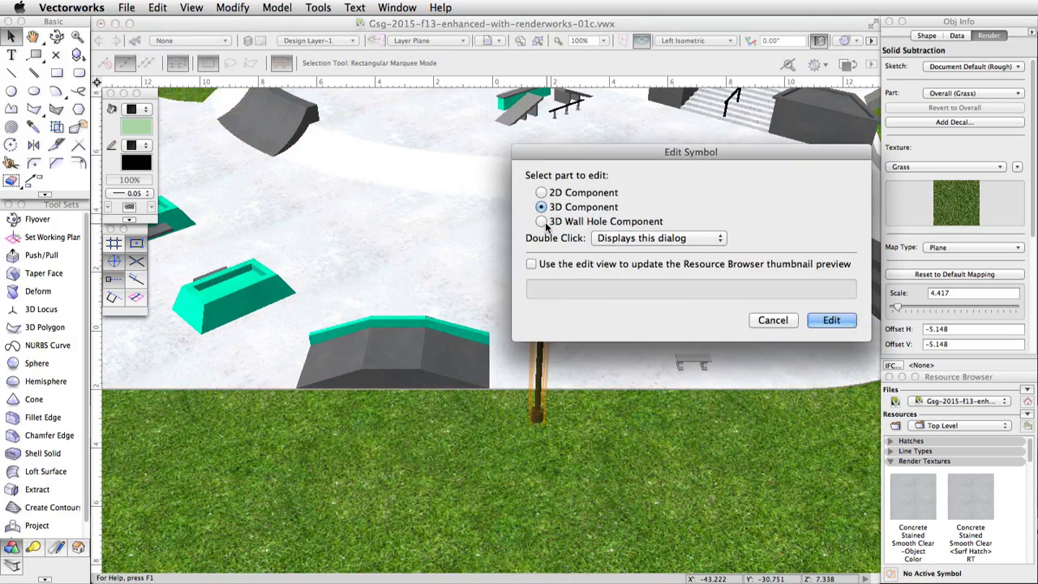
click(827, 319)
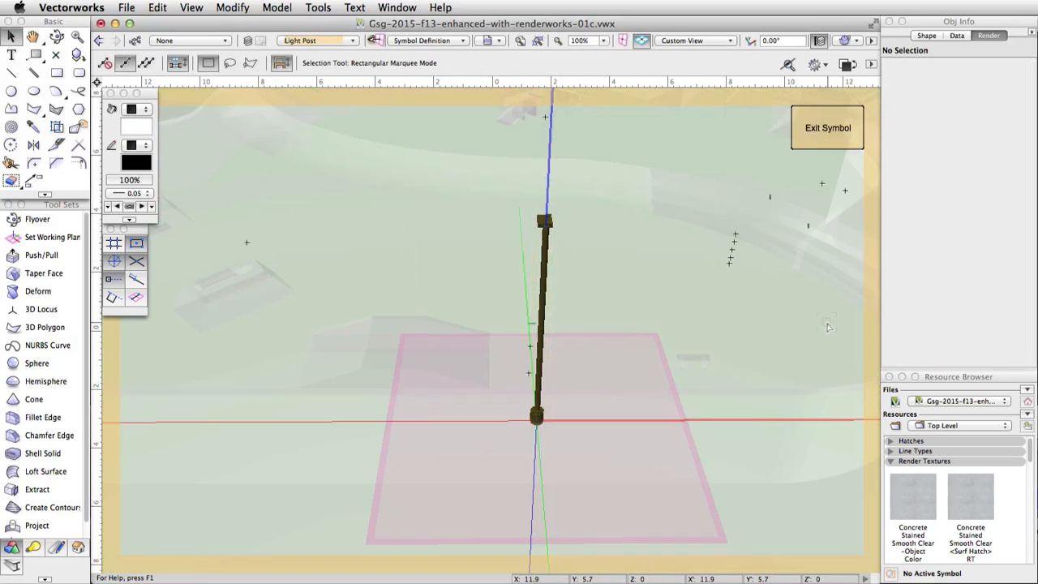
- Show the Light Post symbol in Orthogonal projection from the Left view with Wireframe rendering
click(180, 8)
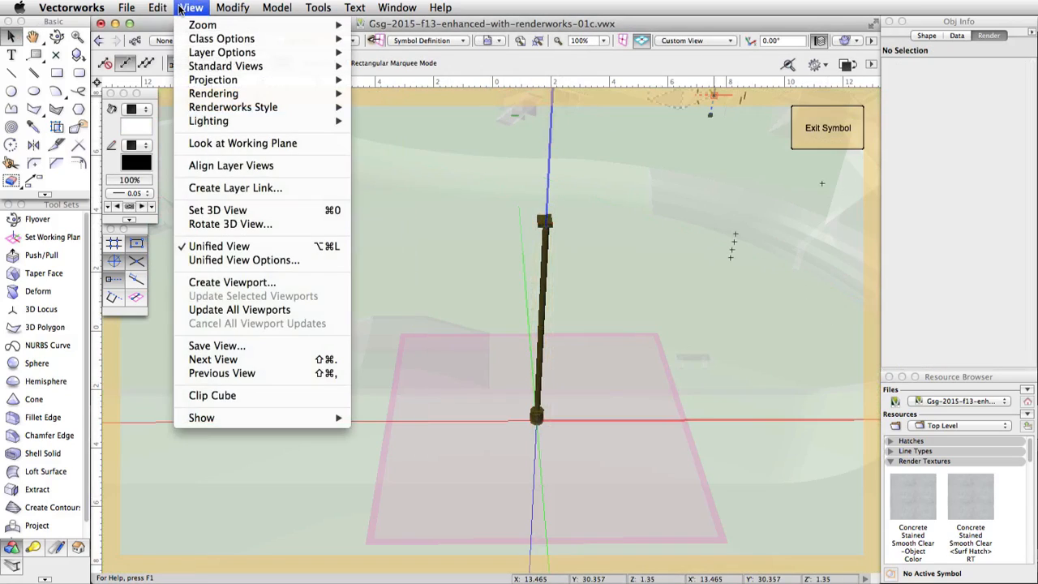
mouse_move(223, 80)
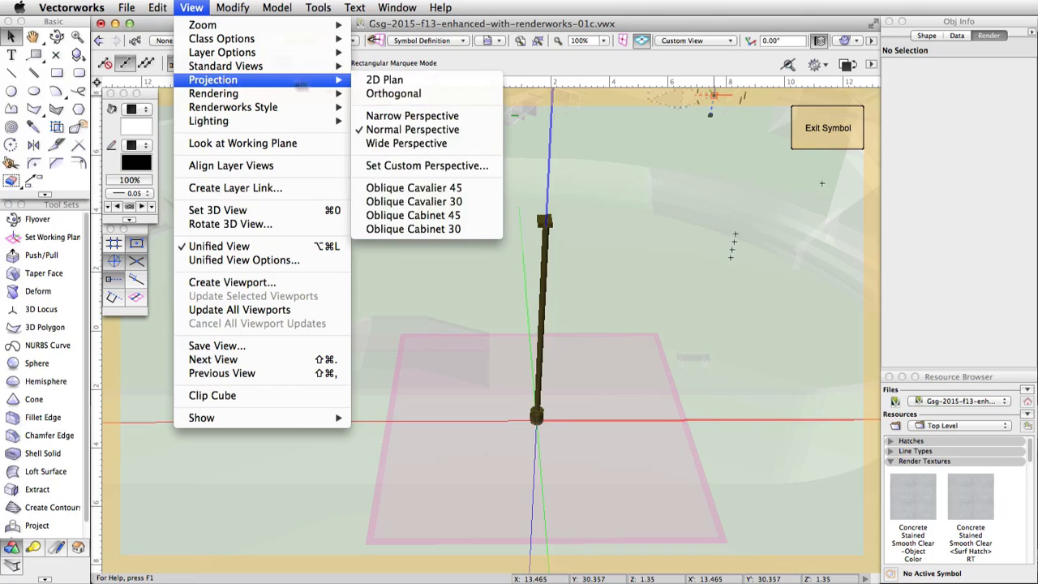
click(386, 94)
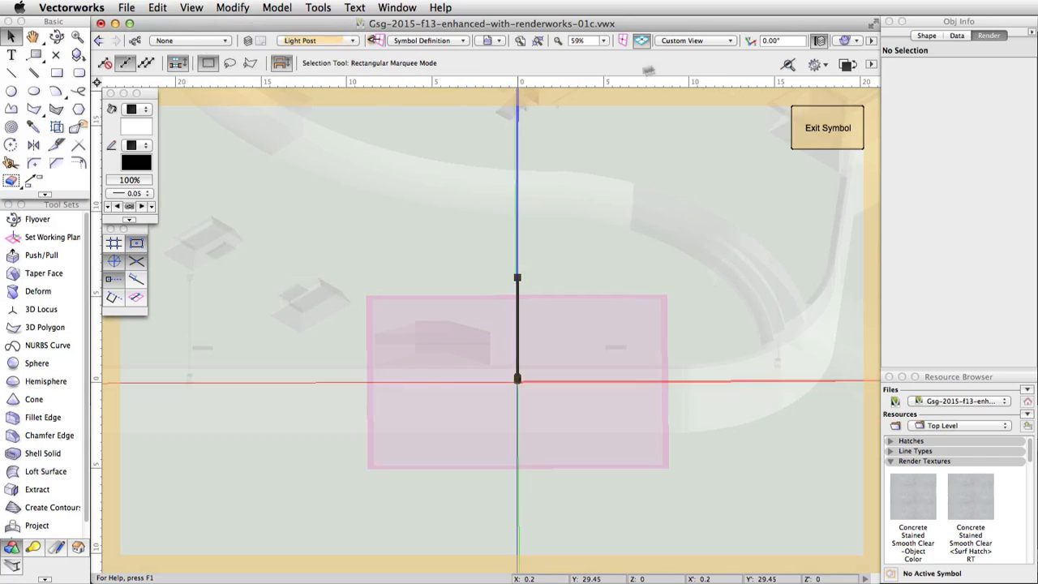
click(681, 40)
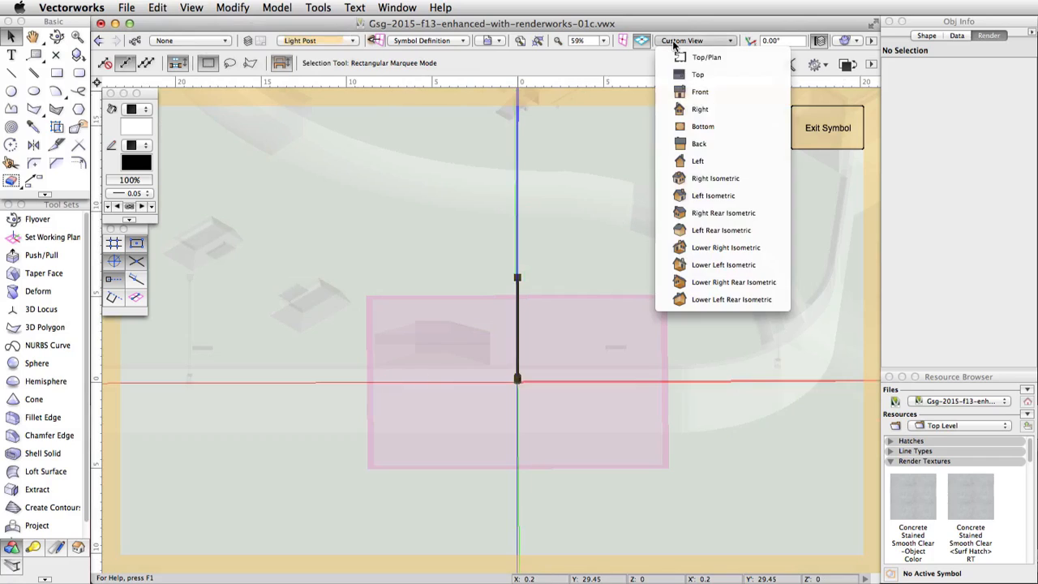
click(711, 161)
scroll(538, 243, up, 5)
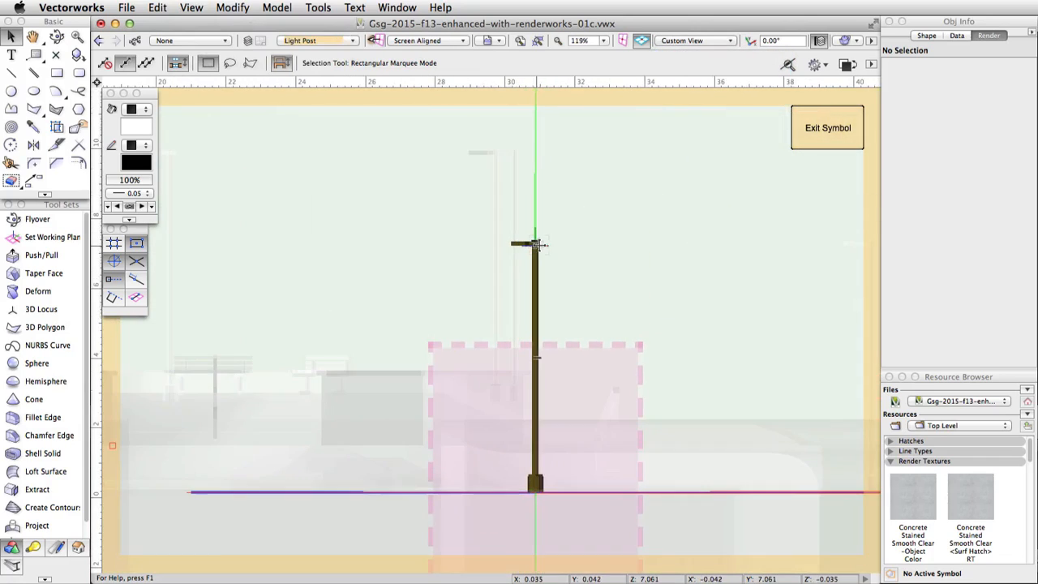
click(845, 41)
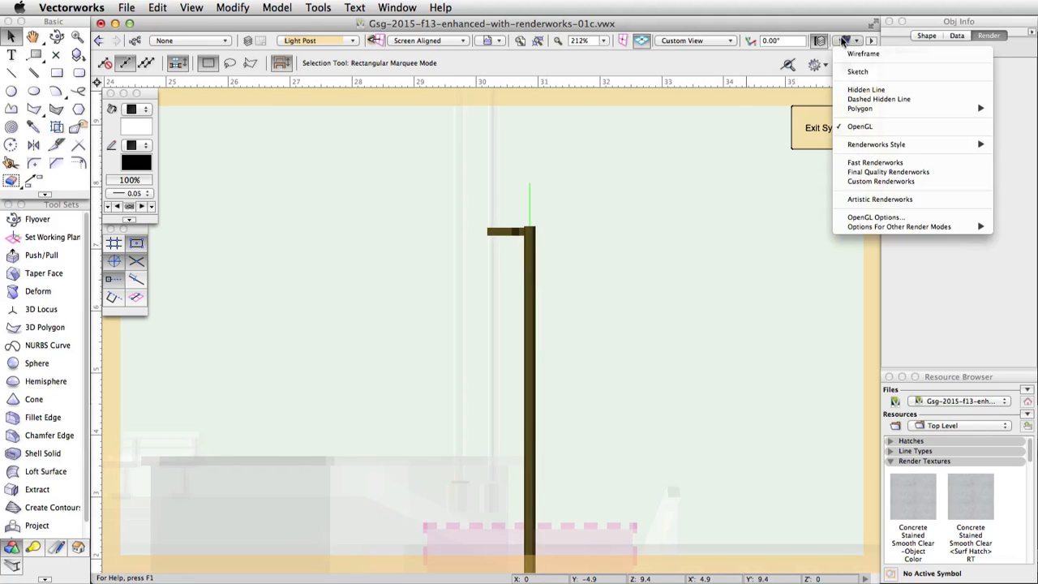
click(853, 52)
- Insert a spot light with soft shadows at the midpoint of the lamp head's upper edge
click(32, 546)
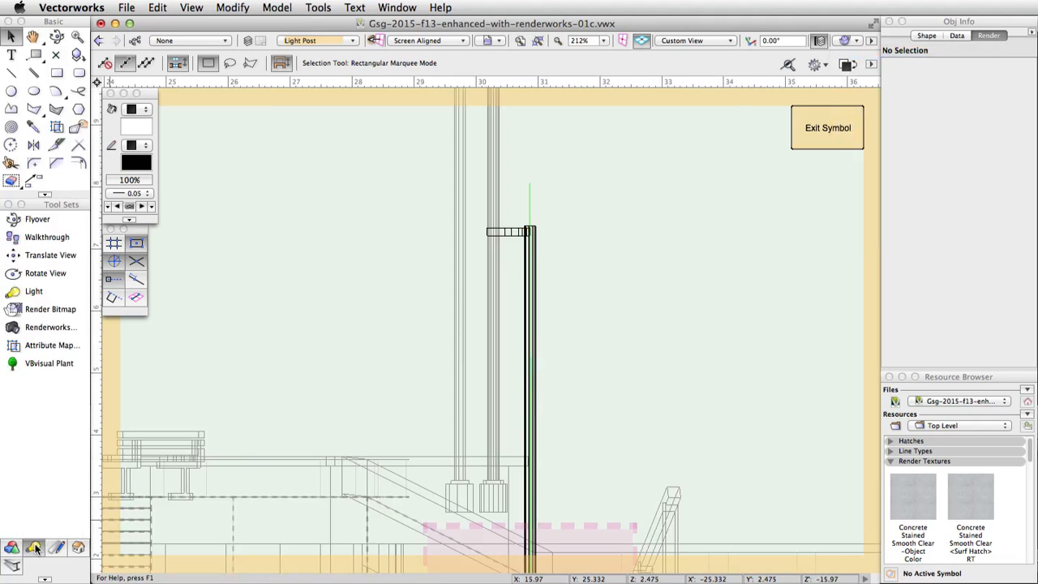
click(48, 294)
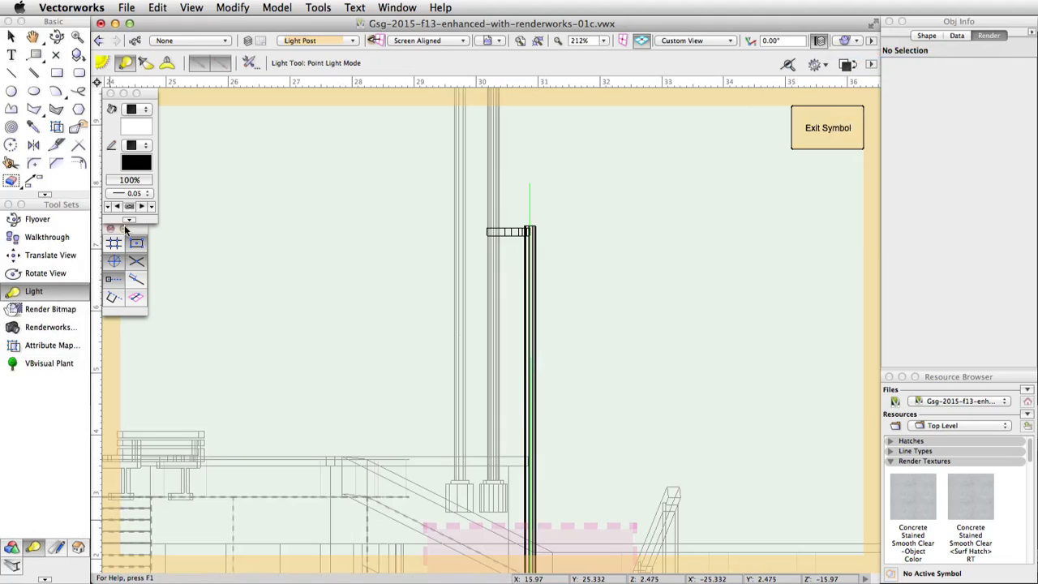
click(146, 64)
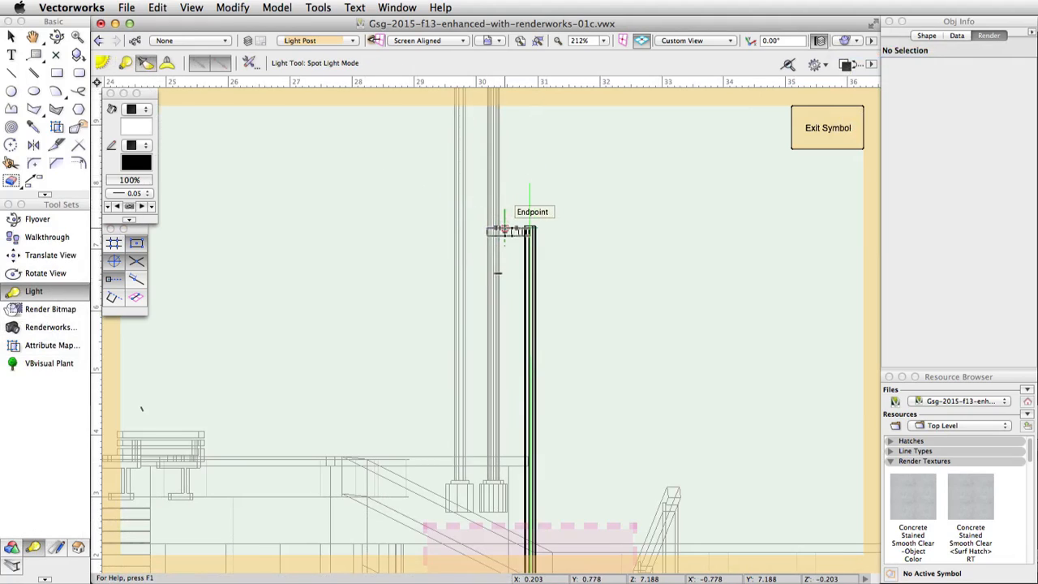
click(505, 230)
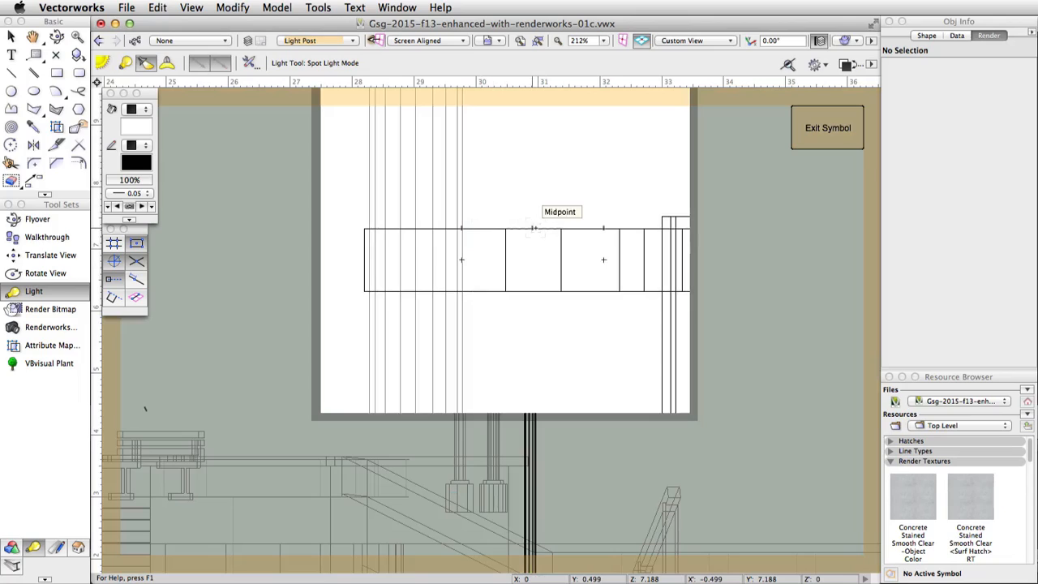
click(532, 228)
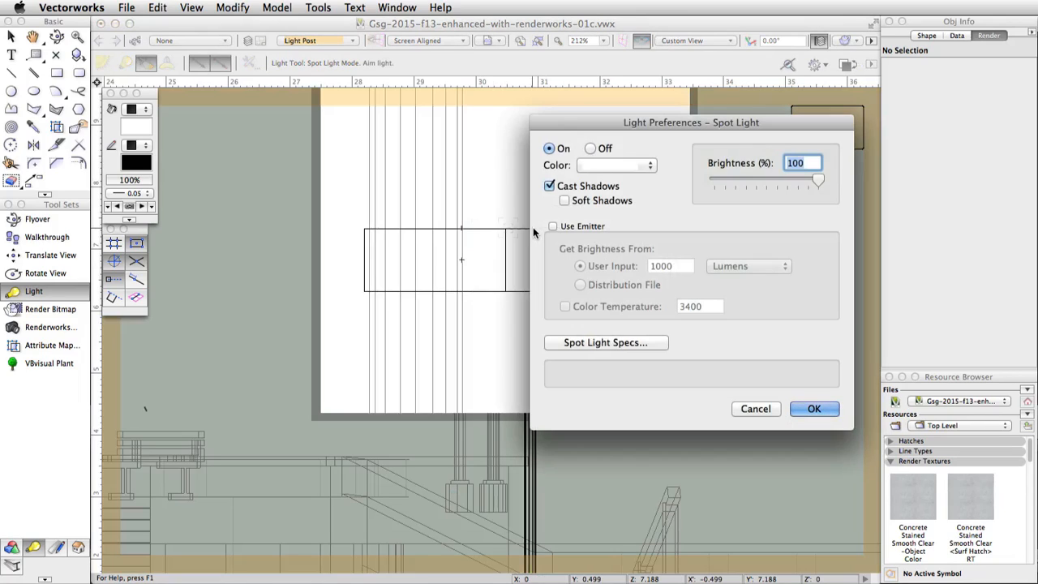
click(565, 200)
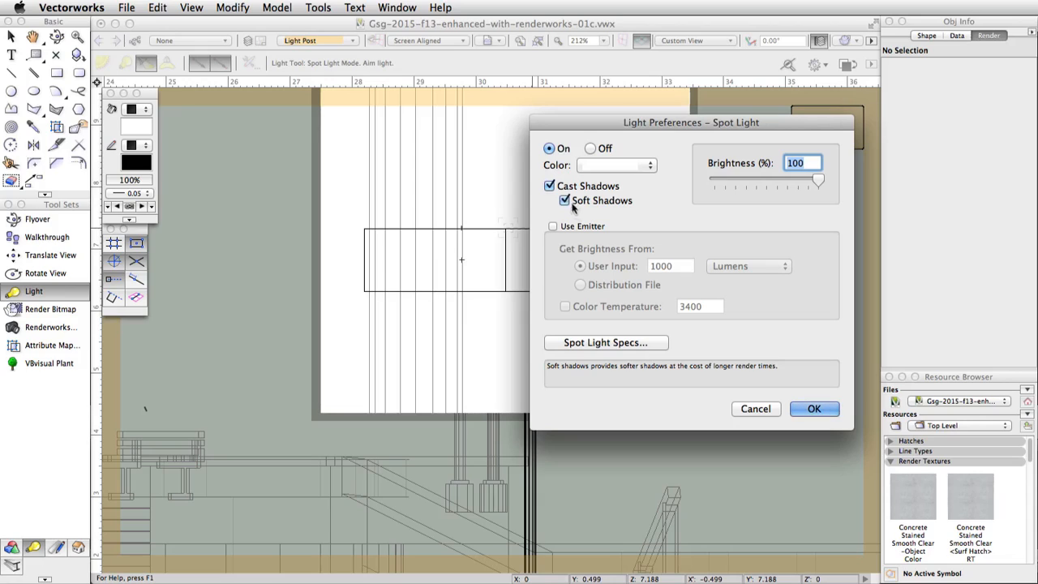
click(803, 408)
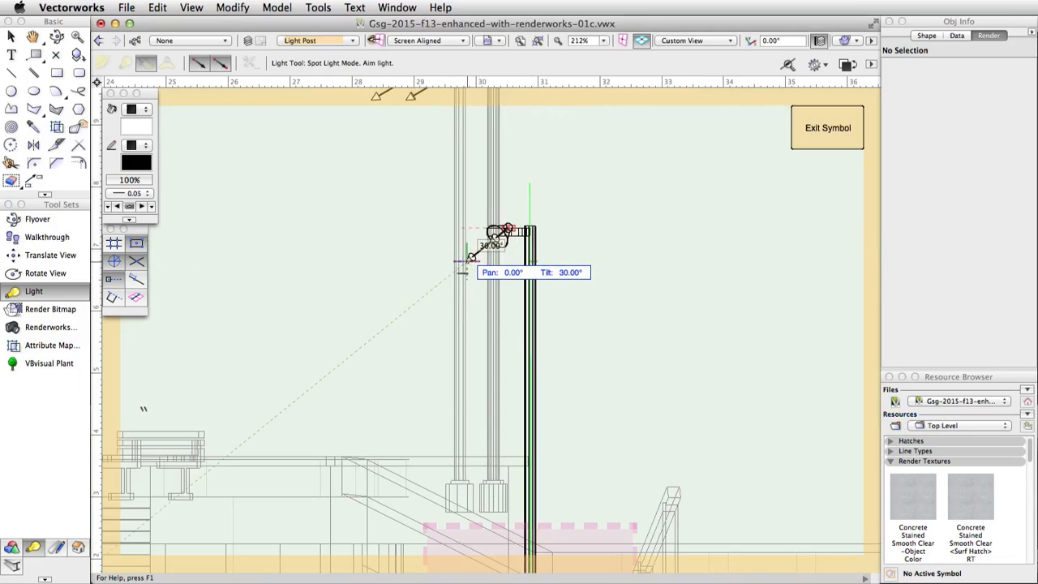
- Aim the new spot light with a pan of 90° and a tilt of 45°
key(Tab)
text(90)
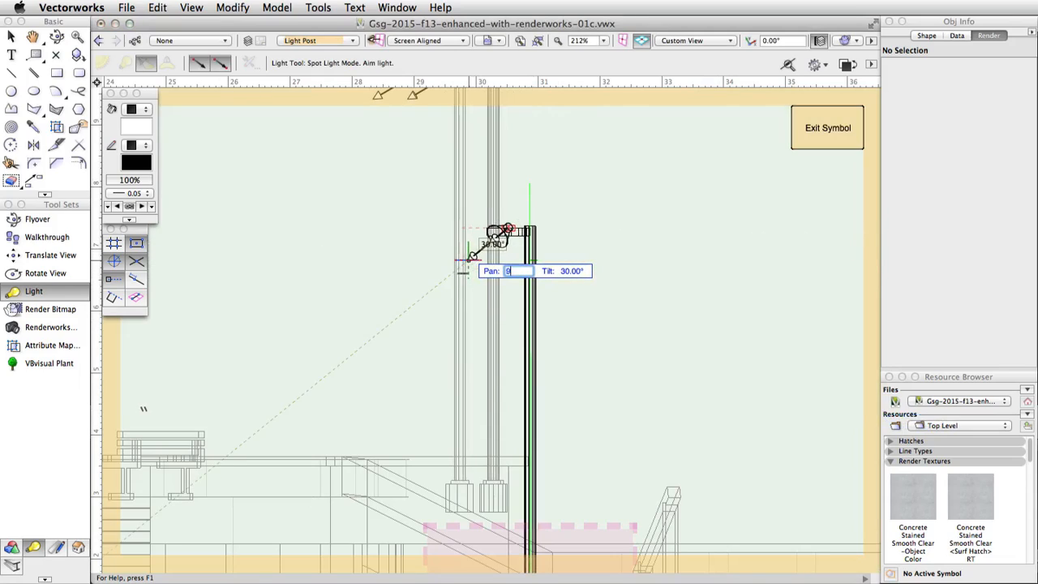
key(Tab)
text(45)
key(Tab)
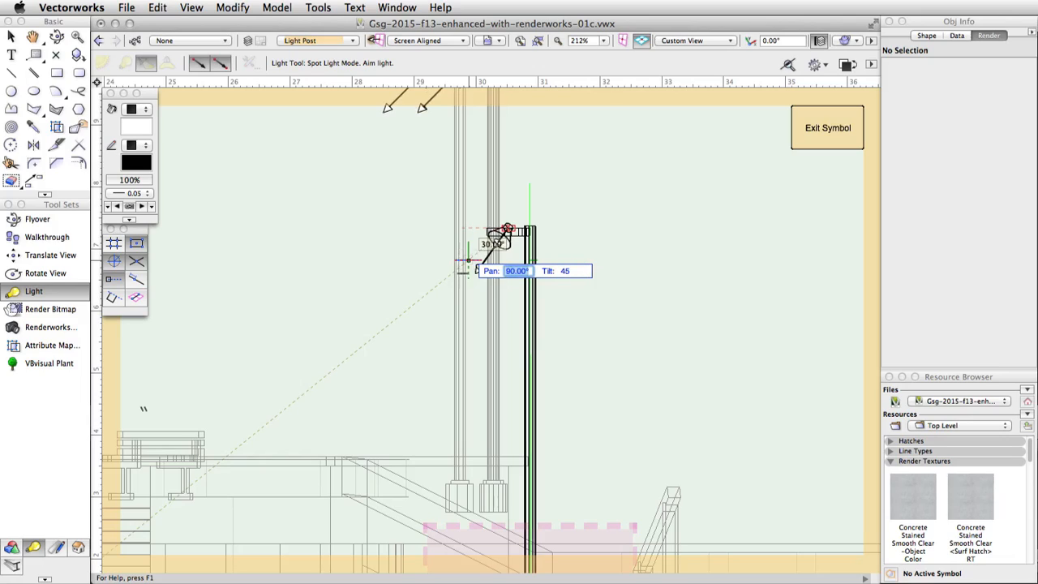
key(Return)
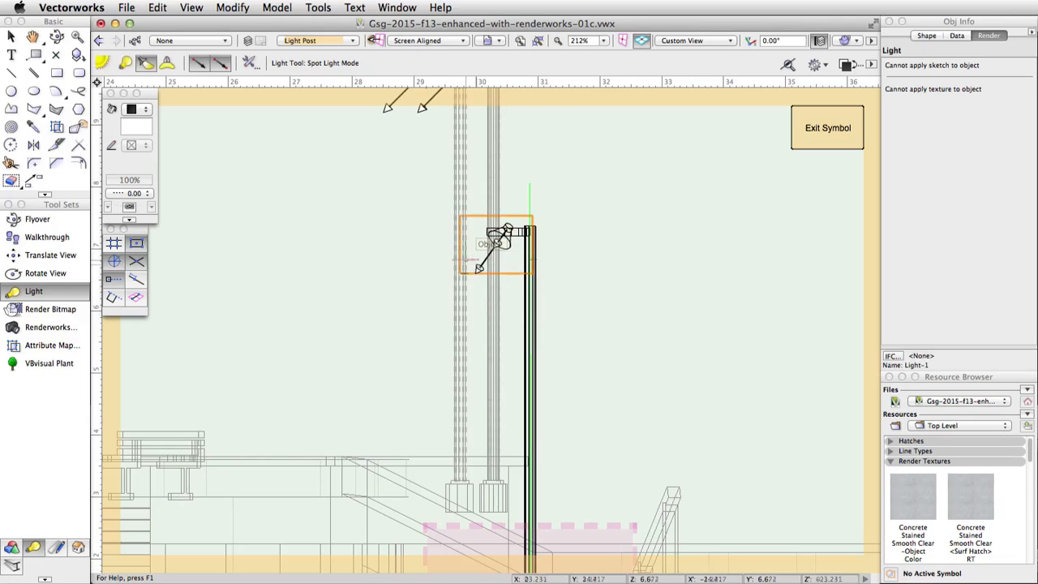
- In Top/Plan view, set the spot light's spread to 100° and its beam to 50°
key(super+5)
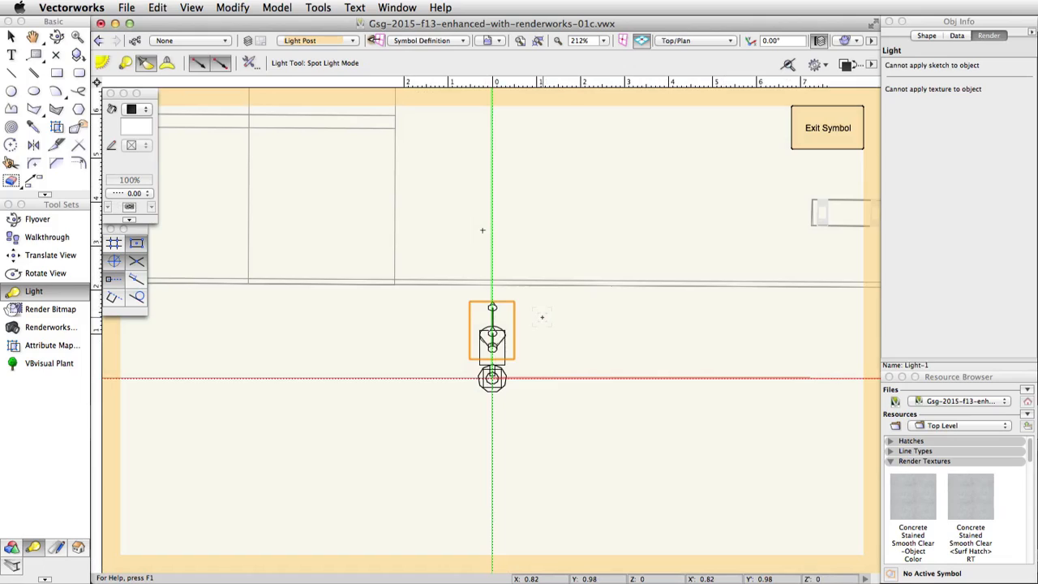
click(925, 36)
click(955, 337)
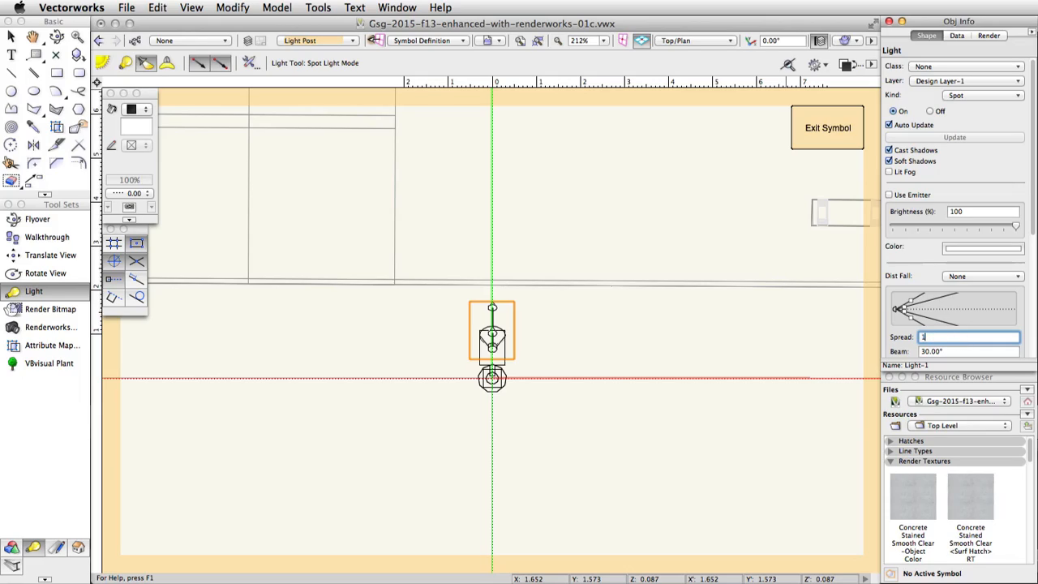
text(100)
key(Tab)
text(5)
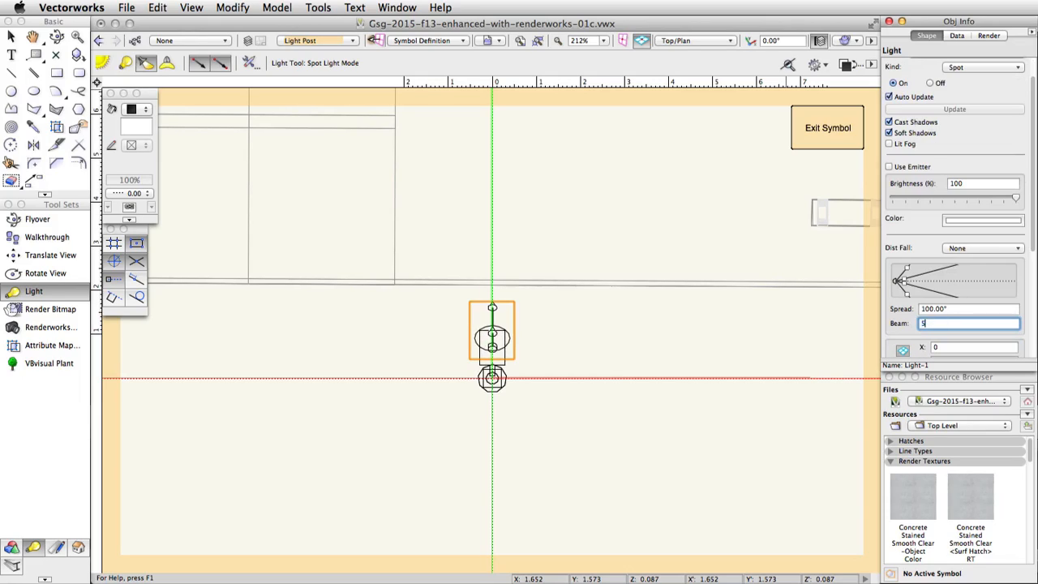
key(Tab)
- Set the spot light's Z position to 7.15 and its tilt to 37°
key(Tab)
key(Tab)
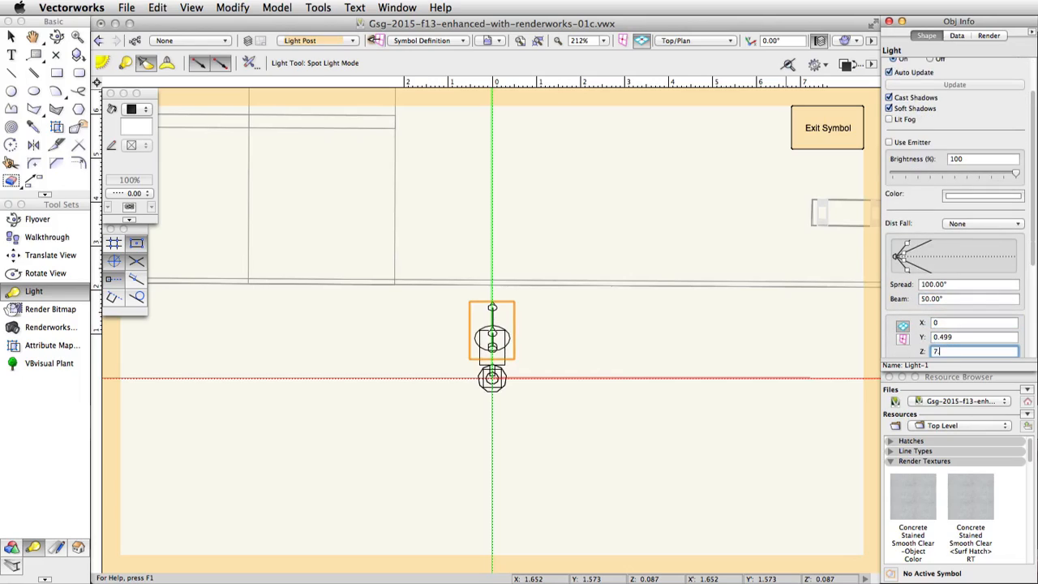
text(7.15)
key(Tab)
key(Tab)
key(Tab)
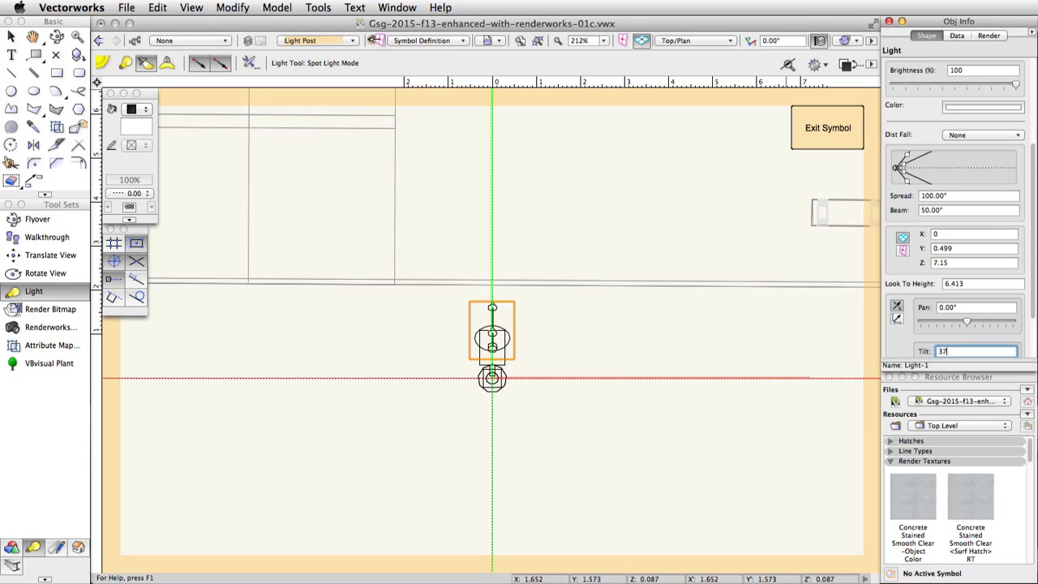
key(Tab)
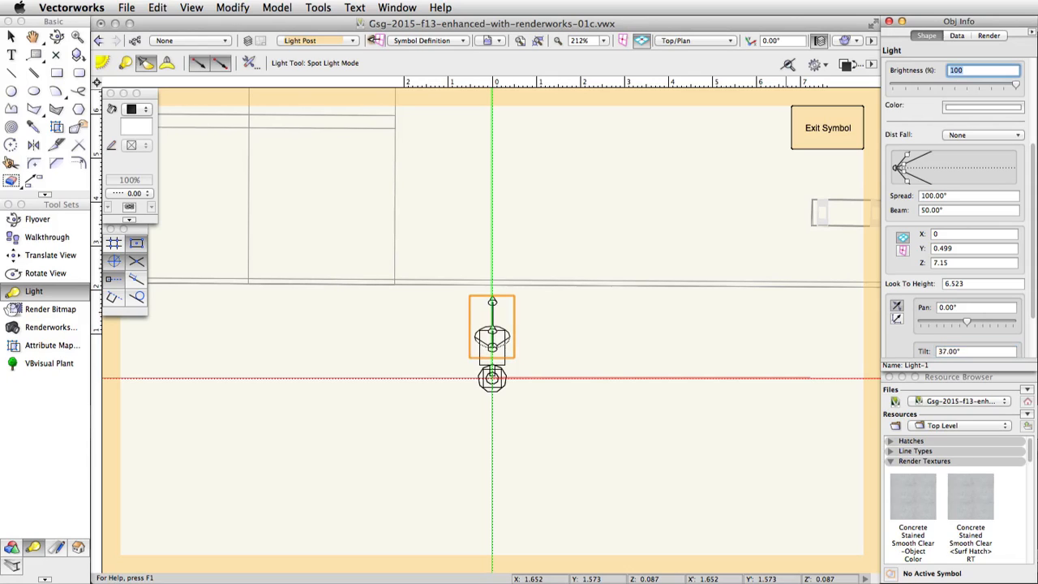
- Exit the Light Post symbol, returning to the whole skatepark model, and clear the selection
click(821, 143)
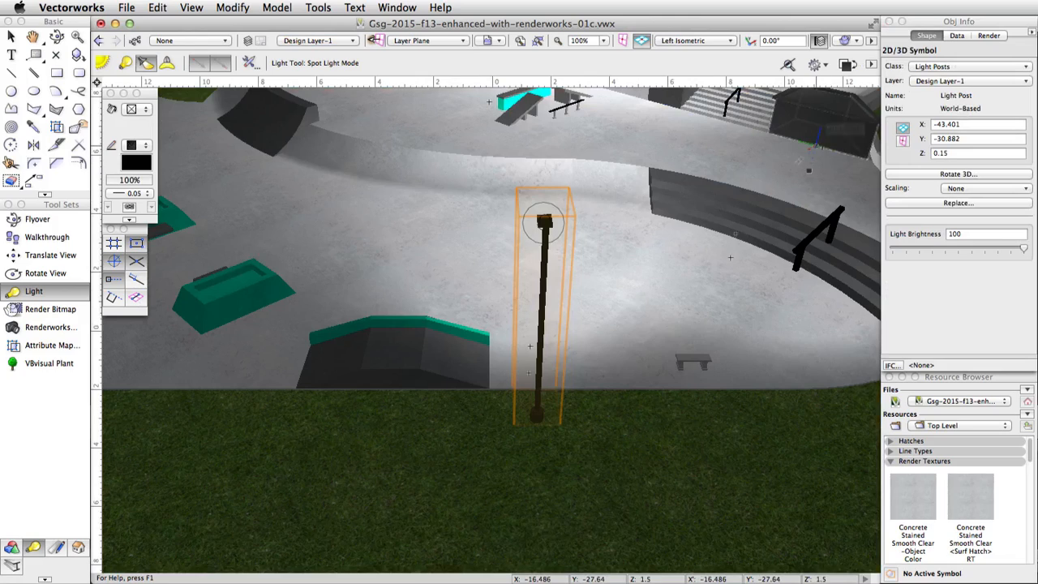
scroll(406, 465, down, 3)
scroll(412, 473, down, 5)
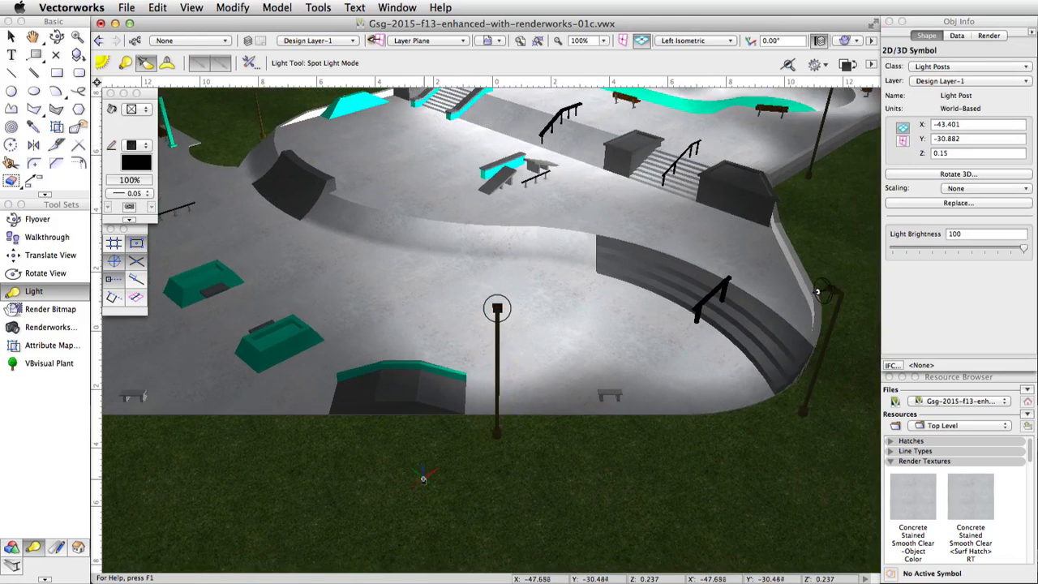
scroll(423, 479, down, 2)
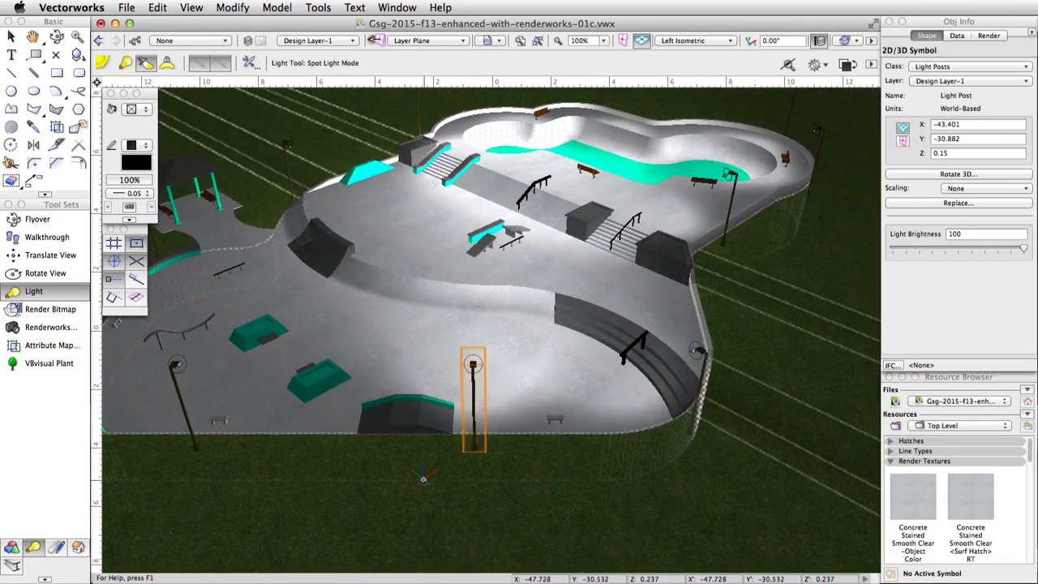
key(x)
key(x)
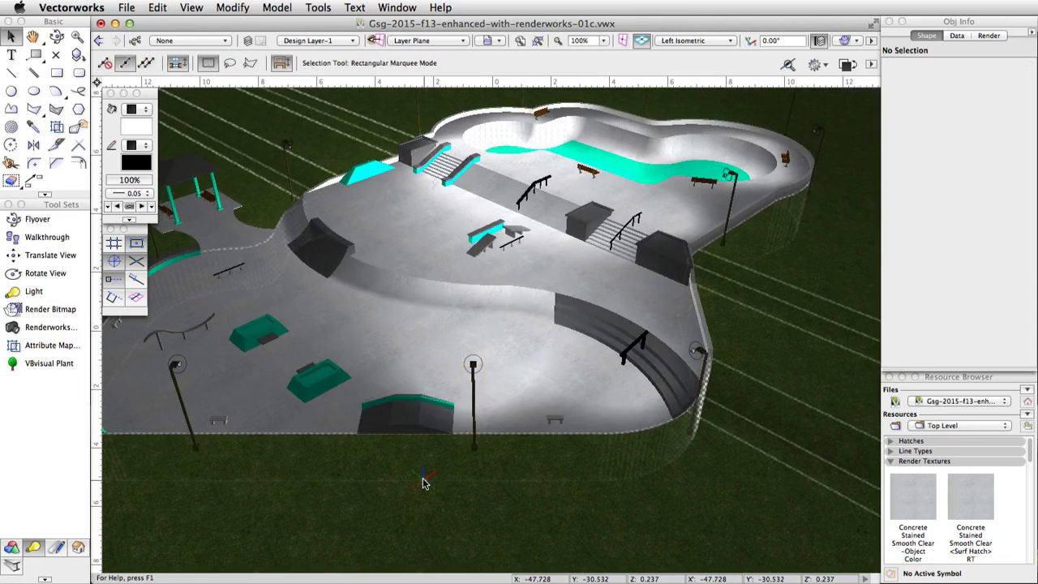
- Set the display preference for light objects to Only in wireframe
click(324, 13)
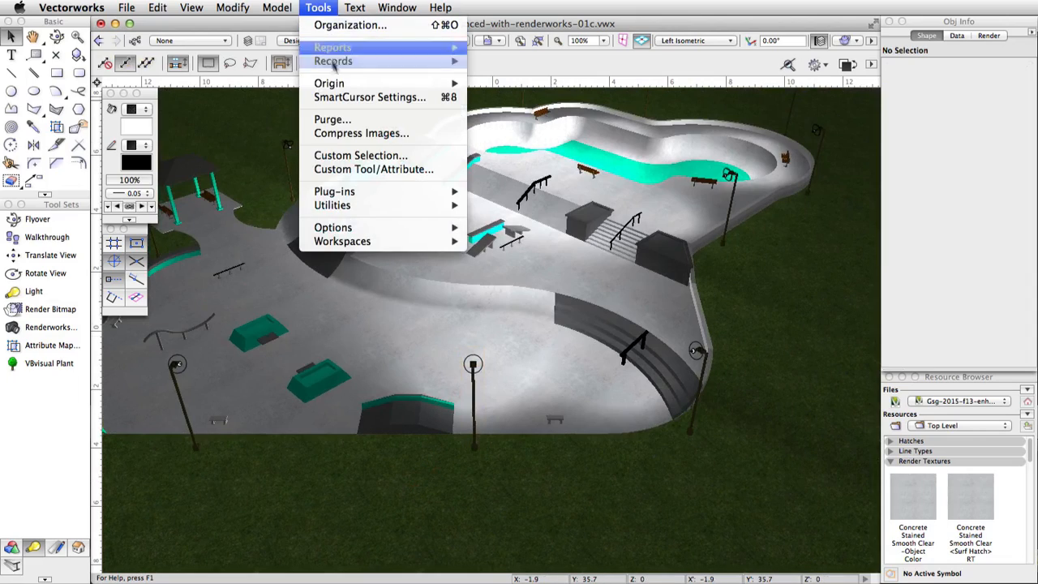
mouse_move(368, 229)
click(503, 228)
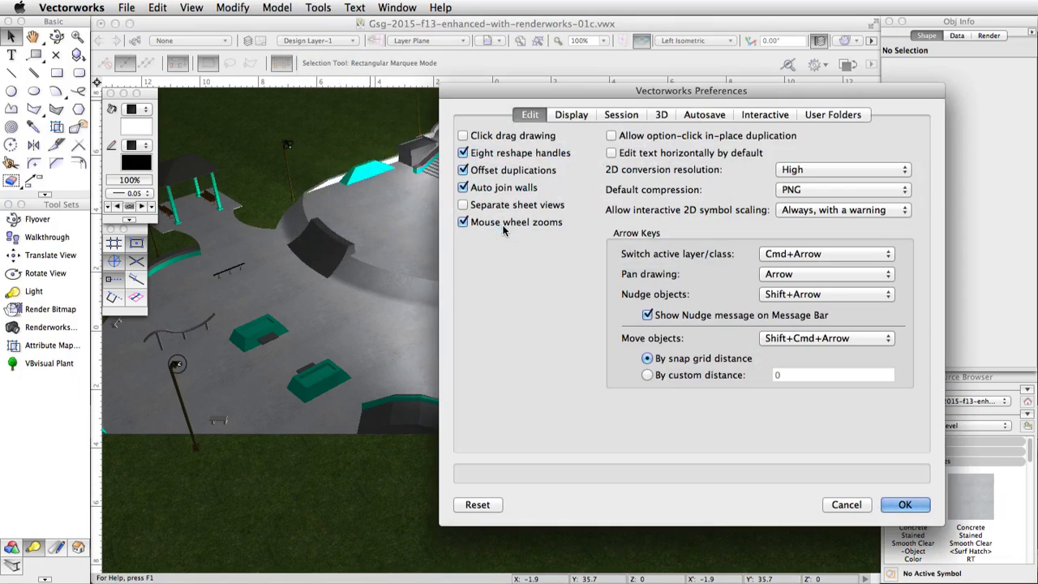
click(572, 116)
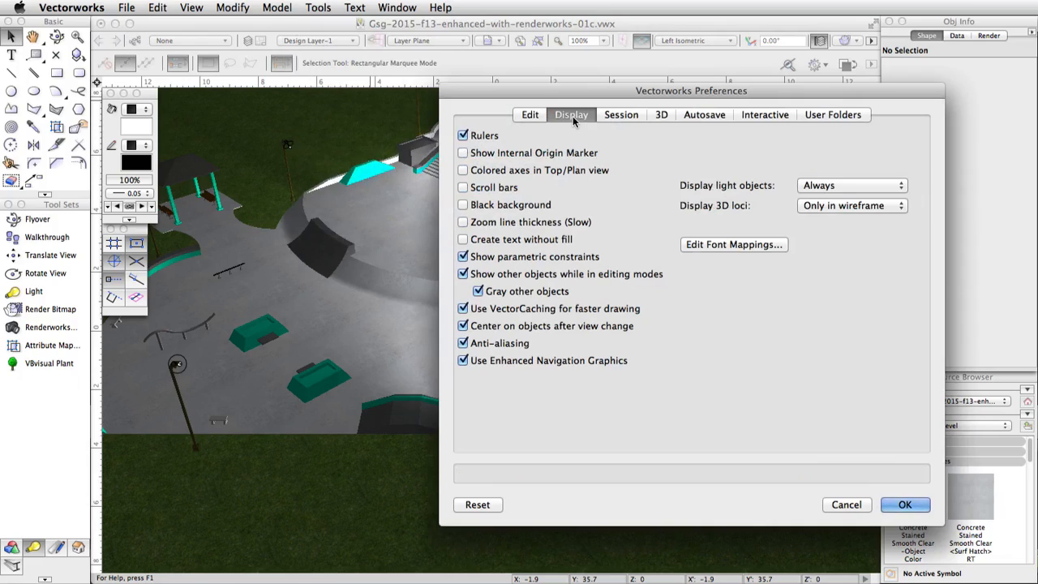
click(852, 185)
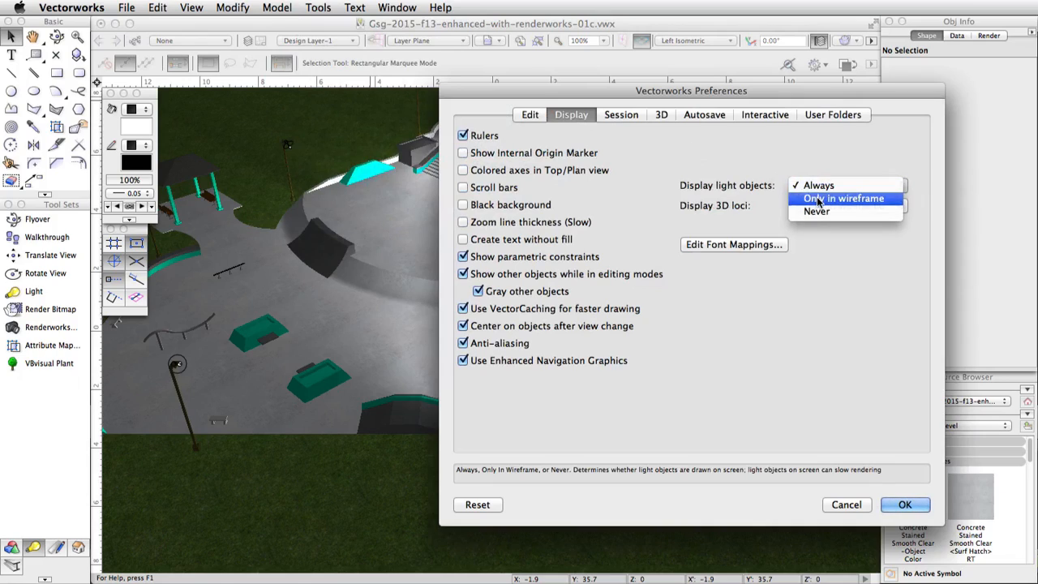
click(843, 199)
click(896, 506)
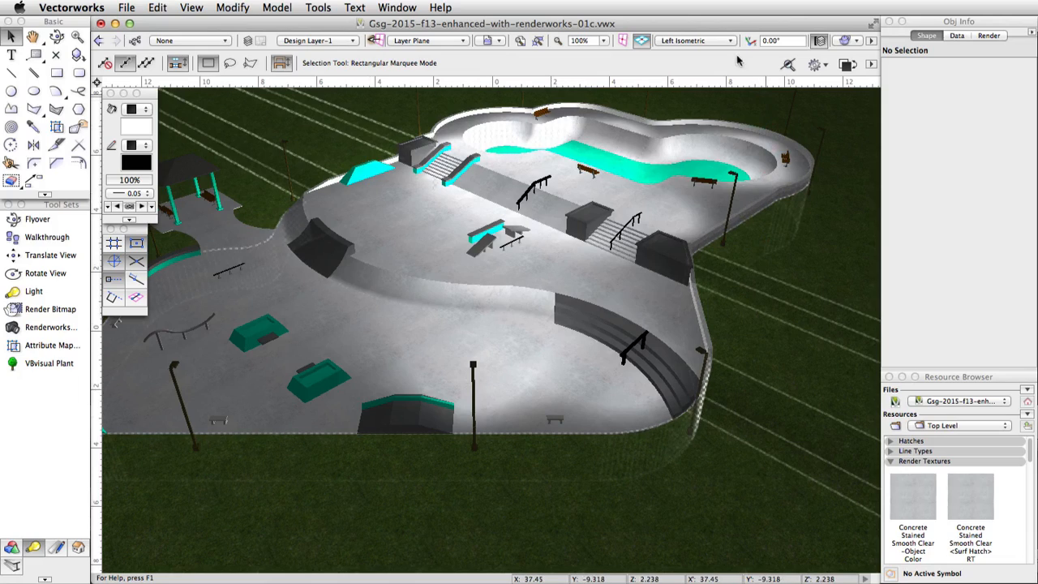
- Switch to Top/Plan view and open the 3D component of the Planter Box-1 symbol above the stairs for editing
click(712, 41)
click(708, 57)
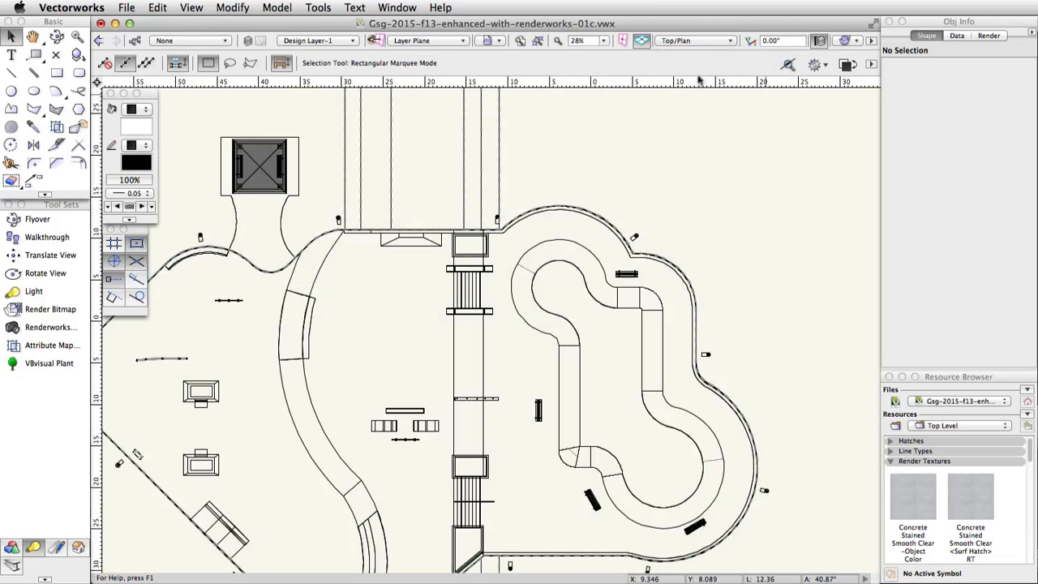
scroll(475, 241, up, 10)
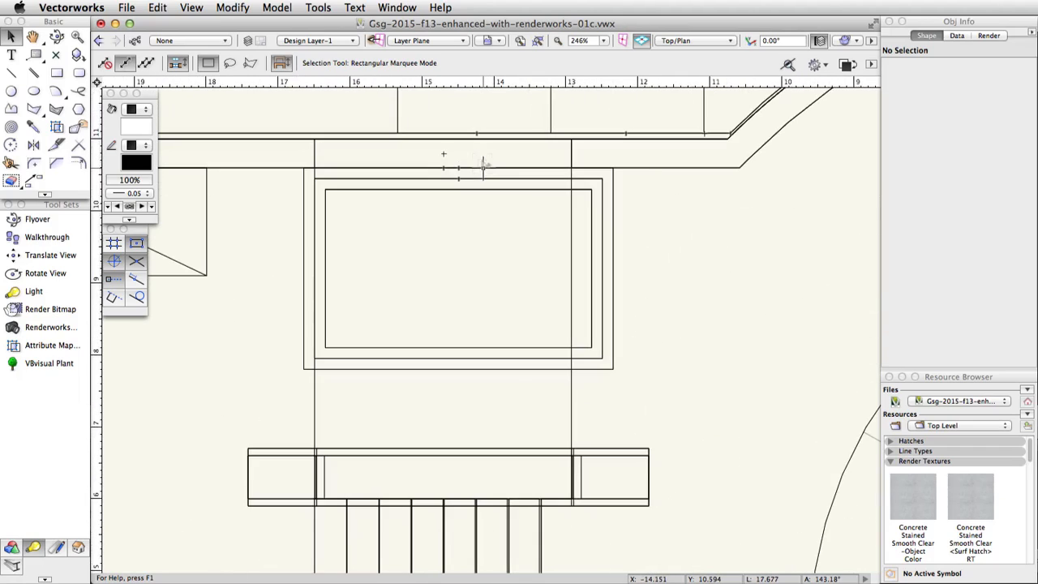
double_click(520, 207)
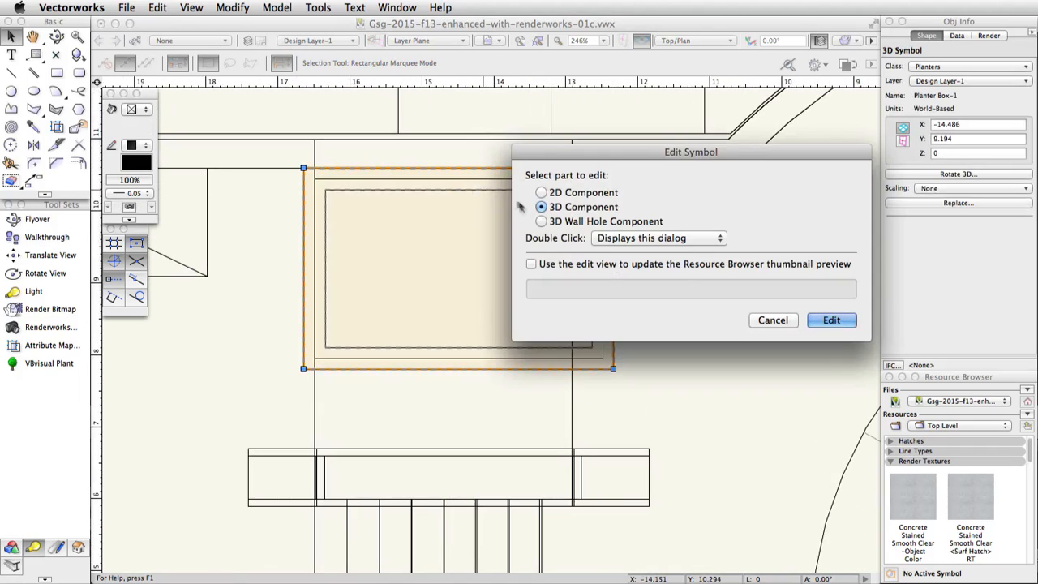
click(816, 321)
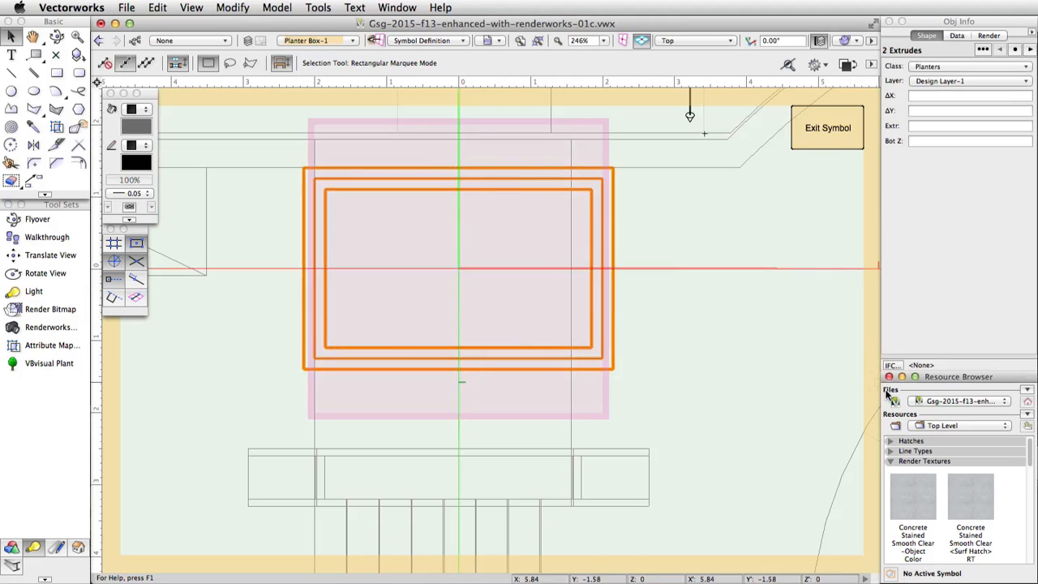
- Insert unrotated copies of the Flower Image Prop symbol scattered inside the planter box, starting from its upper-left corner
drag(1028, 453, 1028, 499)
click(973, 485)
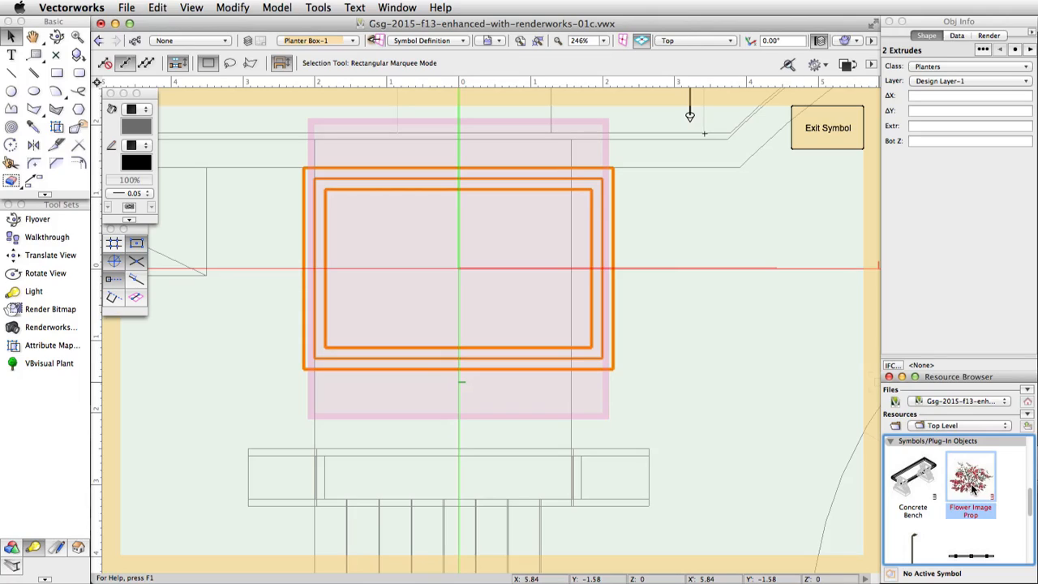
double_click(973, 487)
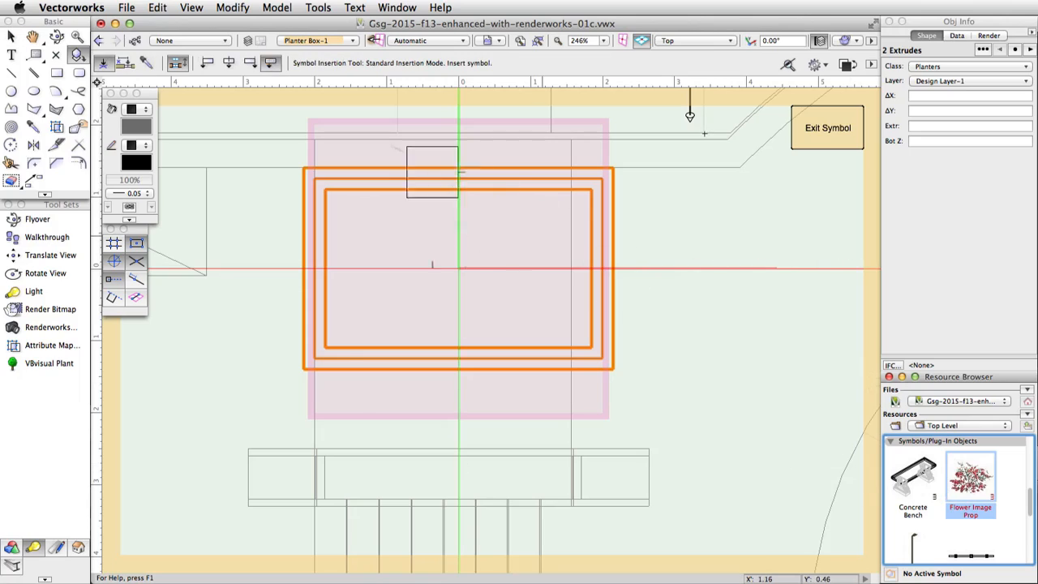
scroll(283, 155, up, 2)
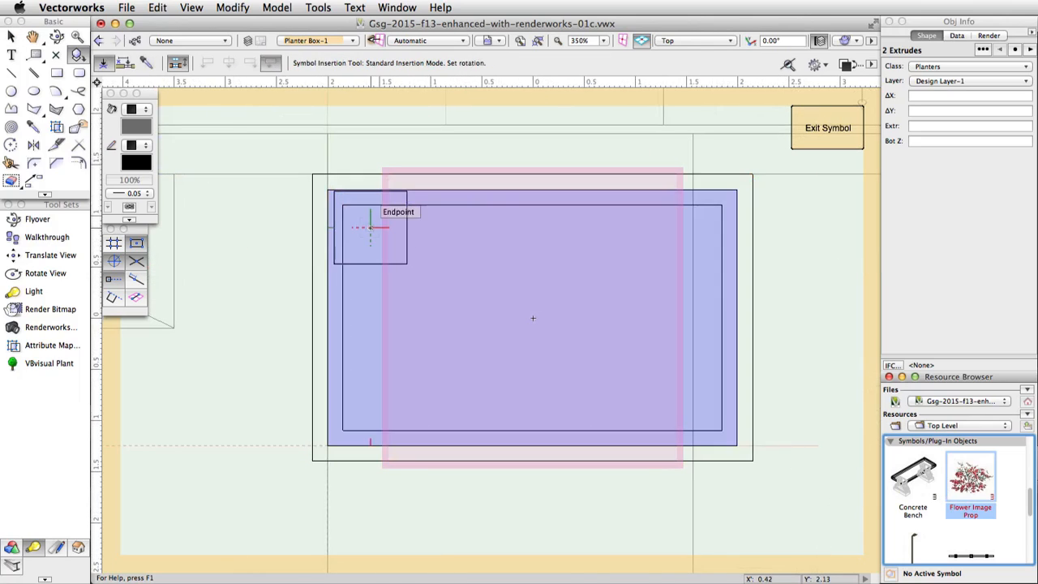
click(371, 228)
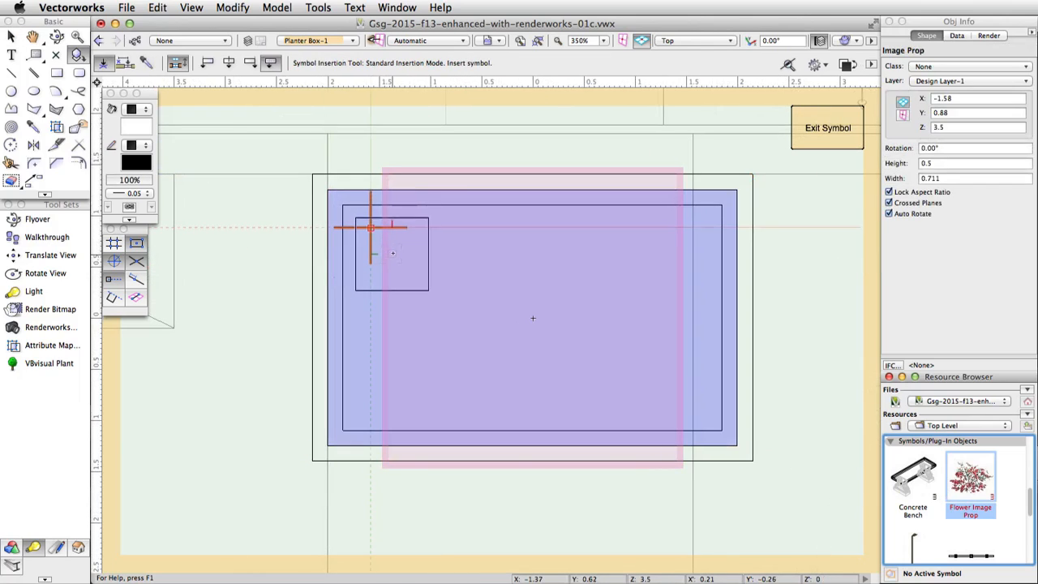
click(392, 245)
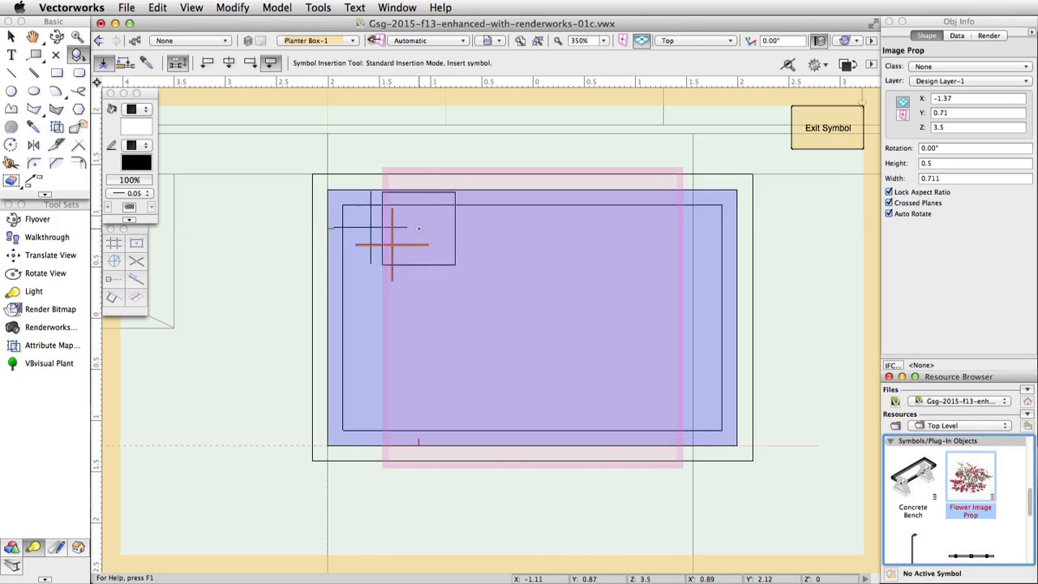
click(418, 228)
click(405, 261)
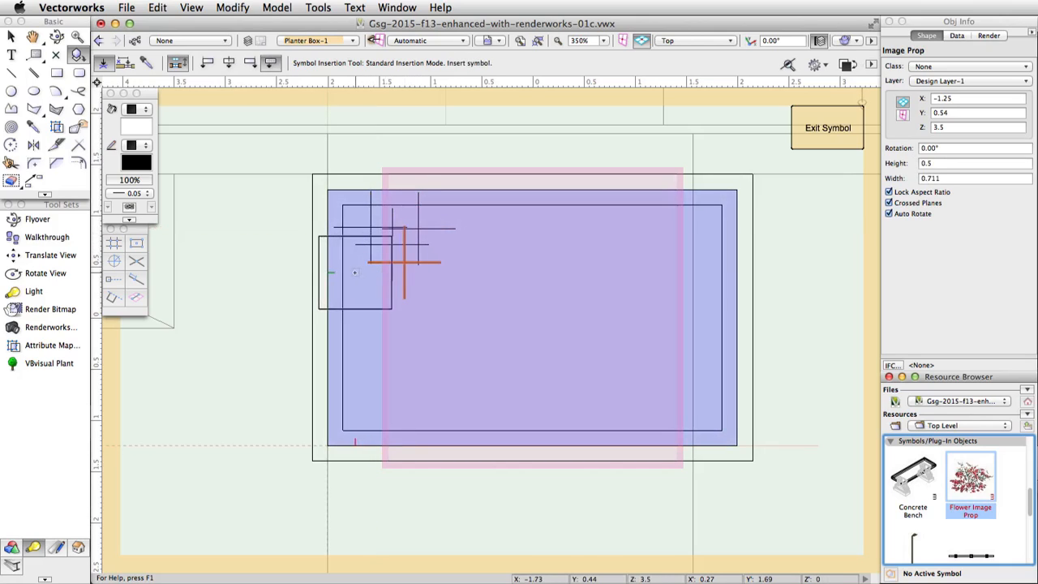
click(355, 273)
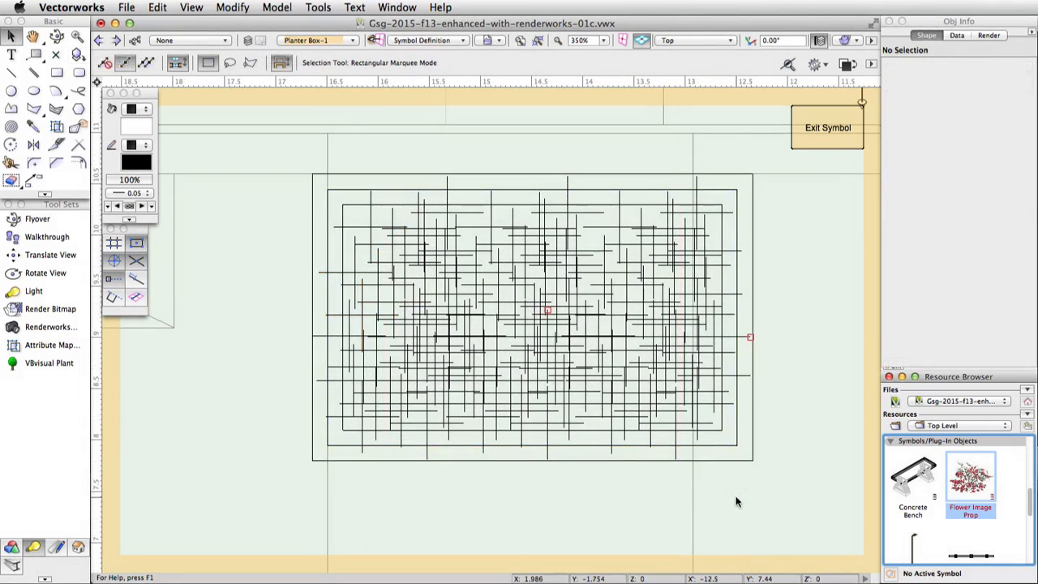
- Select the flower image props in the planter, excluding the box extrude, and set their Z height to 3.5
mouse_move(290, 189)
mouse_down()
mouse_move(730, 409)
mouse_move(783, 457)
mouse_up()
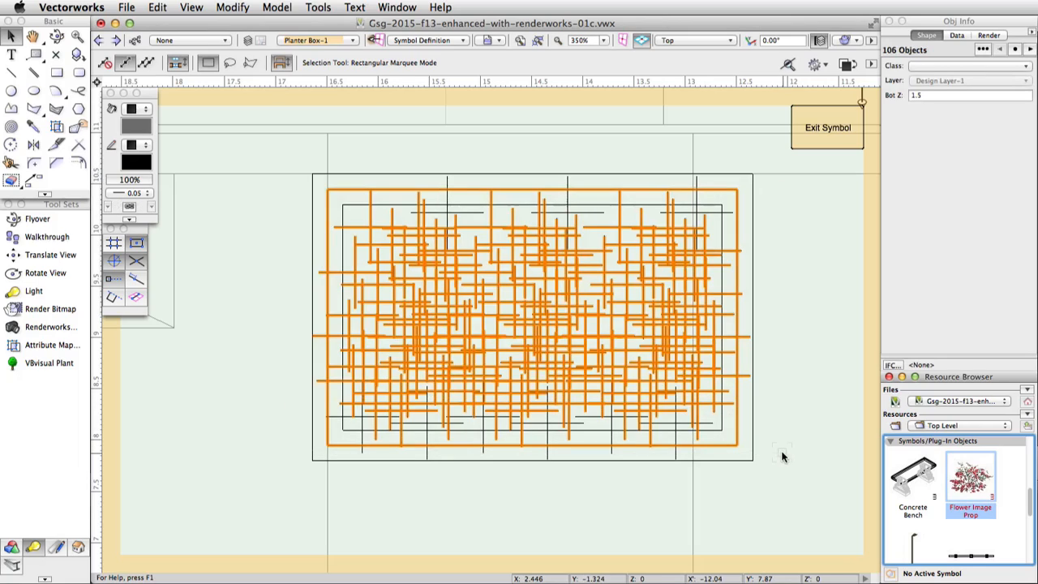
shift+click(737, 429)
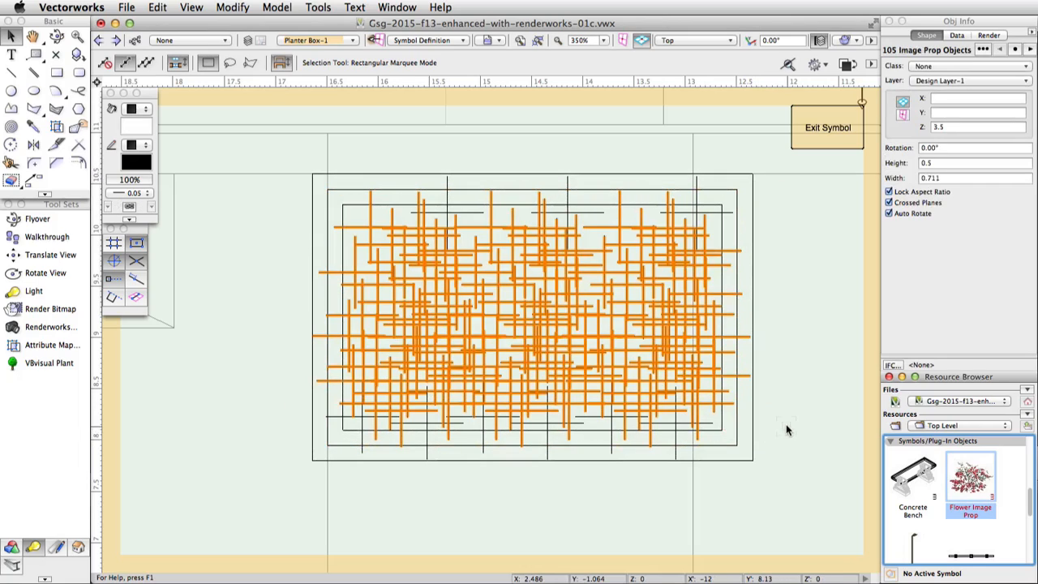
click(932, 128)
text(3)
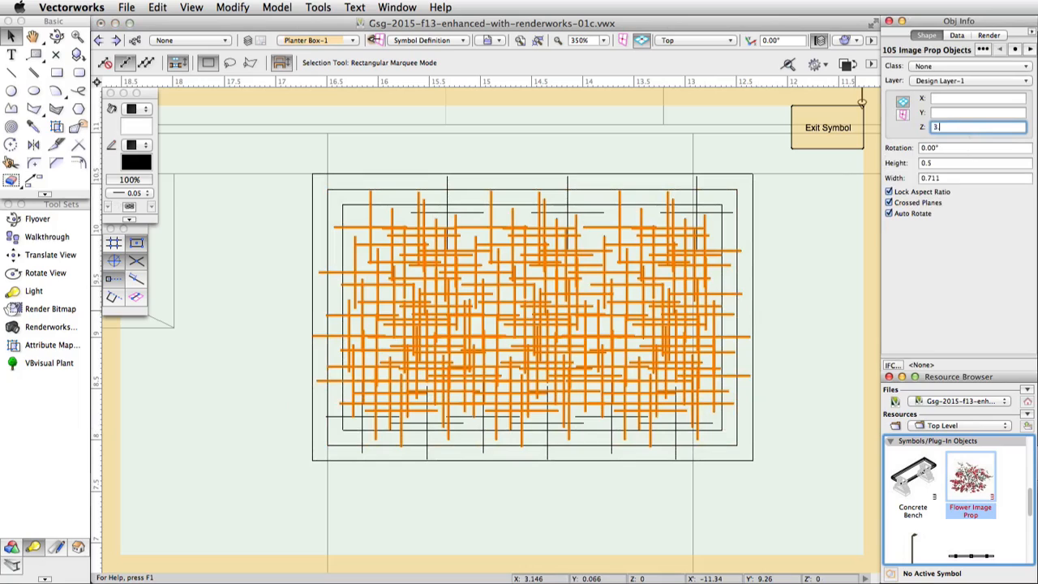
text(.5)
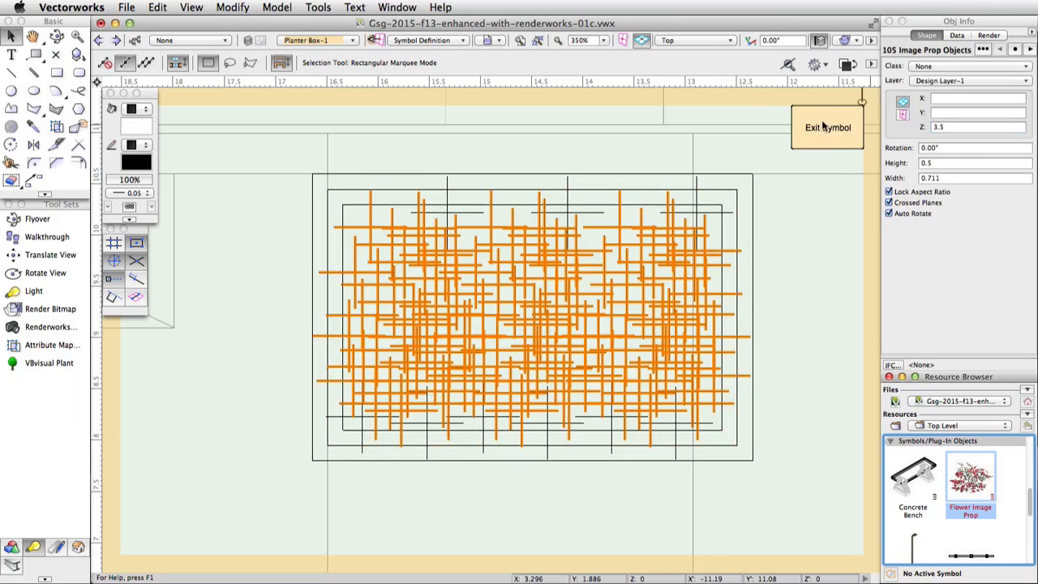
- Exit the planter box symbol and show the model in the Left Isometric view
click(826, 127)
click(699, 41)
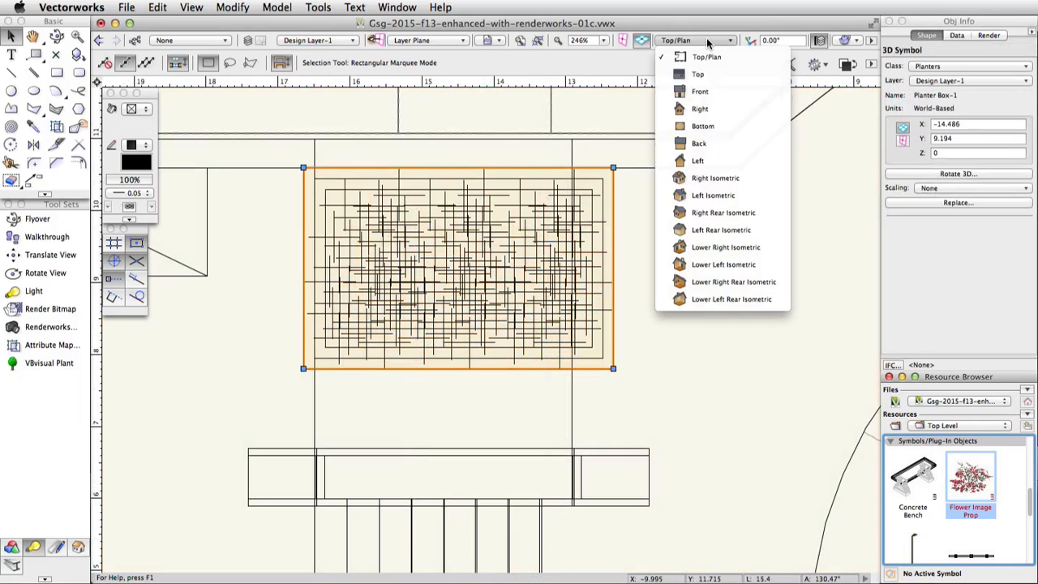
click(713, 195)
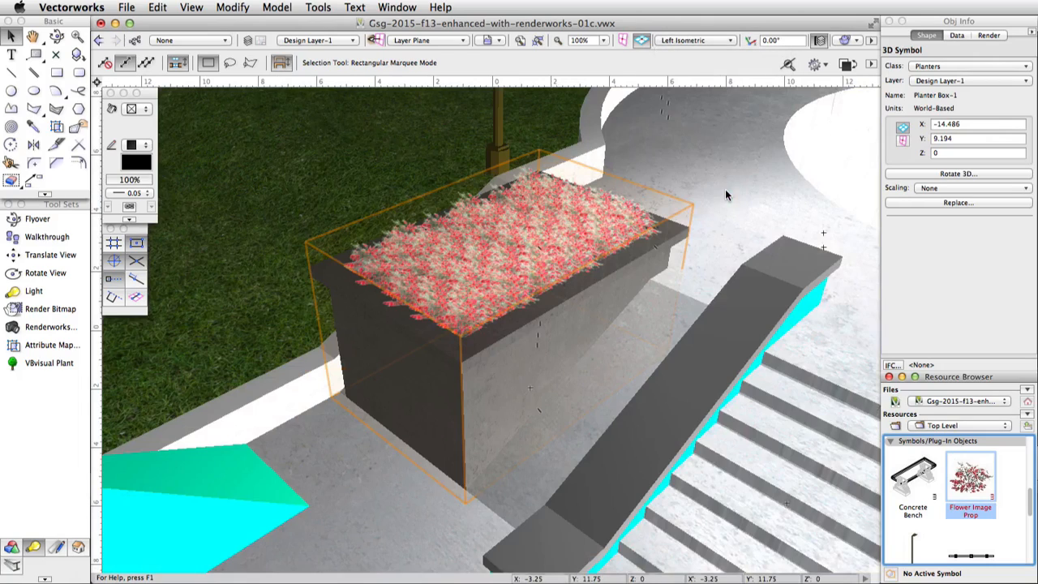
- Render the skatepark model in Fast Renderworks mode from a wider Left Isometric view
scroll(296, 195, down, 10)
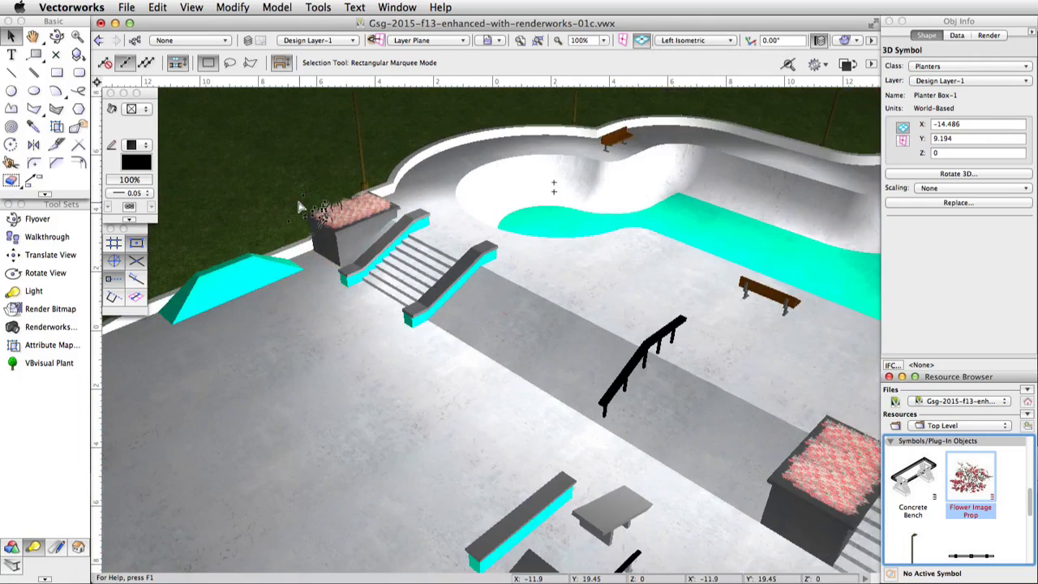
scroll(298, 207, down, 3)
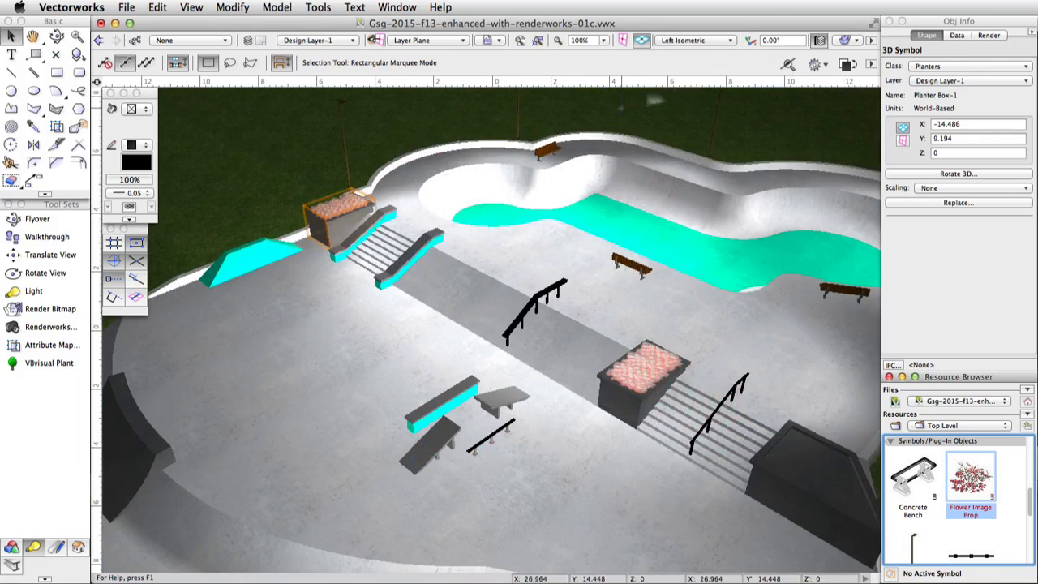
click(846, 41)
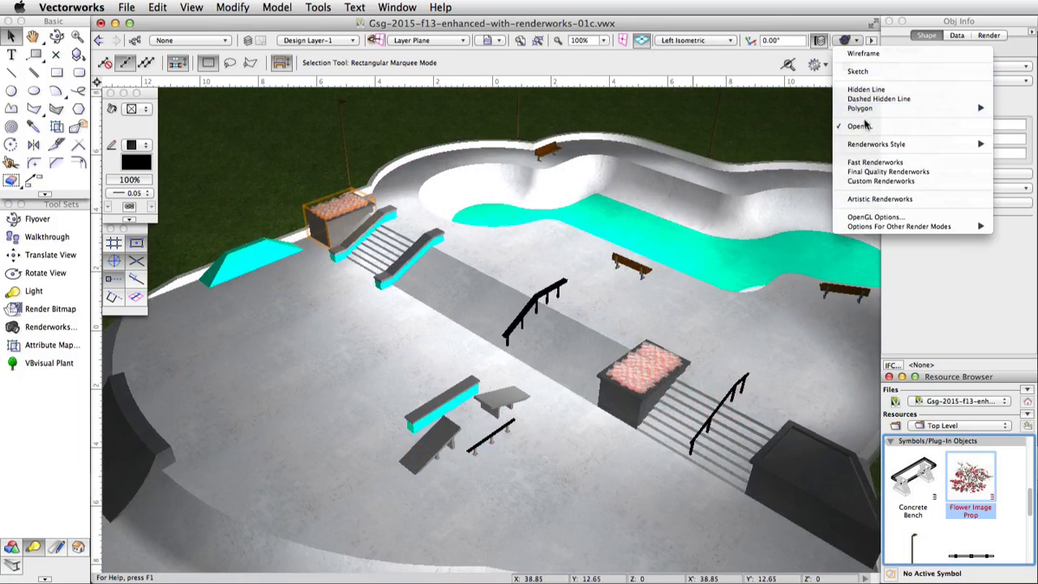
click(867, 162)
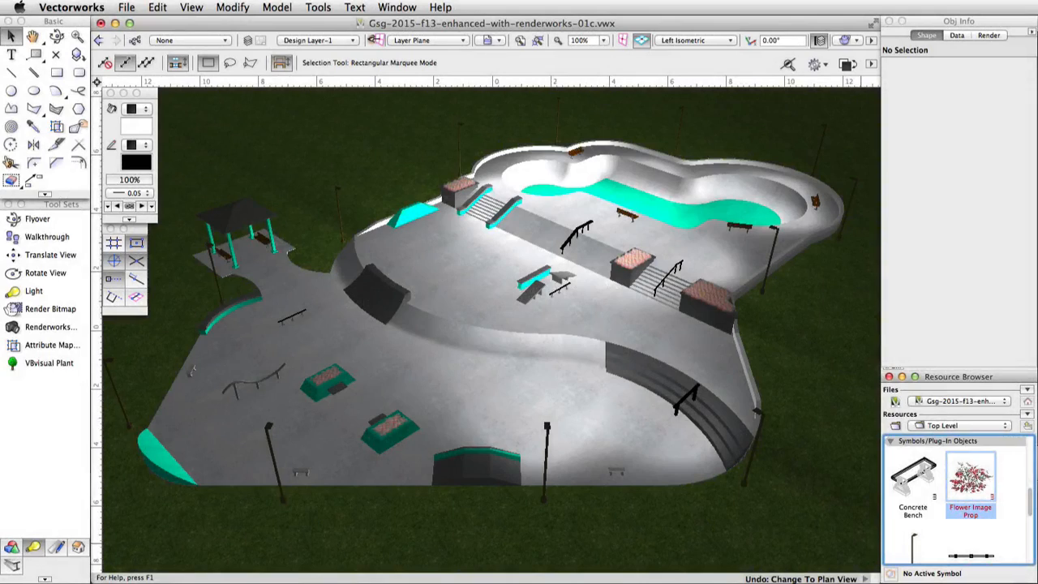
- In Top/Plan view, place a Renderworks camera about 15.9 long at 0°, looking between the two small planters, with the default properties
click(696, 39)
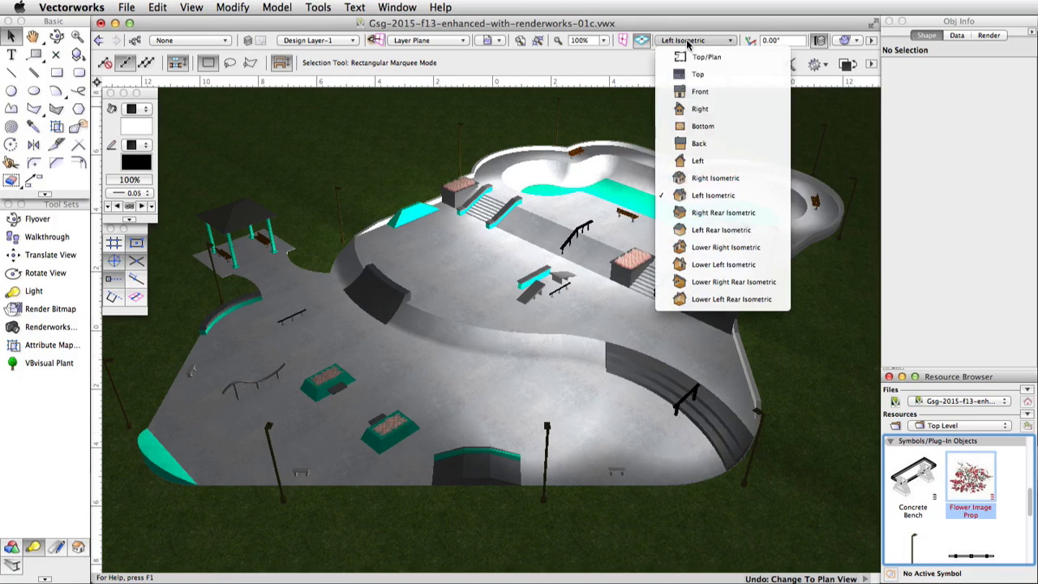
click(695, 57)
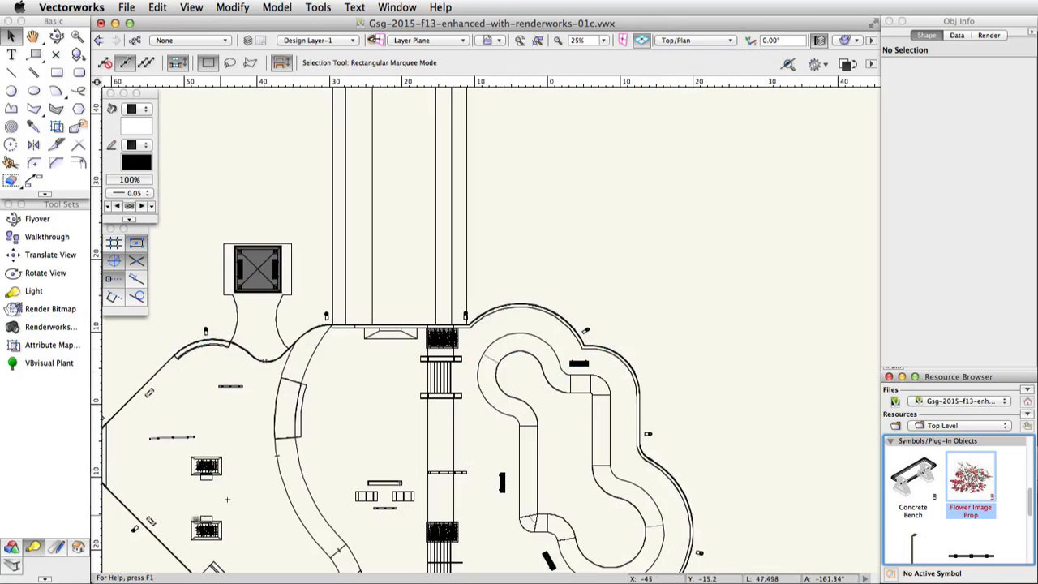
mouse_move(156, 512)
middle_down()
mouse_move(218, 494)
mouse_move(440, 368)
middle_up()
scroll(456, 365, up, 6)
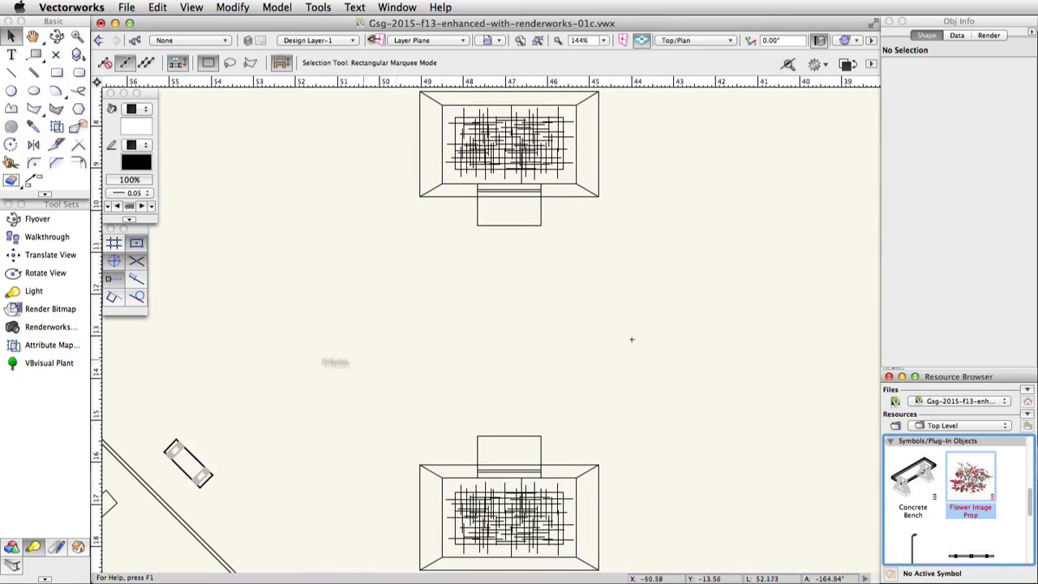
click(42, 329)
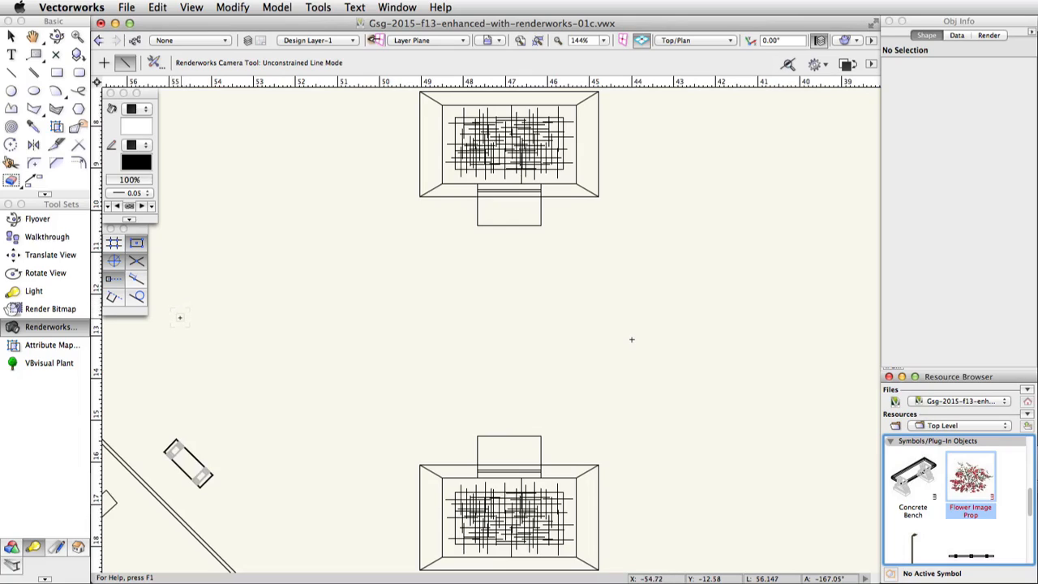
click(180, 318)
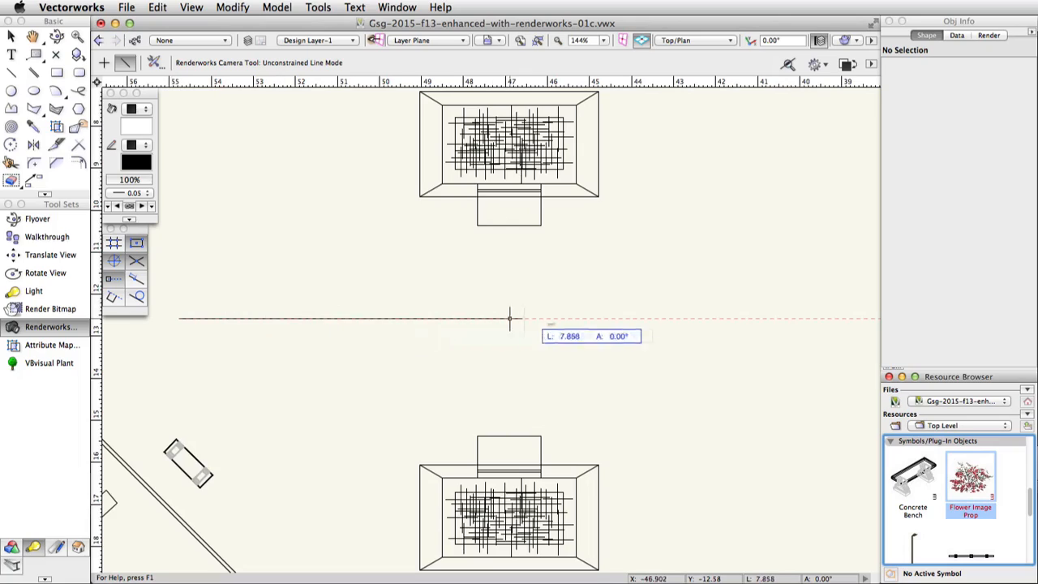
click(849, 318)
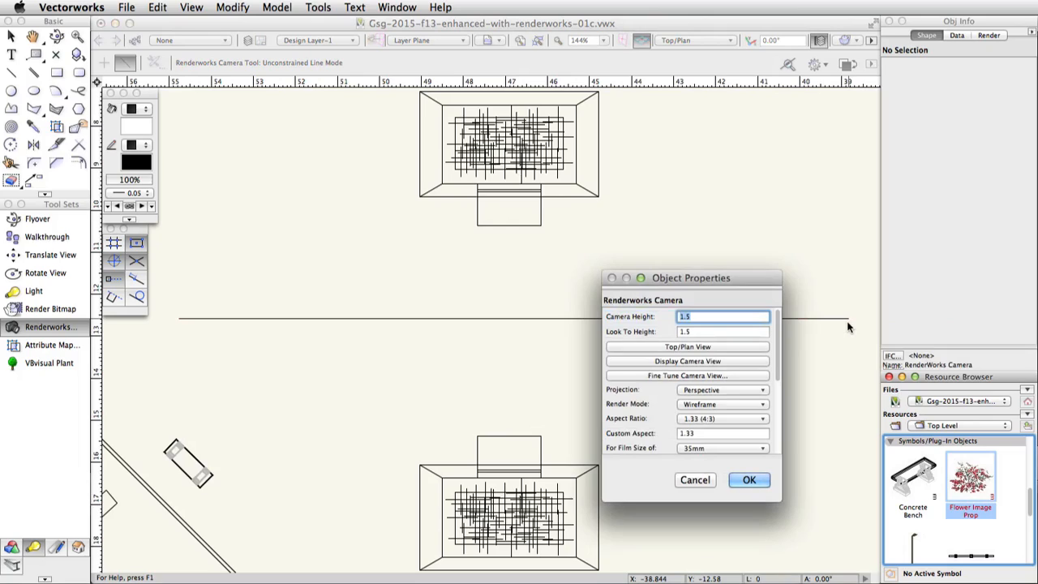
click(751, 480)
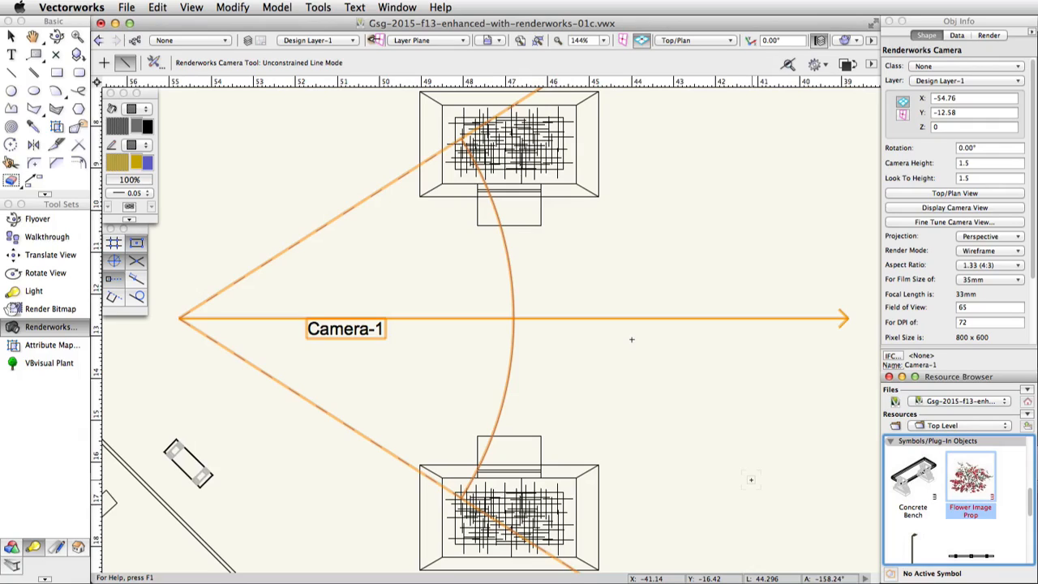
- Display the view from the new camera and fine-tune its camera height to 4.25
click(910, 208)
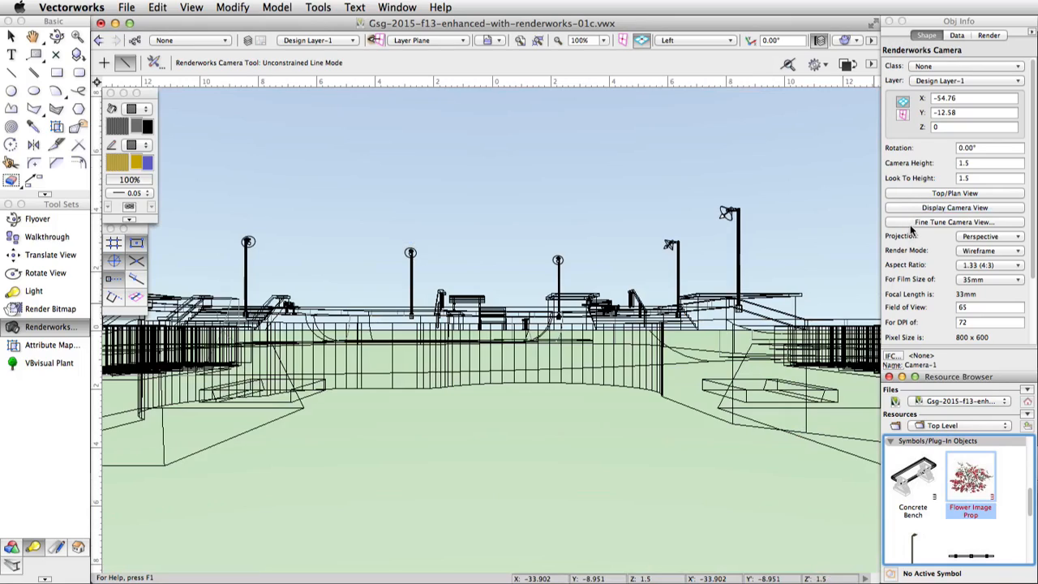
click(912, 228)
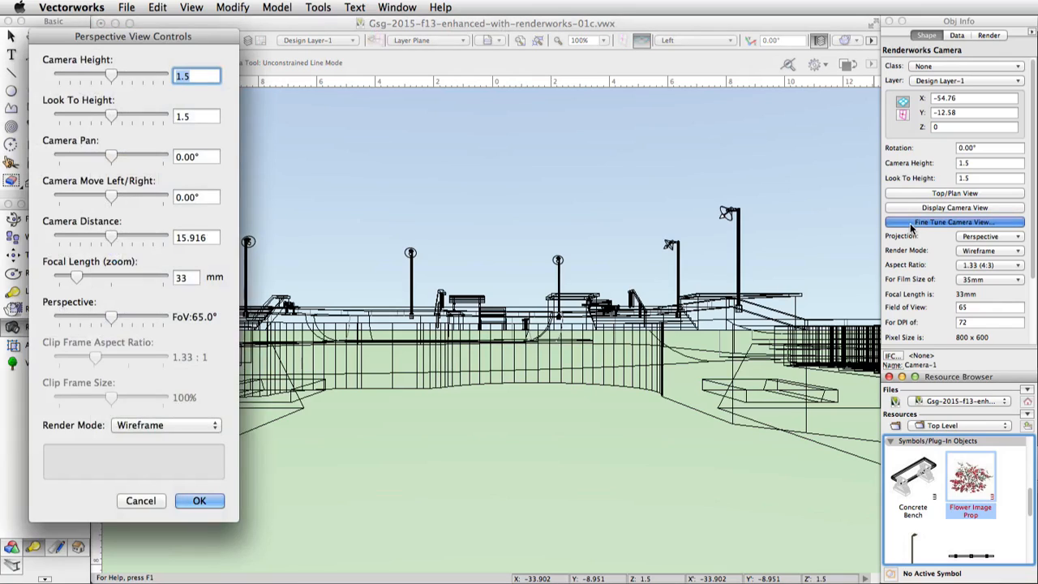
text(4.25)
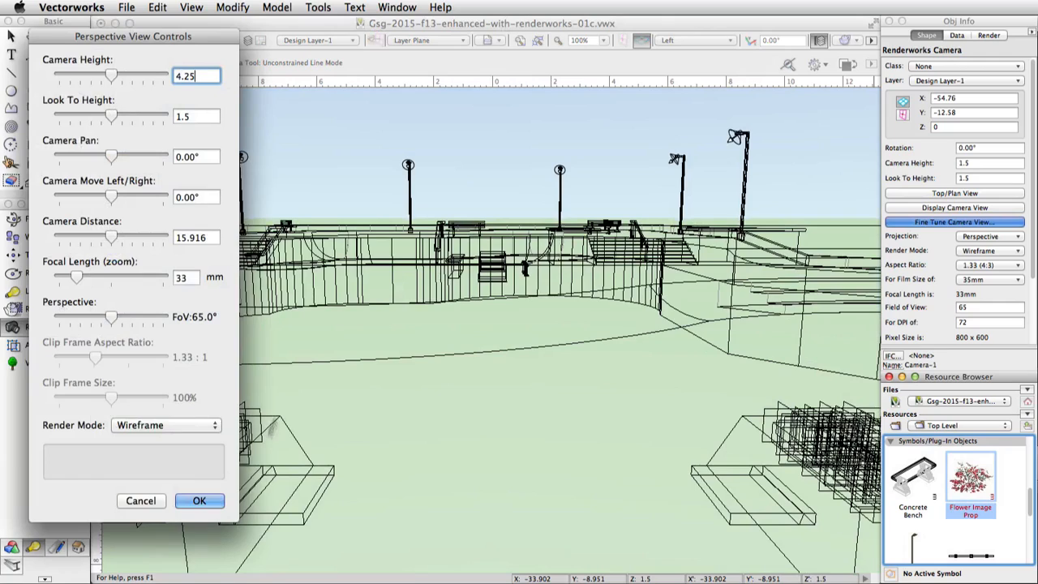
click(199, 501)
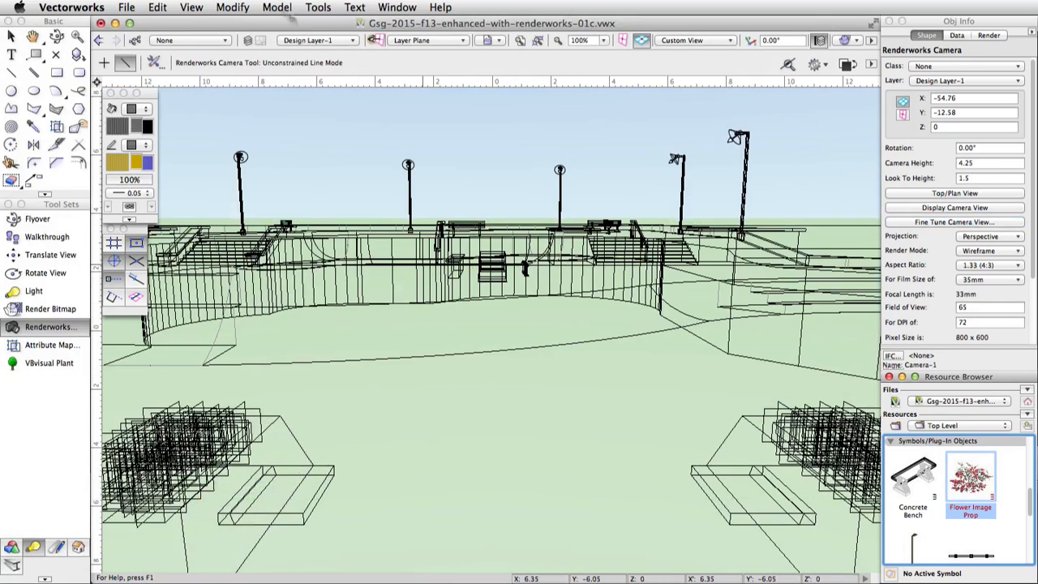
- Render the camera view with the Realistic Exterior Night Final Renderworks style
click(193, 8)
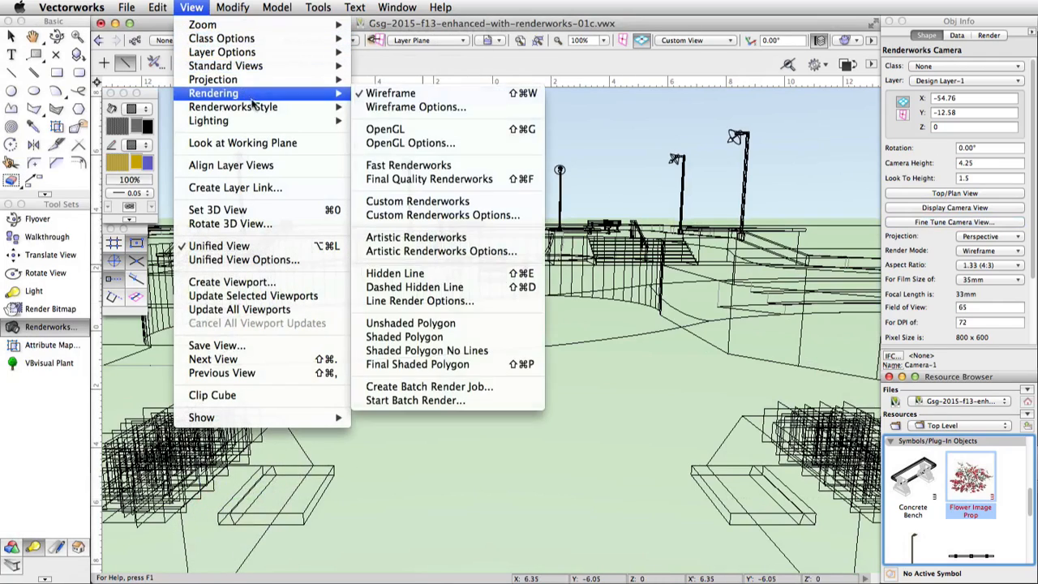
mouse_move(270, 108)
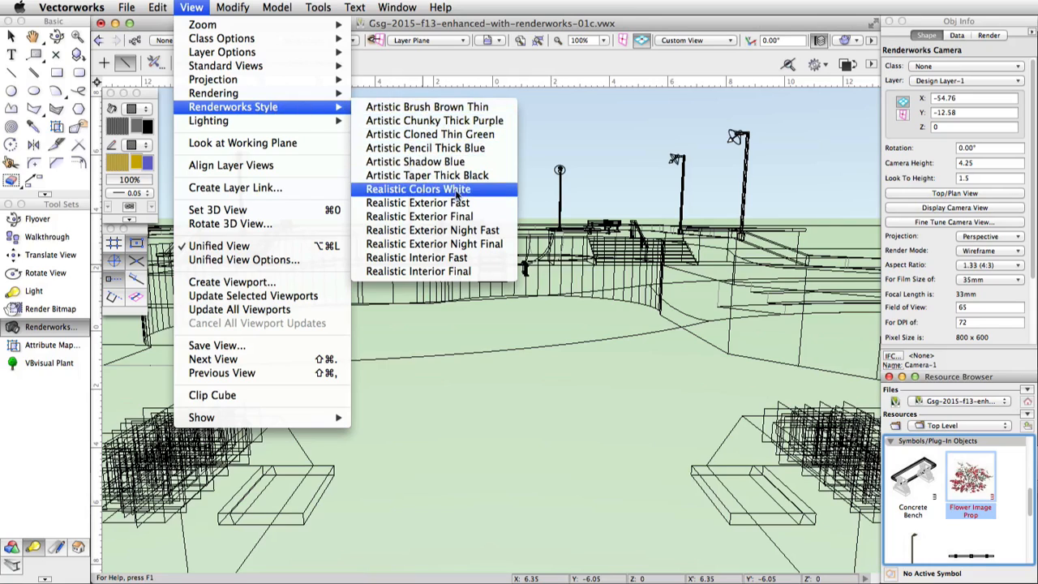
click(474, 245)
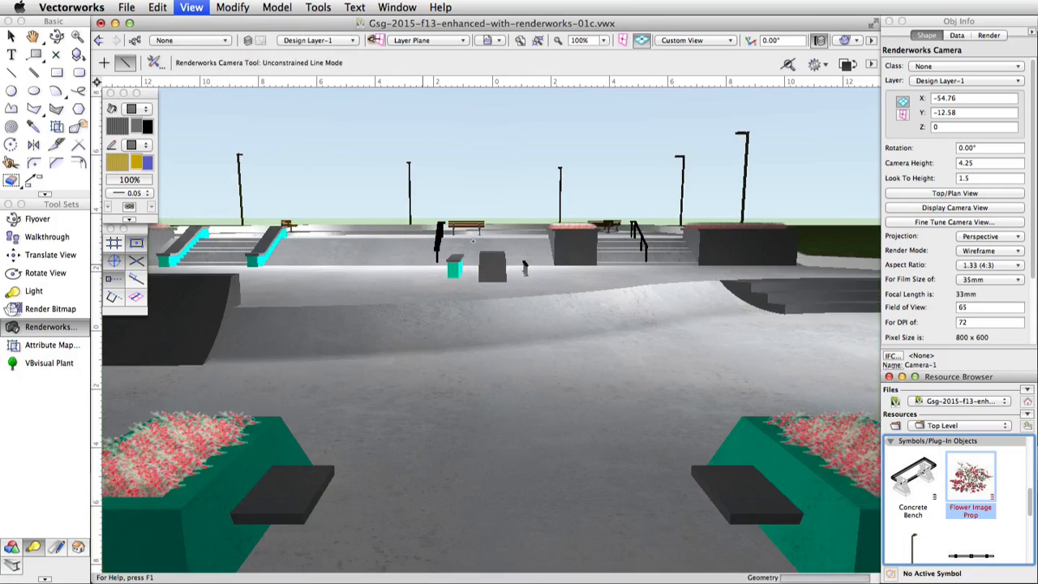